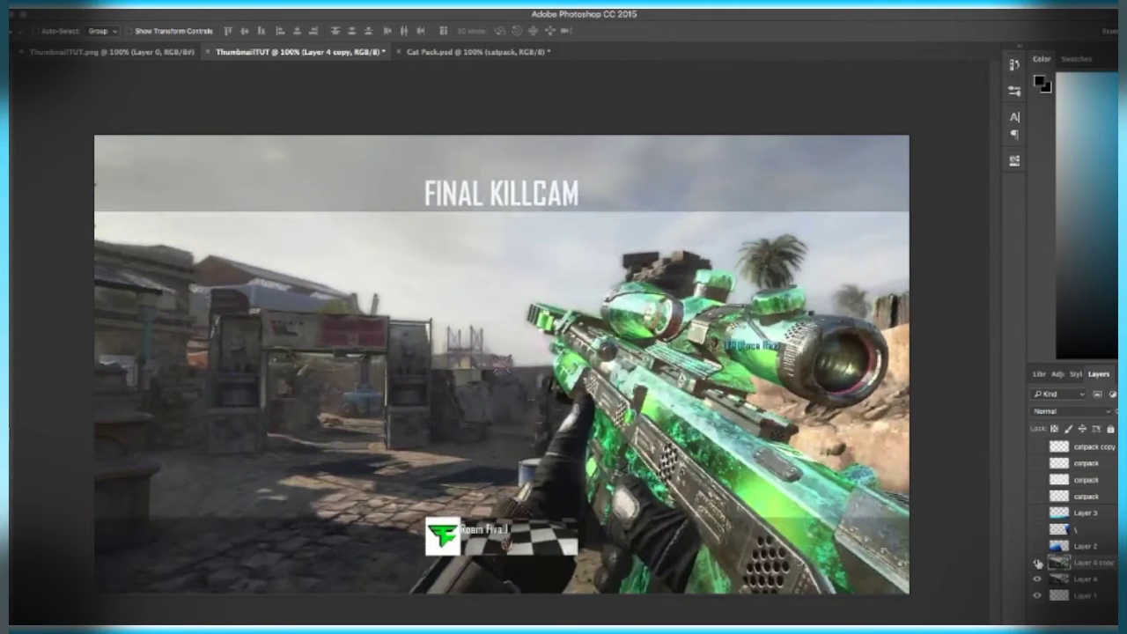
Check the overlay layers from Layer 3 down to Layer 2 by selecting them and toggling their visibility.
left_click(1084, 581)
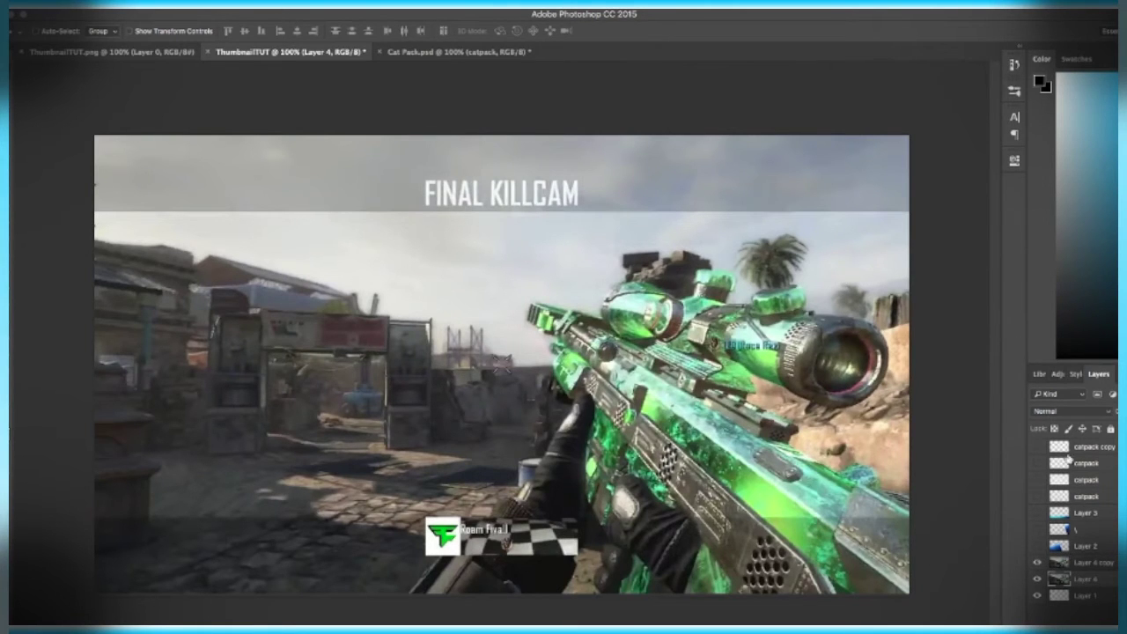
left_click(1092, 514)
left_click(1094, 530)
left_click(1094, 545)
left_click(1036, 514)
left_click(1037, 530)
left_click(1036, 530)
left_click(1037, 547)
left_click(1038, 547)
Add a Black & White adjustment layer and place it above Layer 4 copy.
left_click(1077, 580)
right_click(1078, 581)
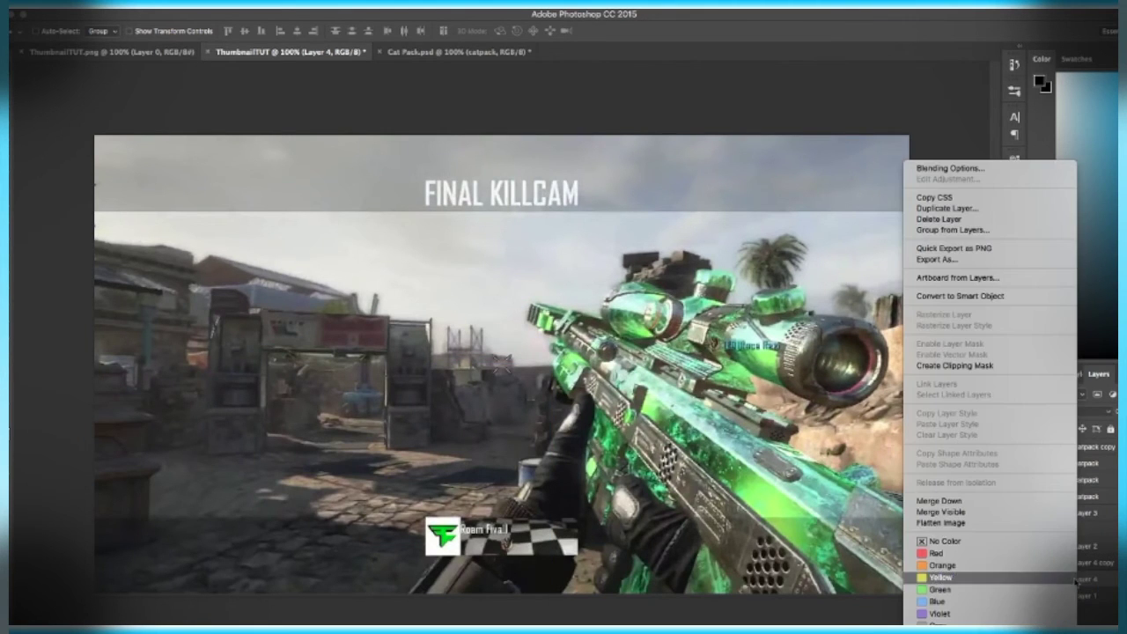
left_click(1111, 582)
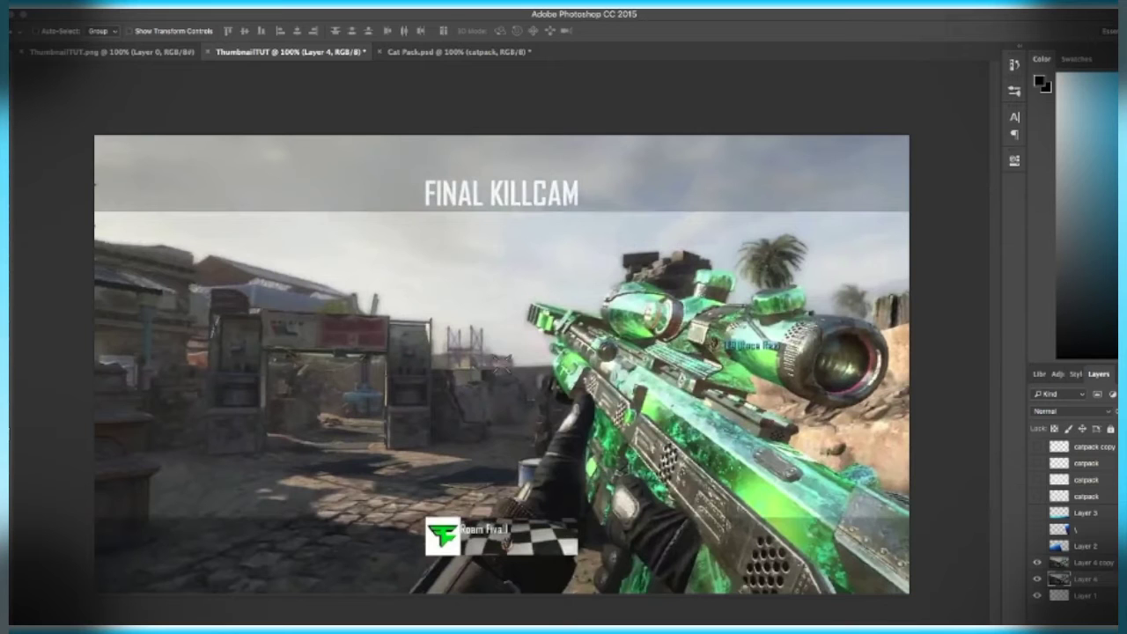
left_click(1098, 629)
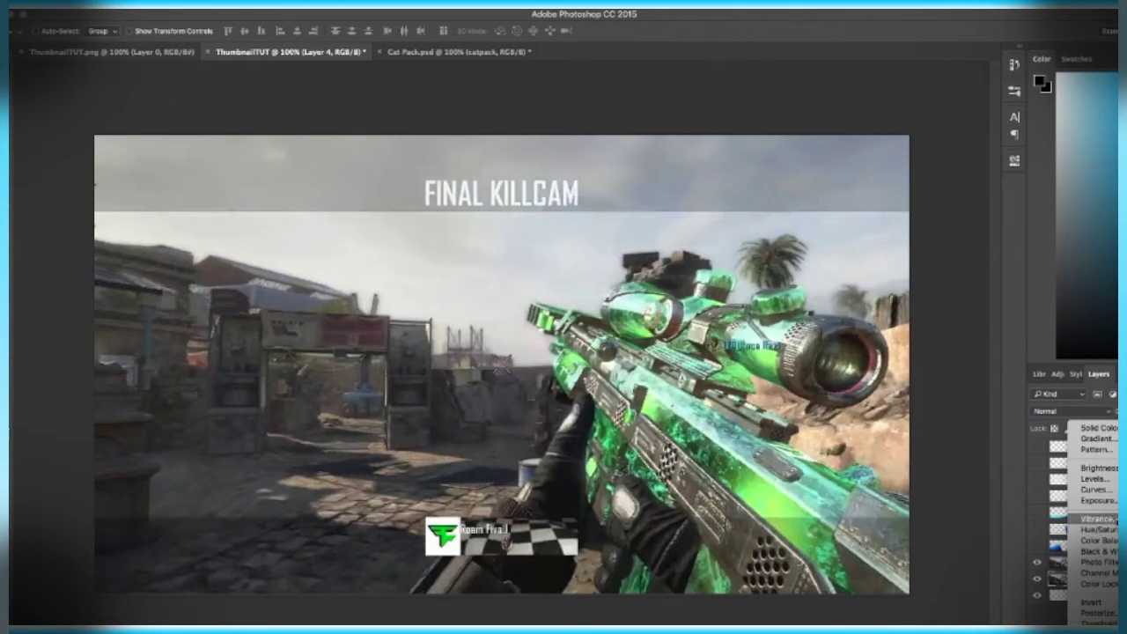
left_click(1099, 551)
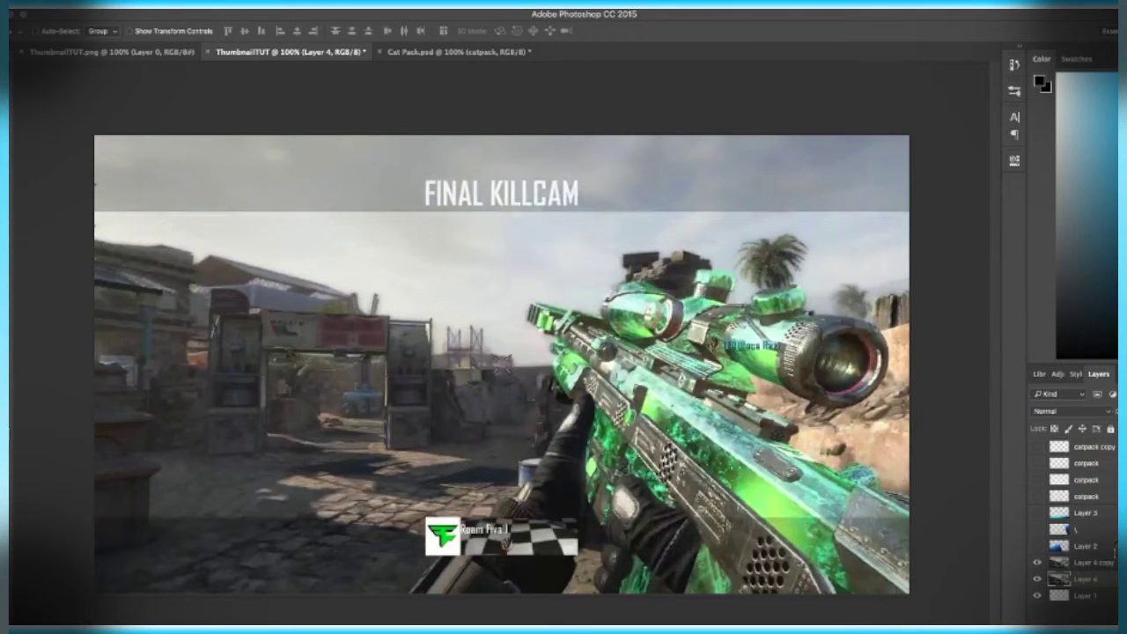
left_click(1093, 598)
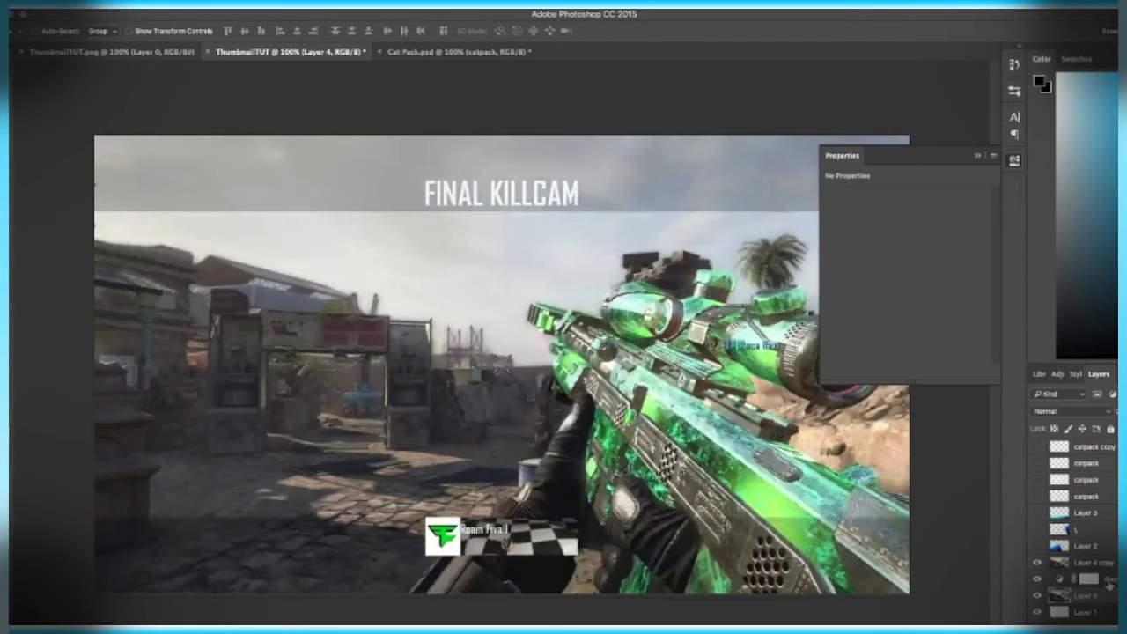
left_click_drag(1113, 579, 1106, 556)
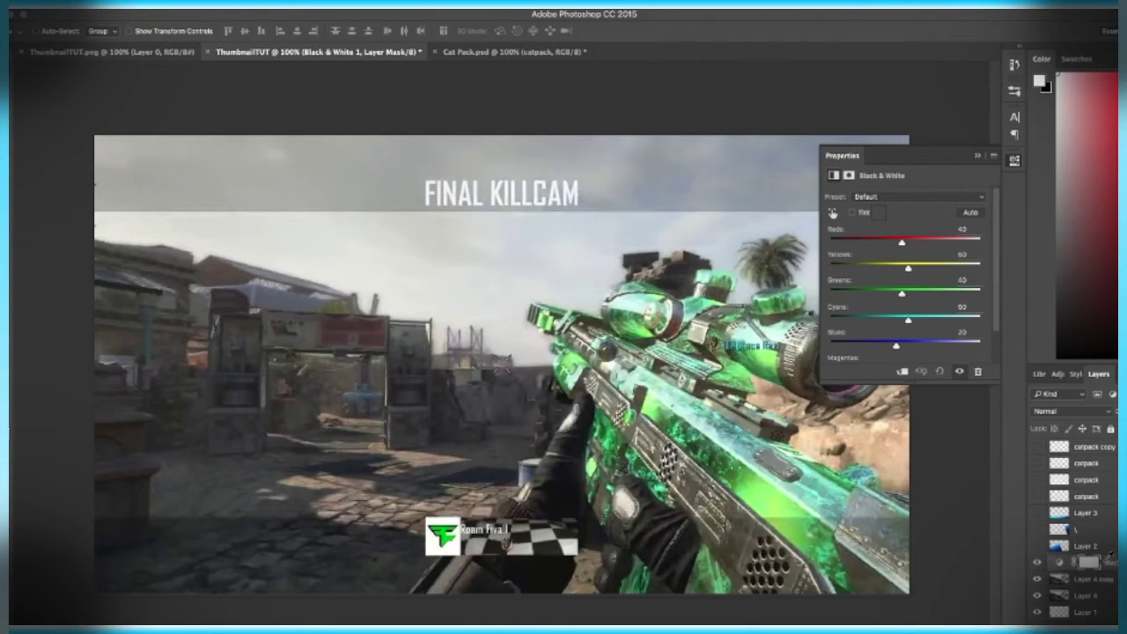
left_click(975, 156)
Copy the full-width FINAL KILLCAM strip at the image's upper edge from Layer 4 copy to a new layer.
left_click(1075, 596)
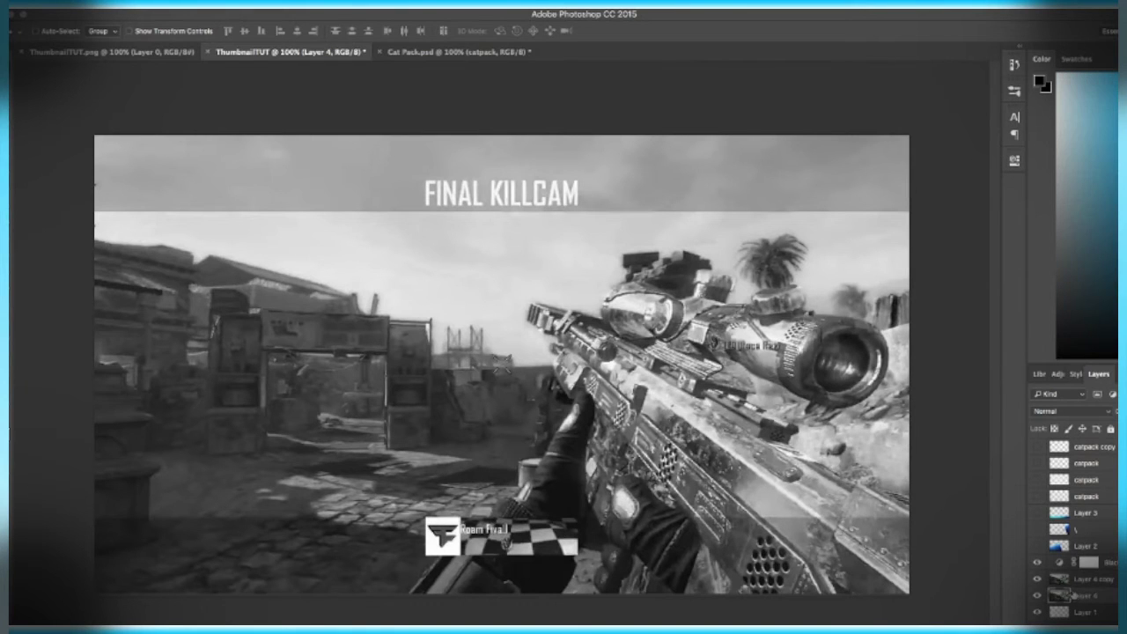
left_click(1077, 581)
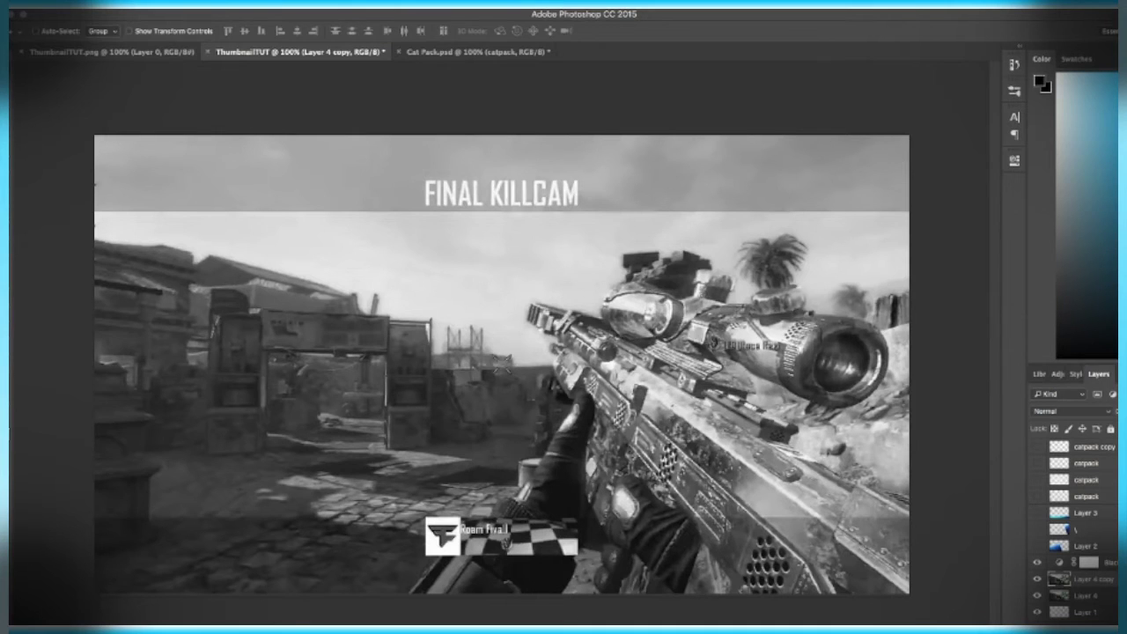
left_click(6, 84)
left_click(51, 85)
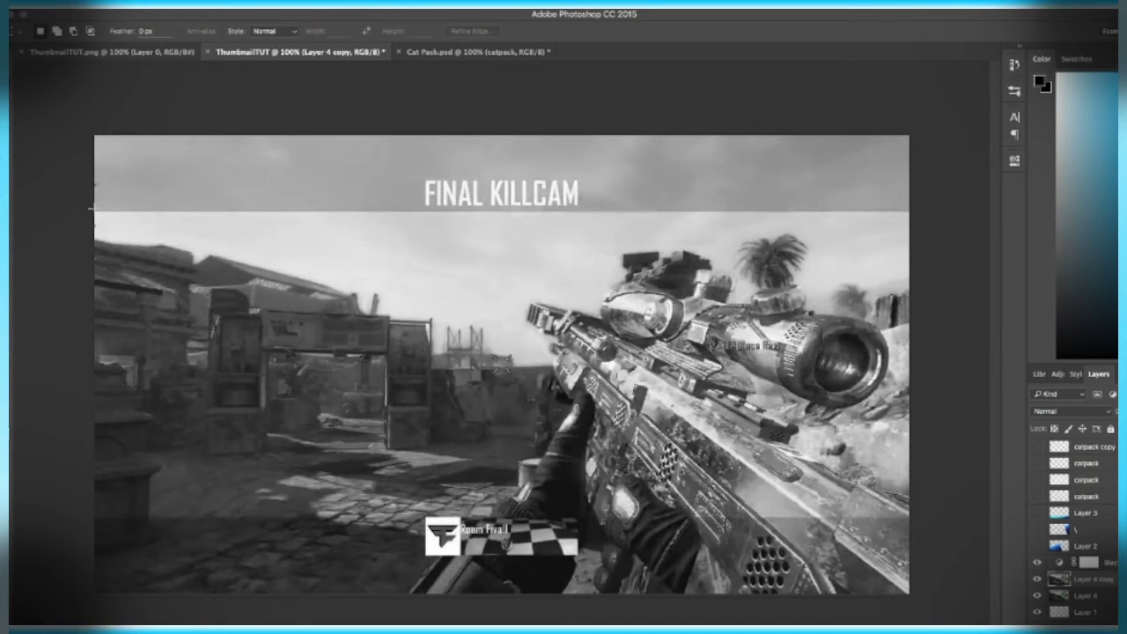
left_click_drag(92, 210, 910, 136)
right_click(841, 179)
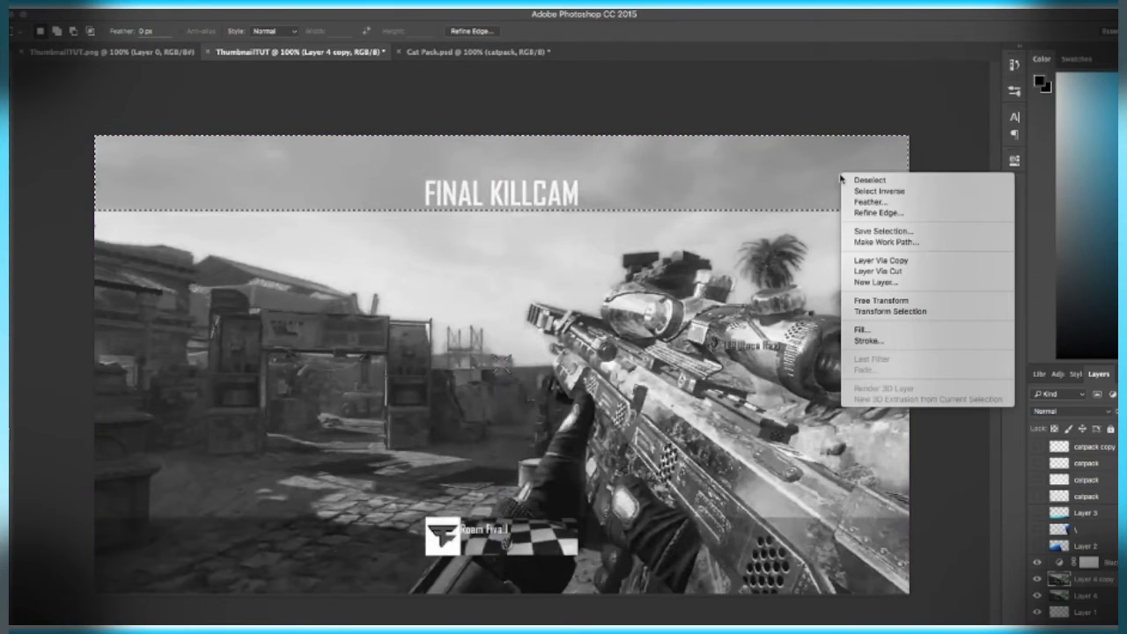
left_click(868, 261)
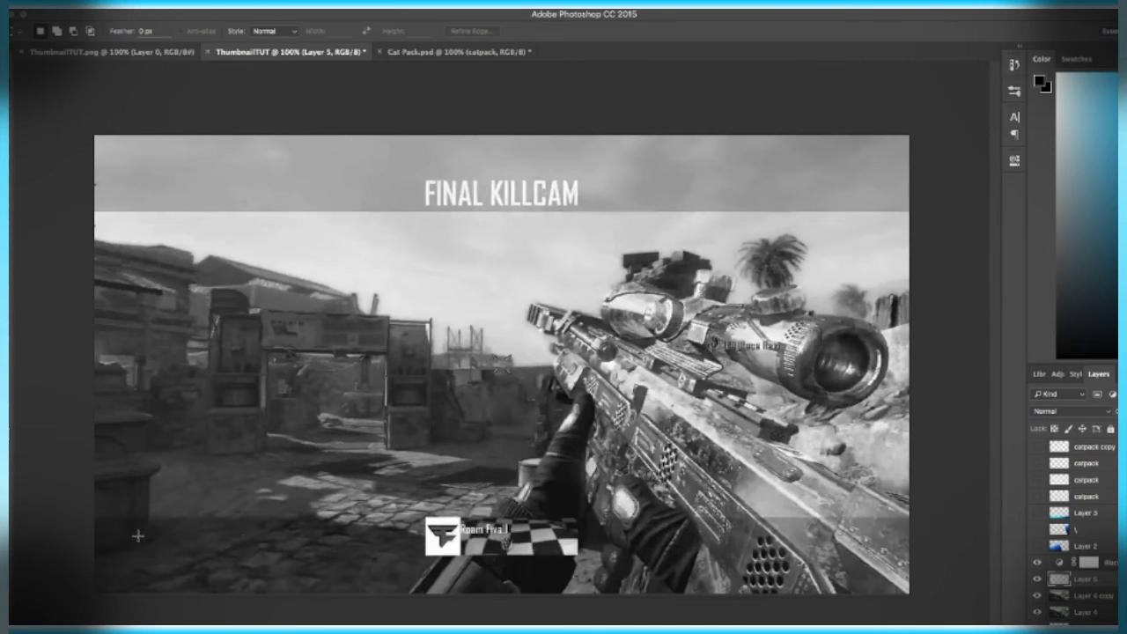
Copy the full-width player banner strip at the image's lower edge from Layer 4 copy to a new layer.
left_click_drag(94, 520, 913, 591)
right_click(498, 538)
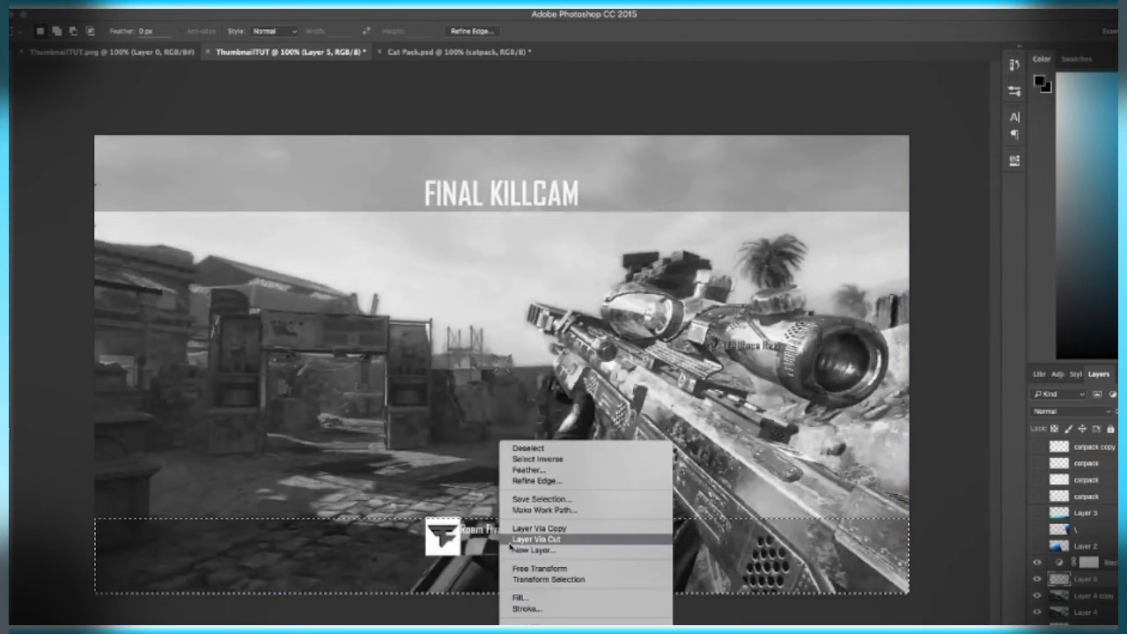
left_click(548, 530)
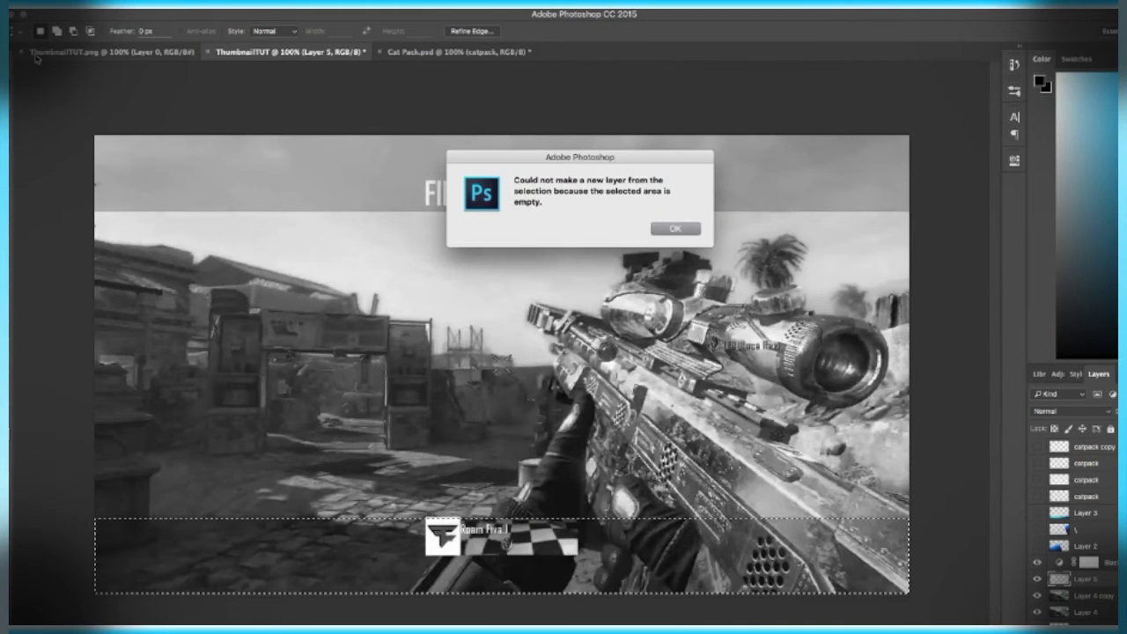
left_click(674, 232)
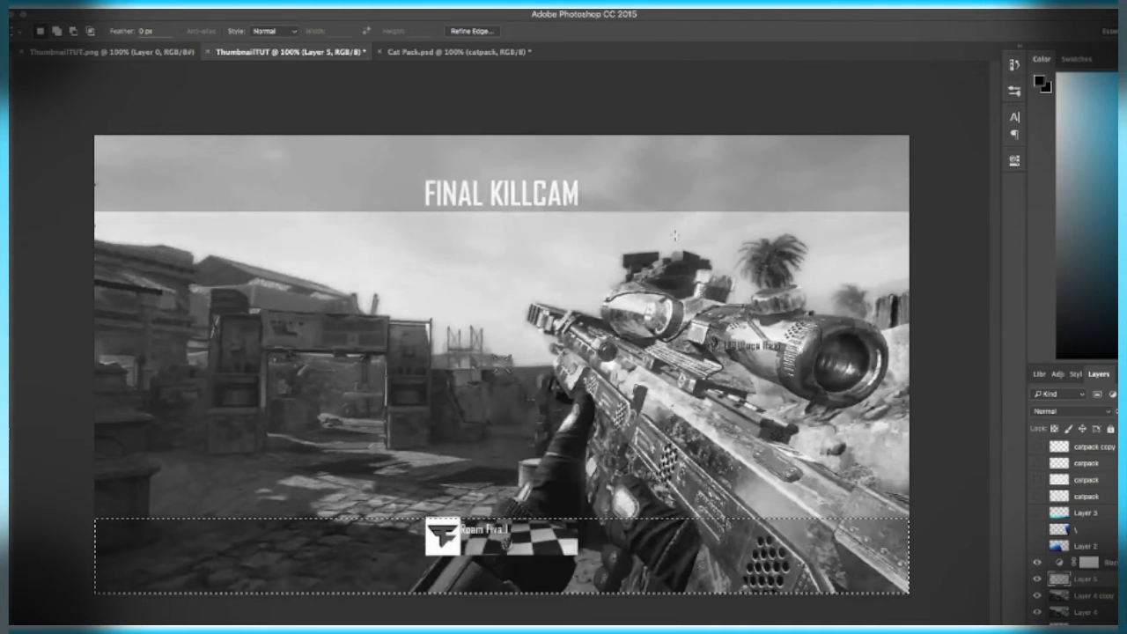
left_click(1090, 596)
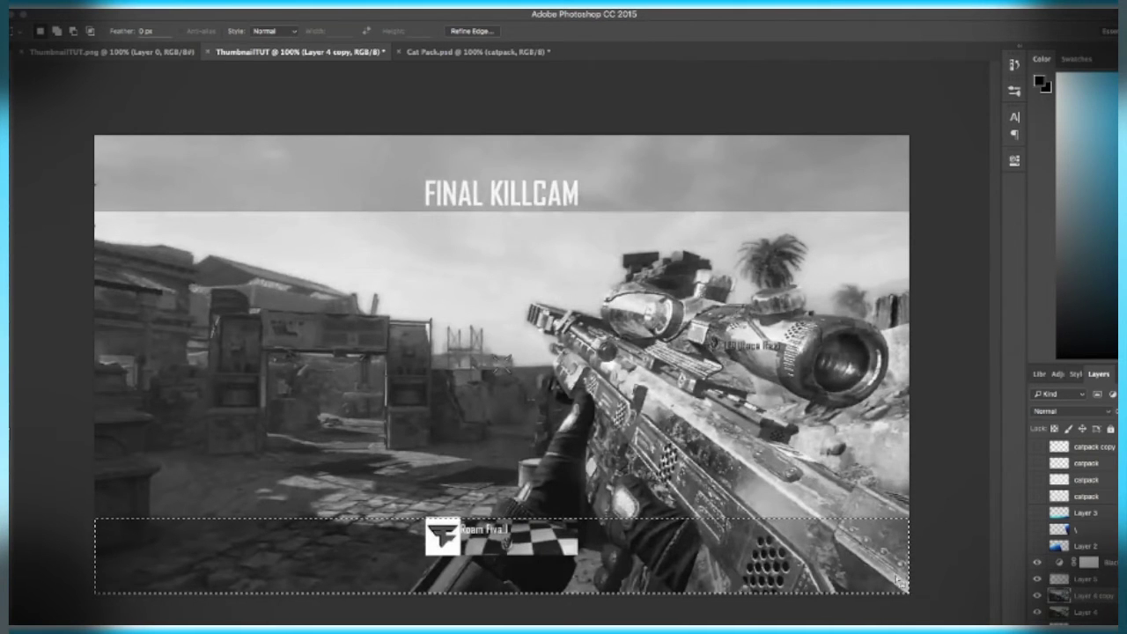
right_click(833, 564)
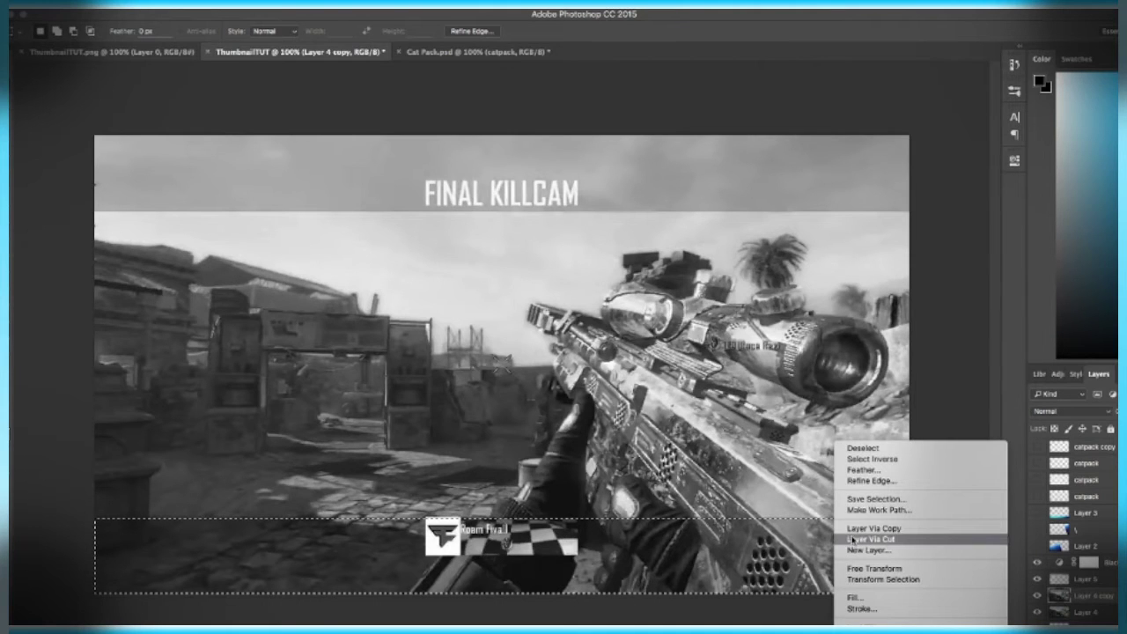
left_click(850, 528)
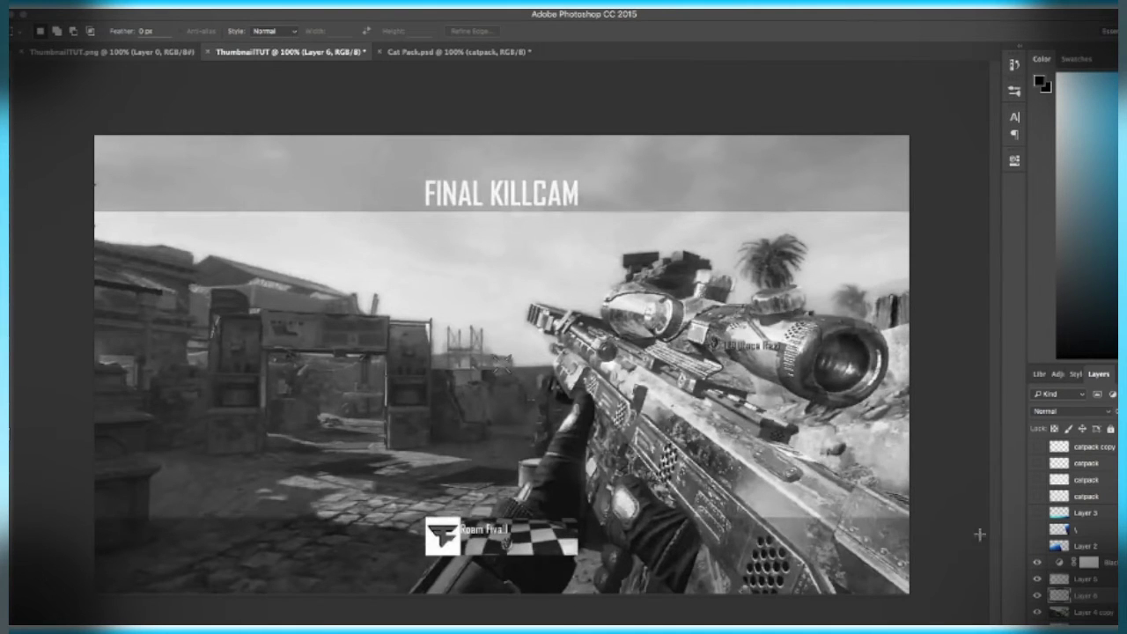
Apply a Gaussian Blur with a 3.2 pixel radius to Layer 4 copy.
right_click(1084, 617)
left_click(1104, 616)
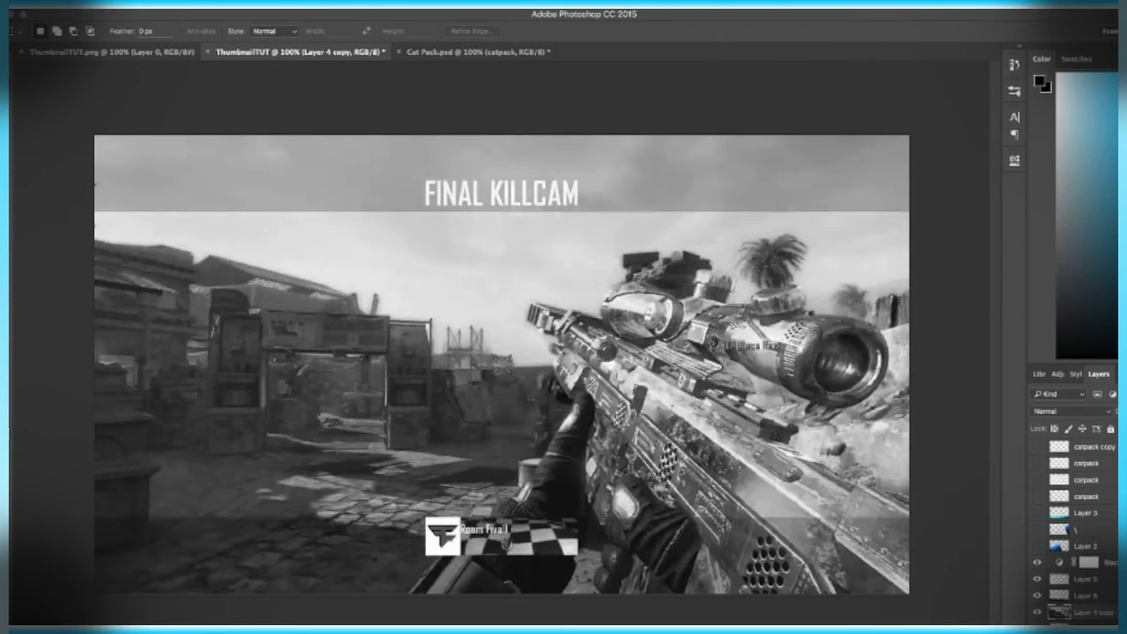
left_click(267, 2)
mouse_move(291, 153)
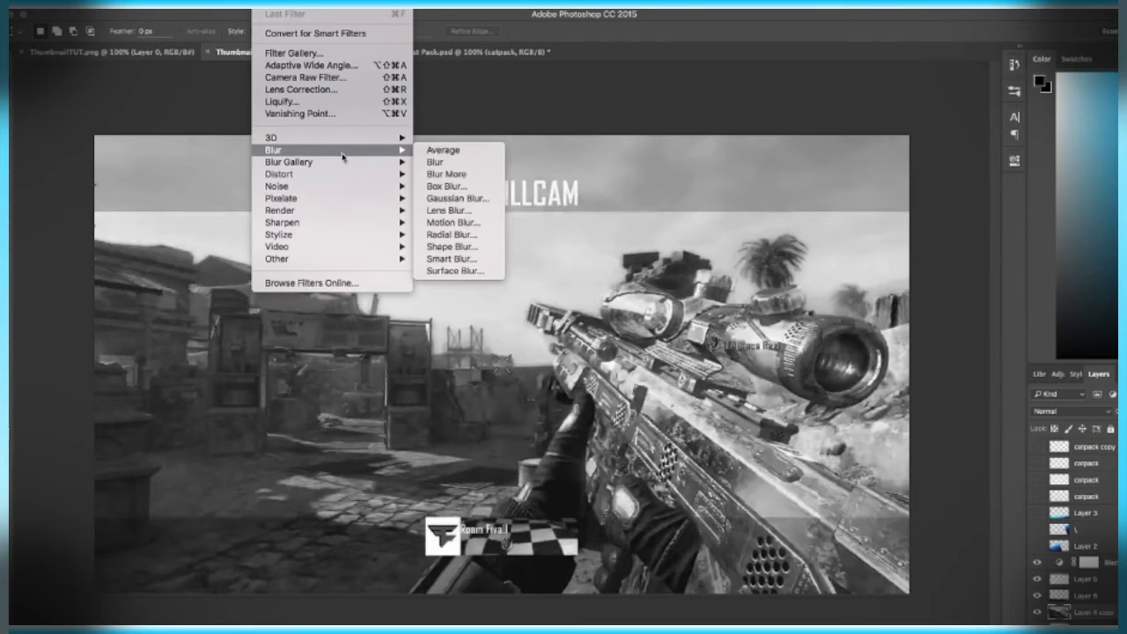
left_click(459, 200)
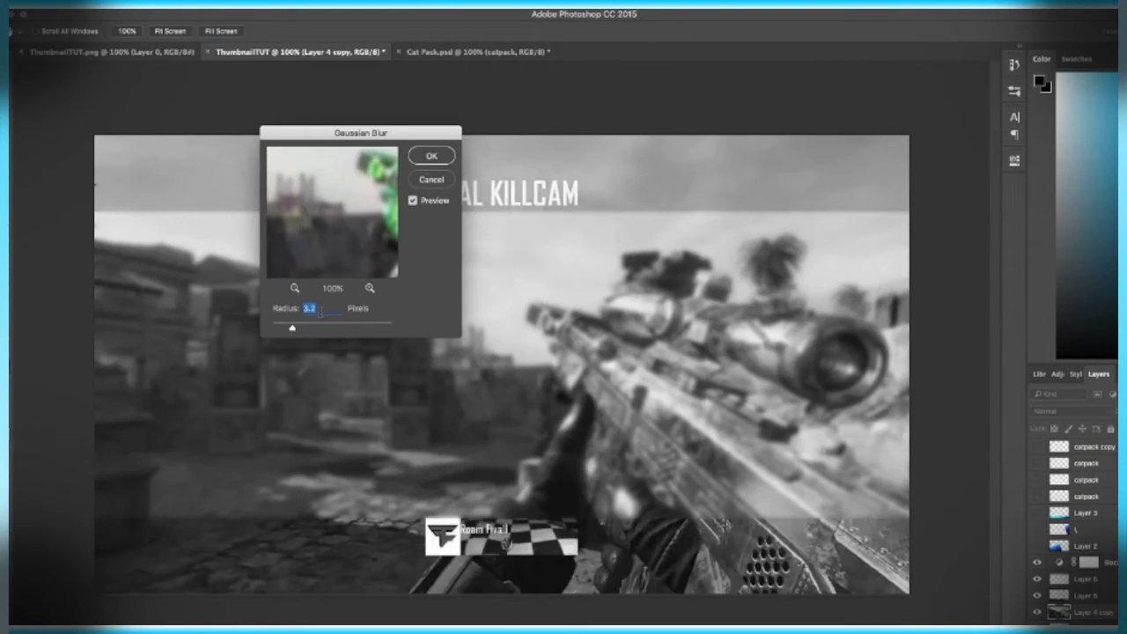
left_click(431, 157)
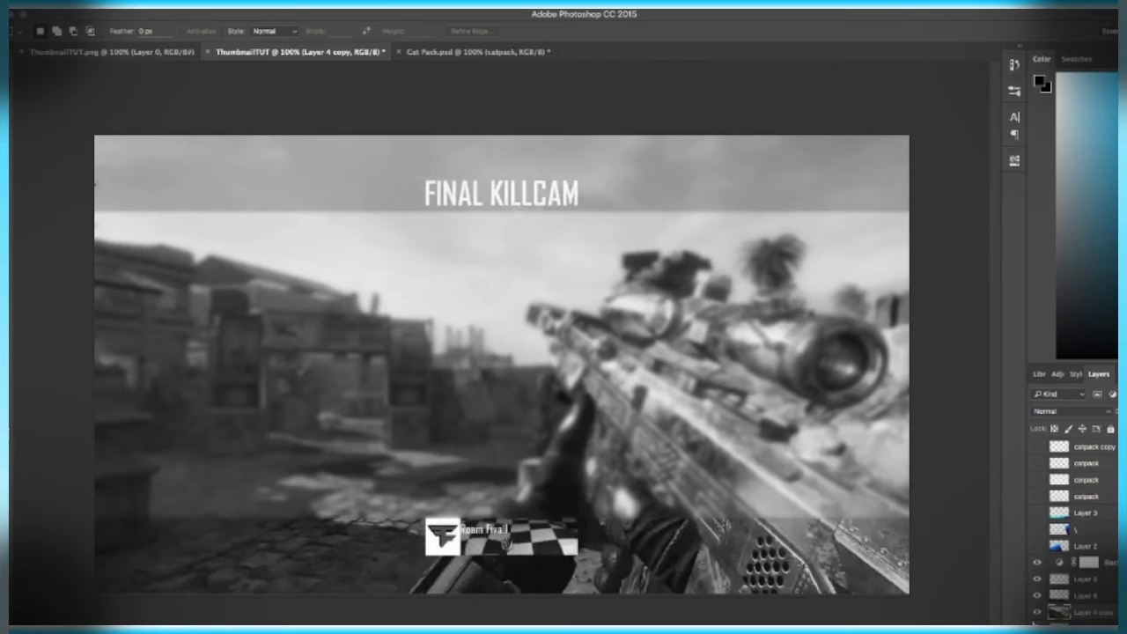
Erase part of the copied lower banner strip around the glove and gun with the Eraser Tool.
left_click(1081, 596)
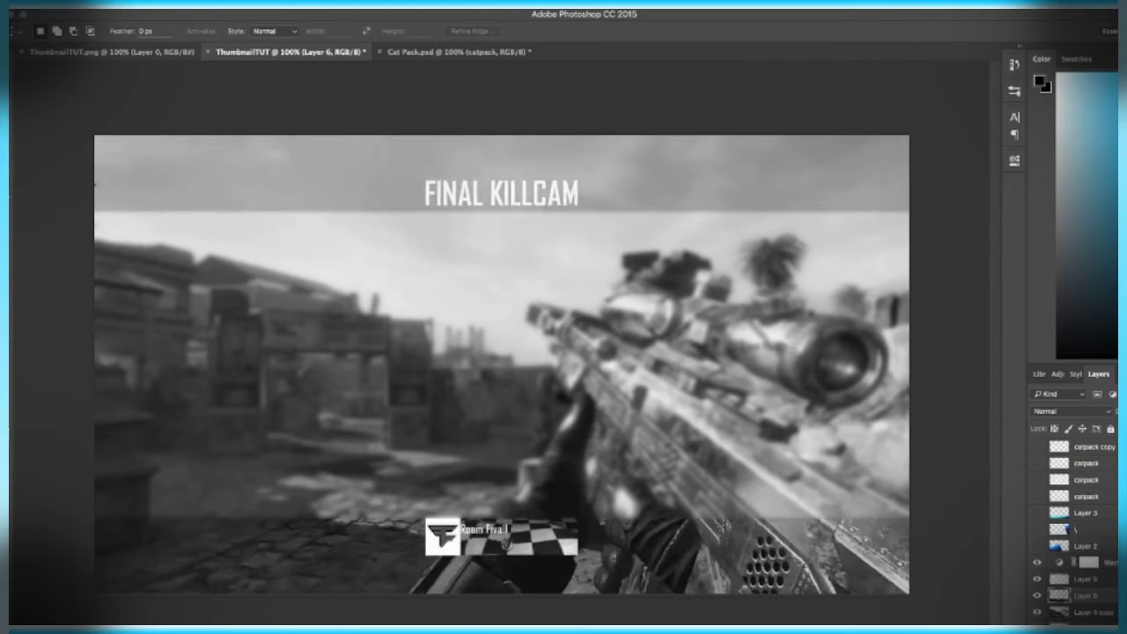
right_click(7, 183)
left_click(7, 233)
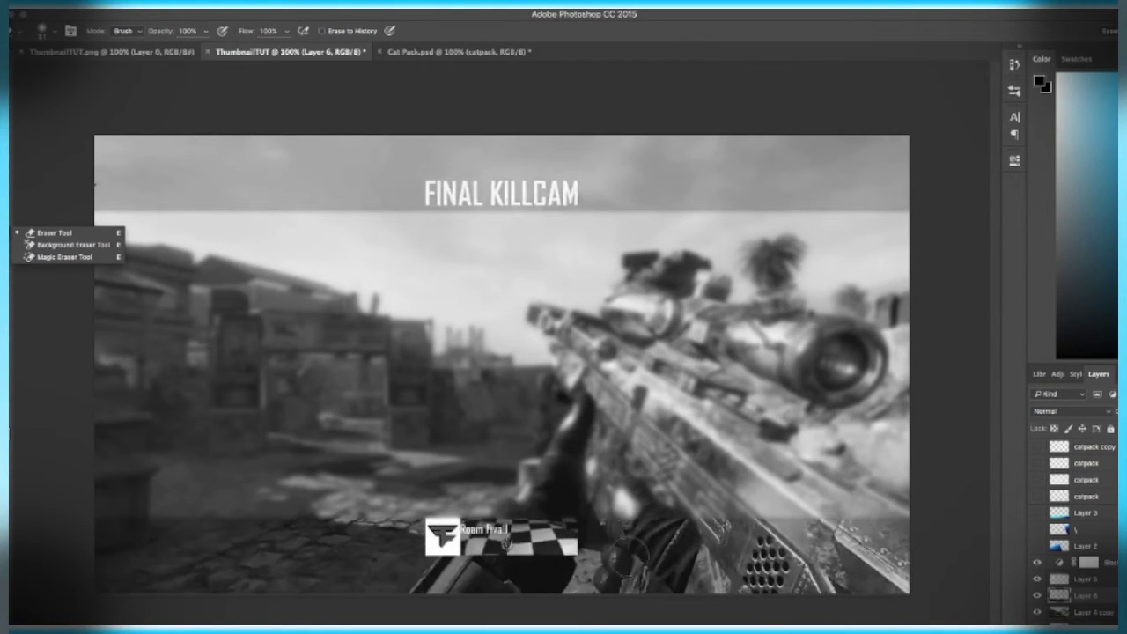
left_click(615, 507)
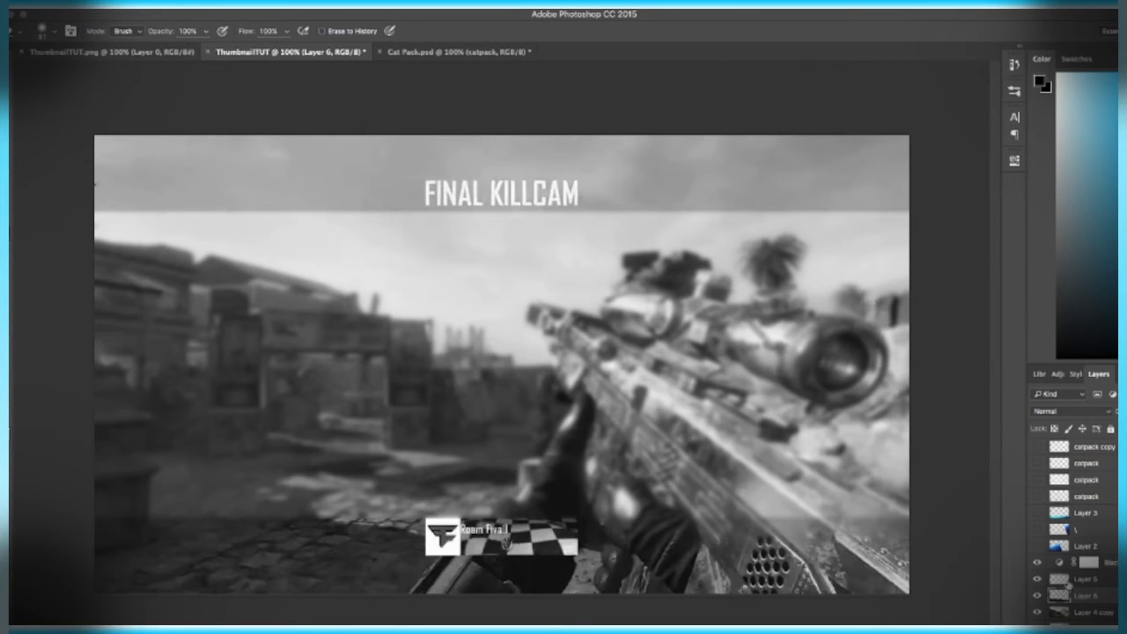
Show the two blue texture layers, Layer 2 and the one directly above it, keeping Layer 3 hidden.
left_click(1096, 548)
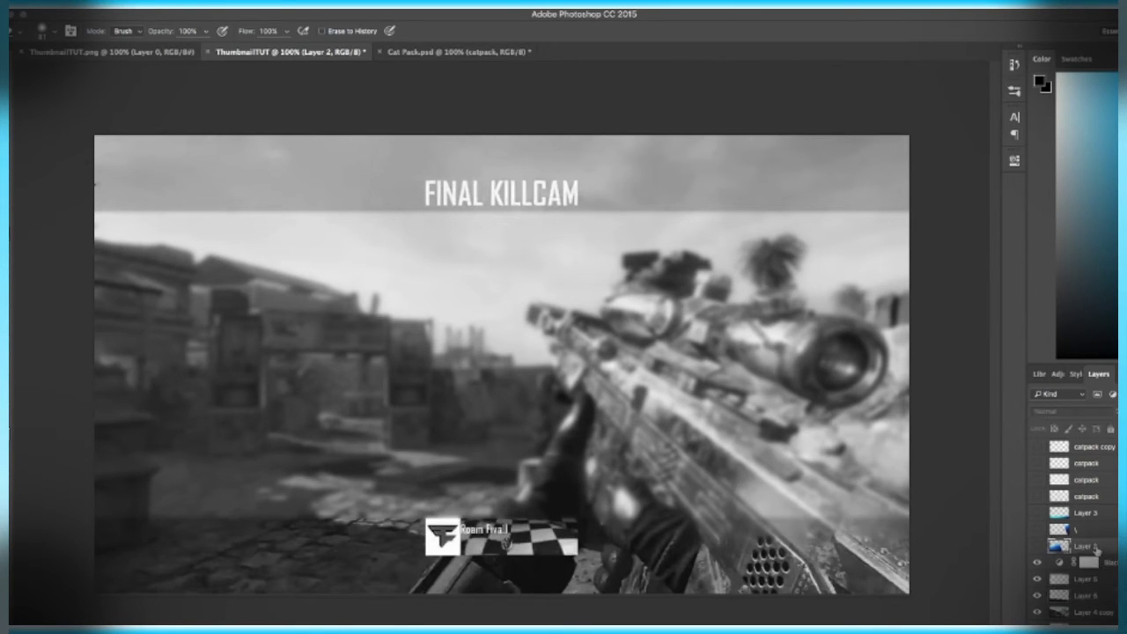
left_click(1037, 546)
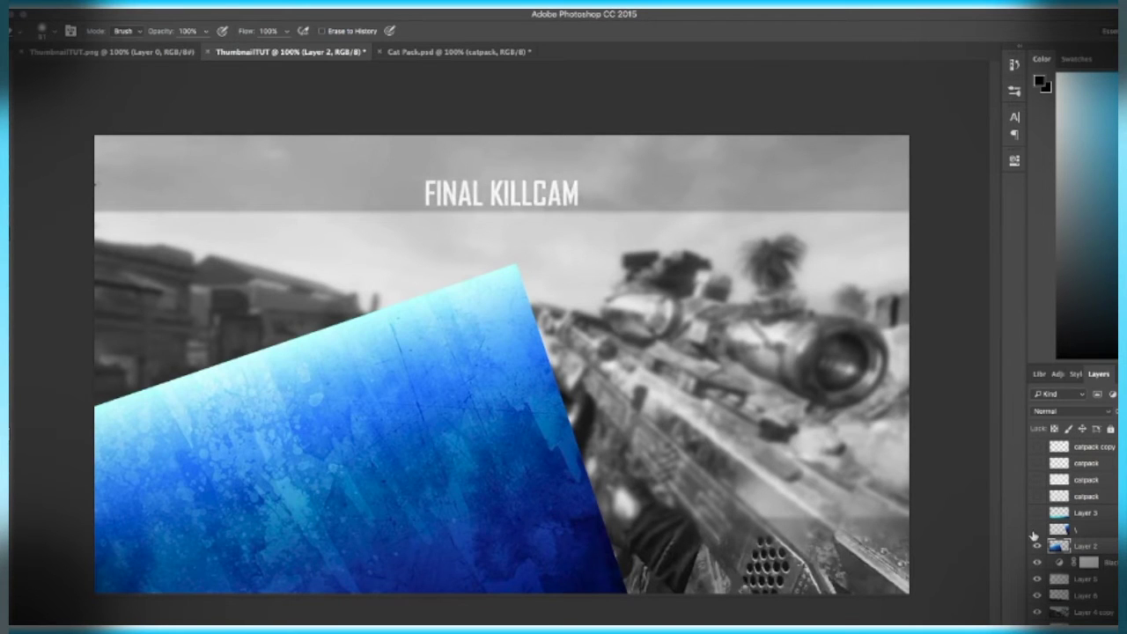
left_click(1036, 530)
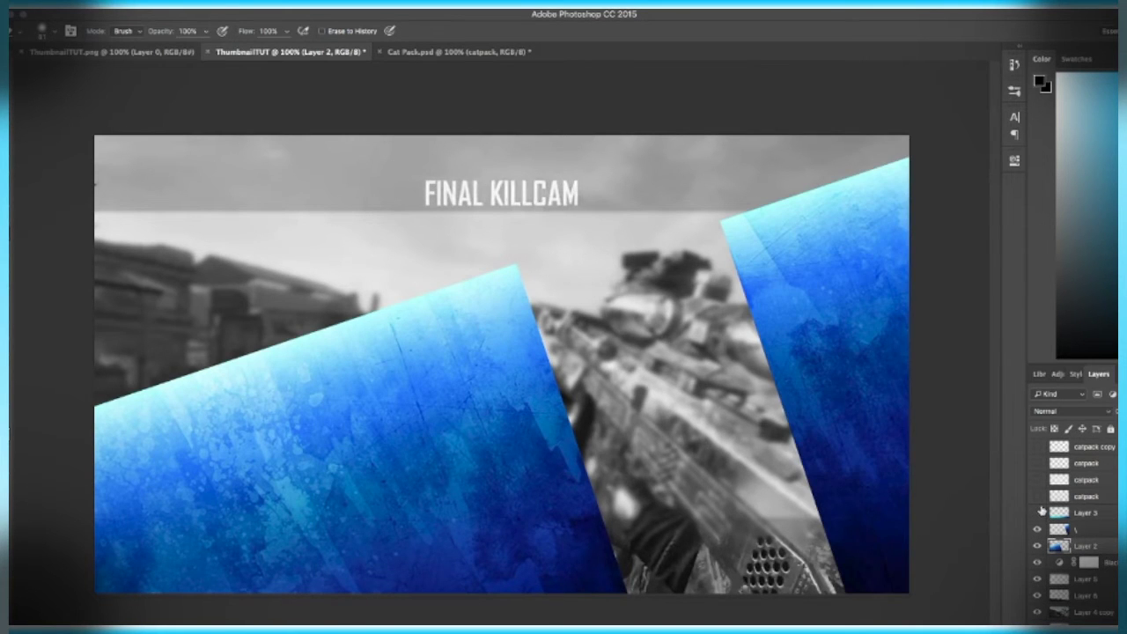
left_click(1038, 513)
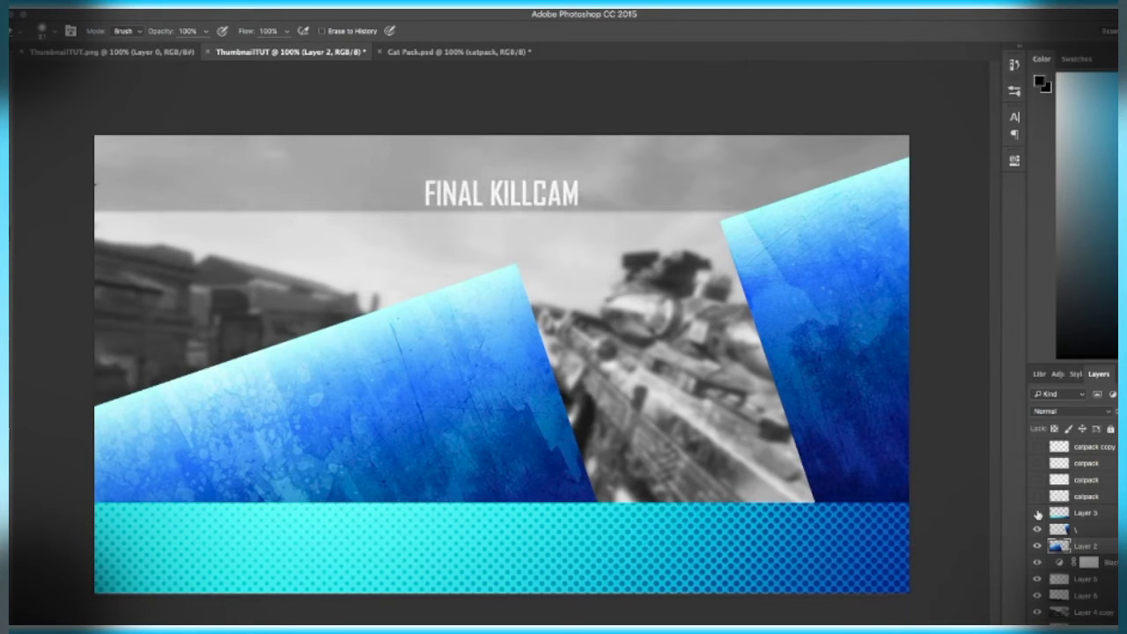
left_click(1037, 513)
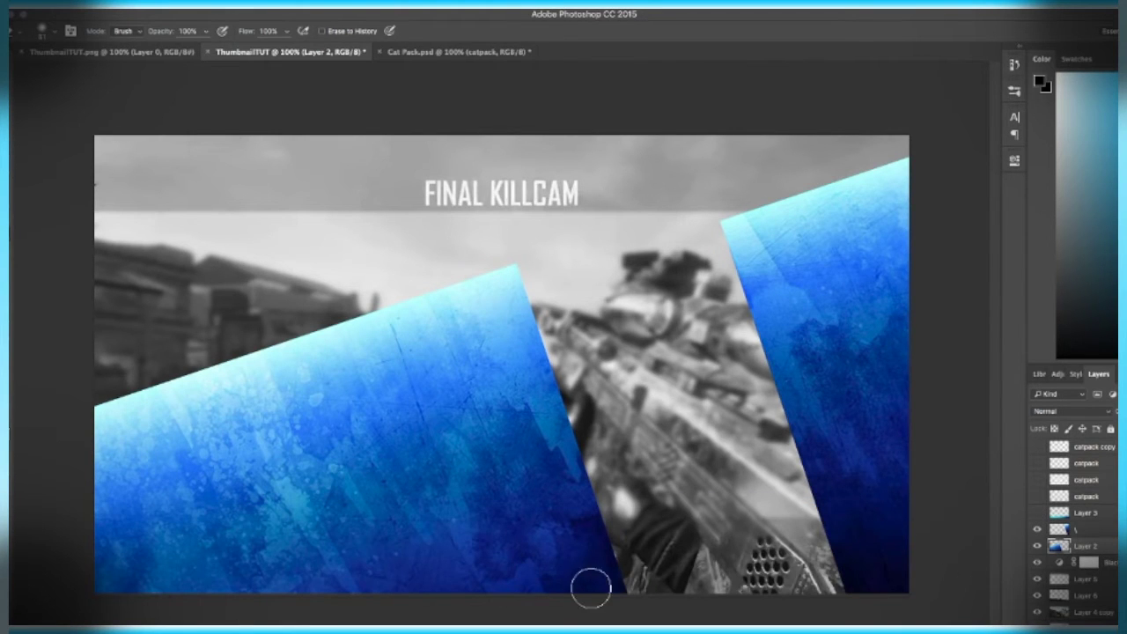
Soften the edges of both blue textures with a soft 81 px eraser, and make the right-hand texture semi-transparent.
left_click(56, 35)
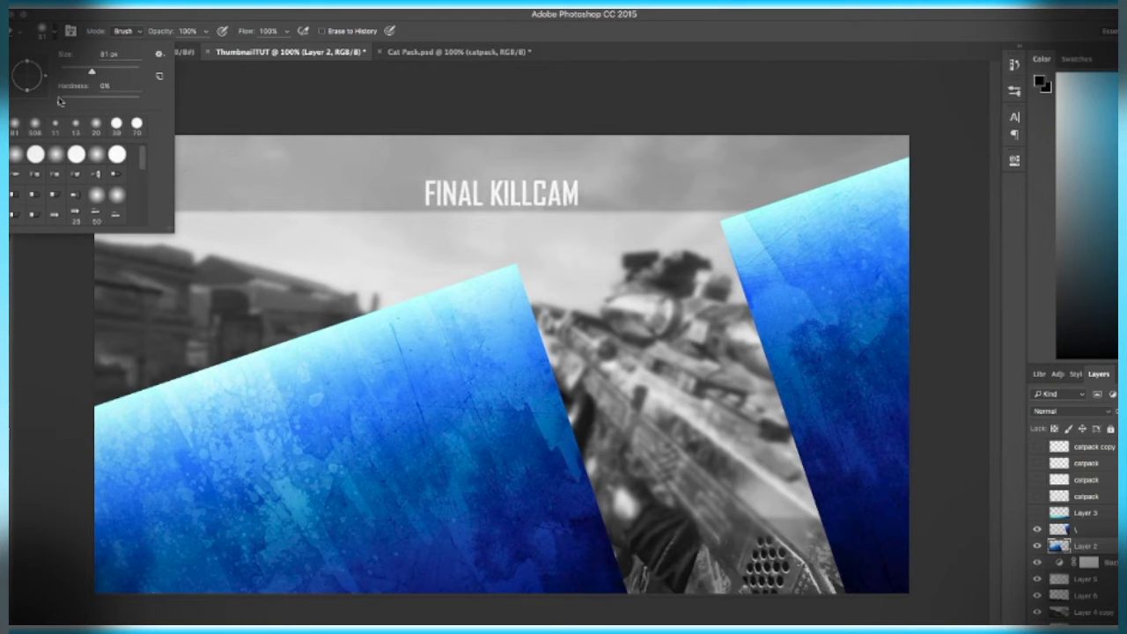
mouse_move(82, 405)
left_mouse_down()
mouse_move(205, 375)
mouse_move(505, 265)
mouse_move(533, 294)
mouse_move(564, 363)
mouse_move(627, 586)
mouse_move(617, 497)
mouse_move(511, 247)
mouse_move(193, 392)
mouse_move(101, 411)
mouse_move(316, 324)
mouse_move(518, 326)
mouse_move(627, 572)
mouse_move(567, 428)
mouse_move(561, 219)
left_mouse_up()
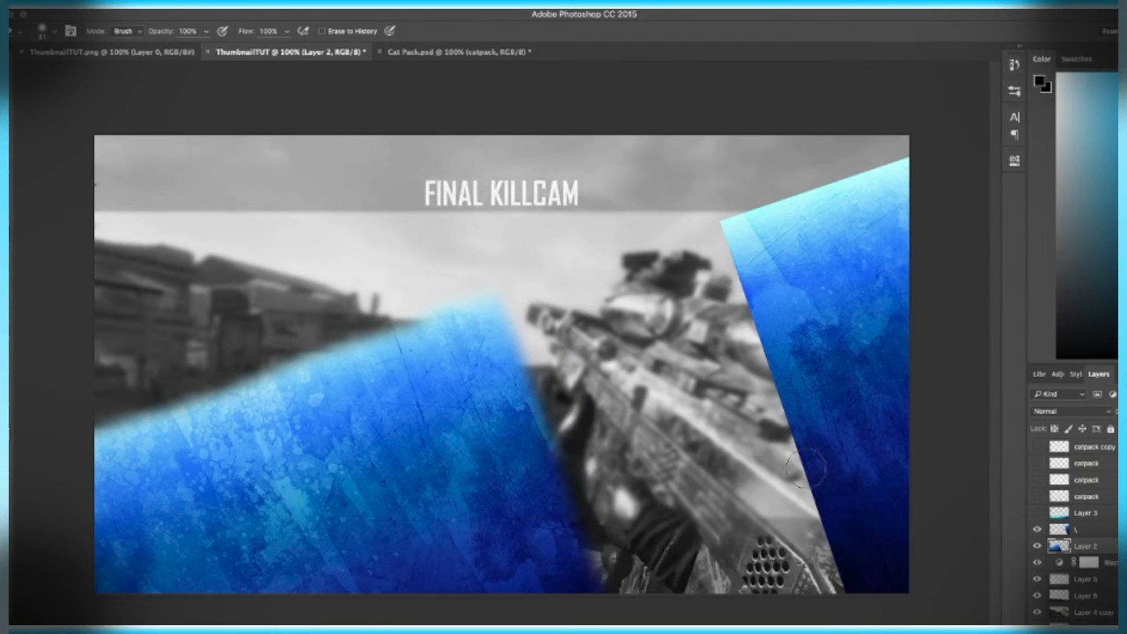
left_click(1084, 529)
mouse_move(863, 555)
left_mouse_down()
mouse_move(834, 597)
mouse_move(757, 336)
mouse_move(711, 233)
mouse_move(750, 196)
mouse_move(922, 151)
left_mouse_up()
mouse_move(736, 231)
left_mouse_down()
mouse_move(763, 299)
mouse_move(768, 405)
left_mouse_up()
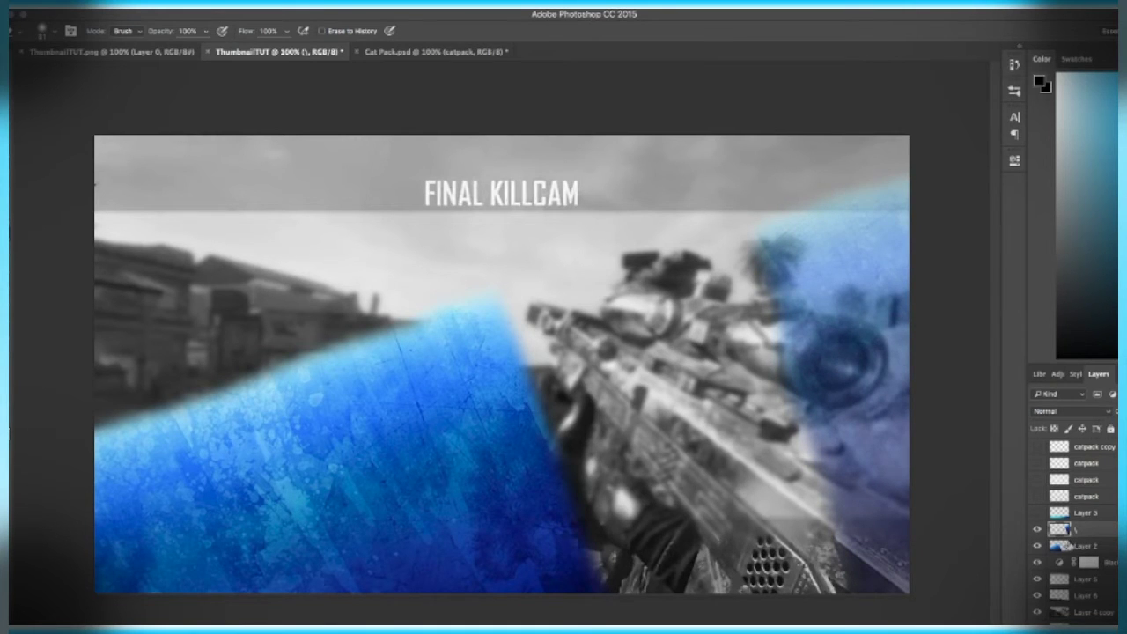
Make the blue texture on Layer 2 semi-transparent and show the dotted turquoise band on Layer 3.
left_click(1069, 546)
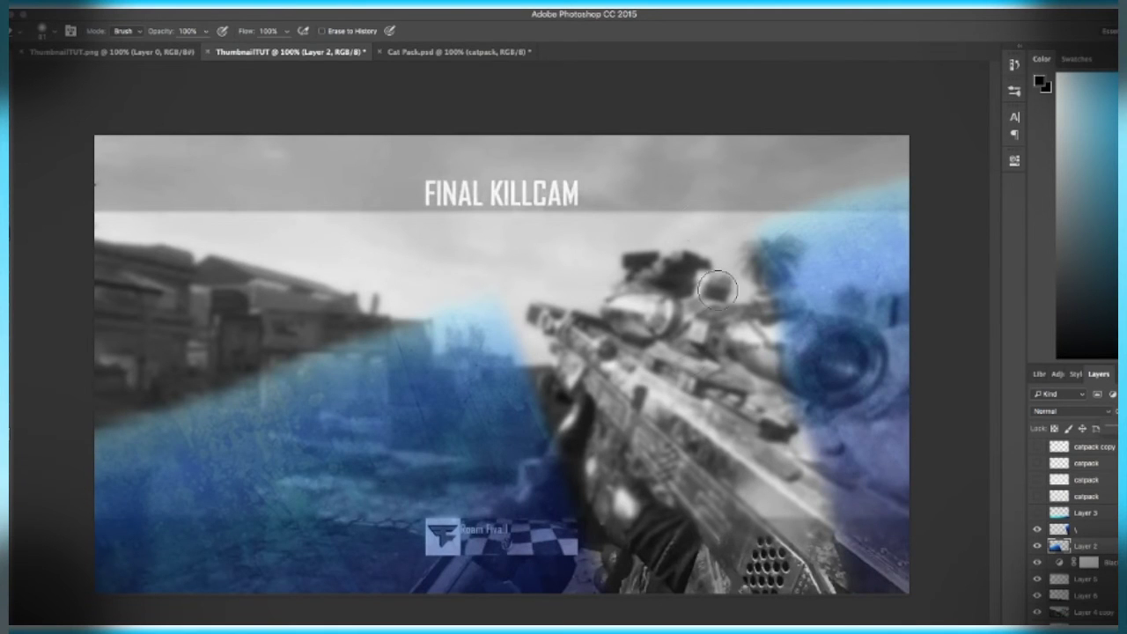
left_click(1037, 514)
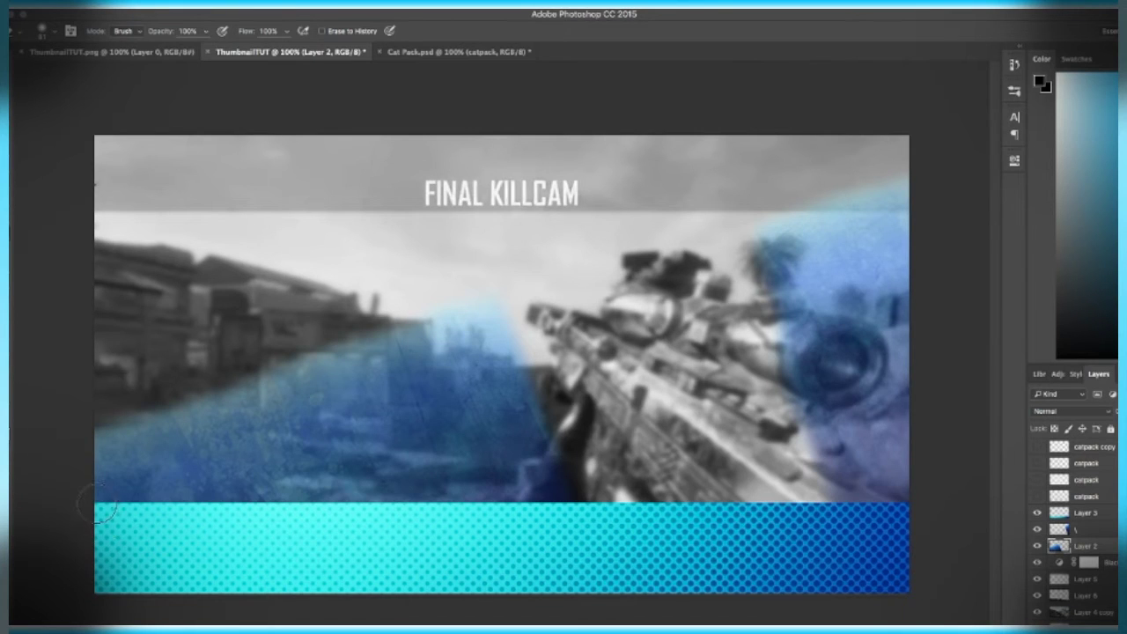
Soften the upper edge of the dotted turquoise band on Layer 3 with the Eraser Tool and make the band semi-transparent.
left_click_drag(99, 504, 223, 507)
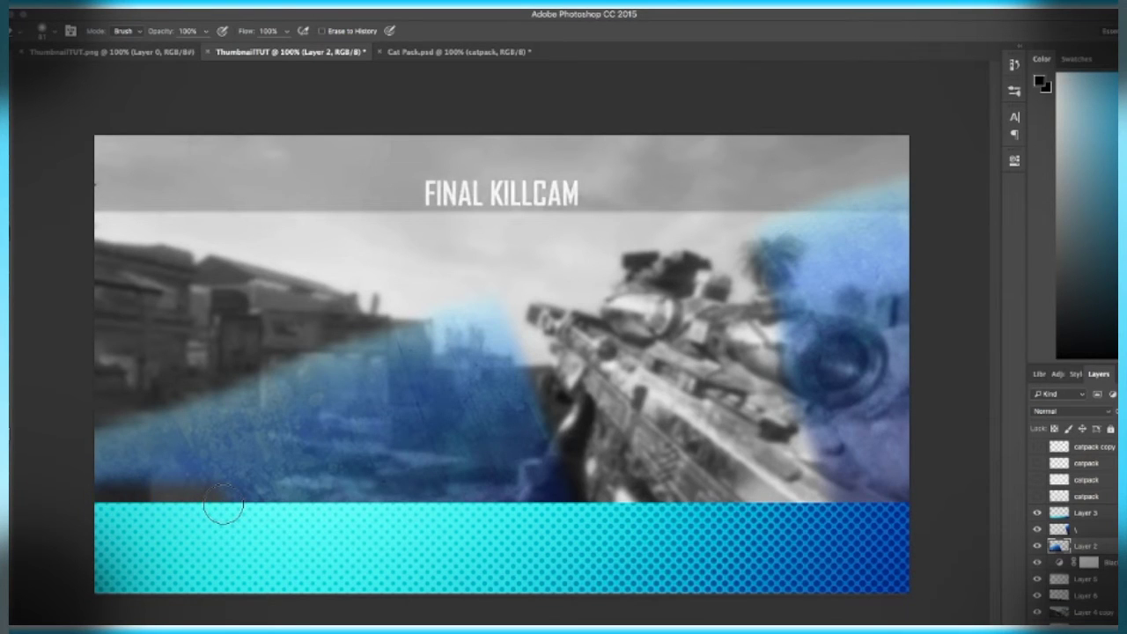
key("super+z")
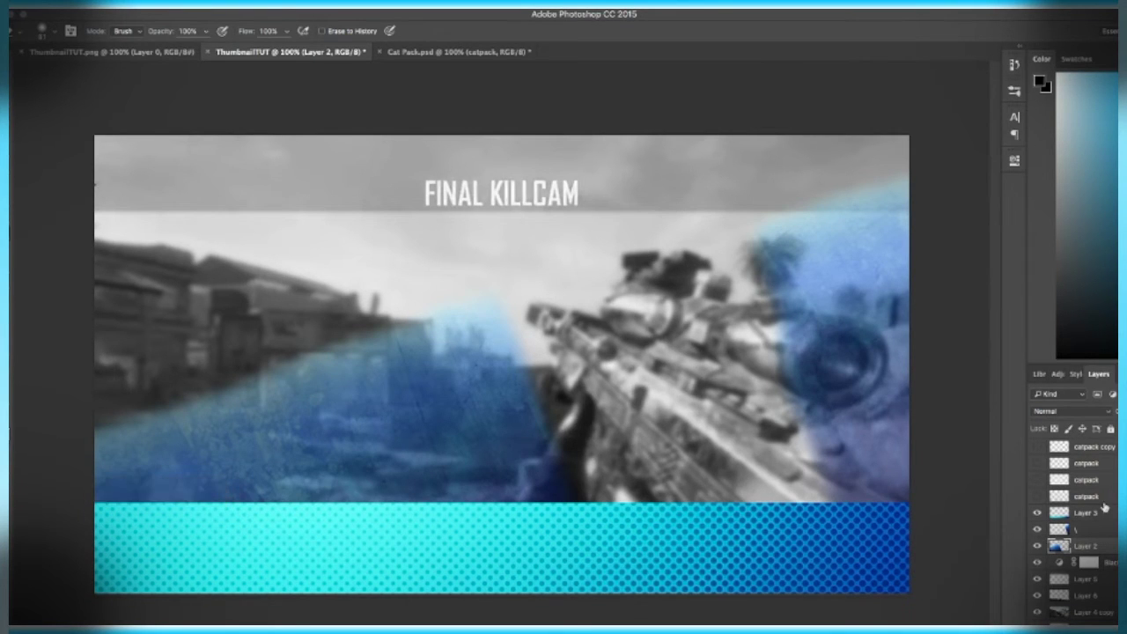
left_click(1098, 512)
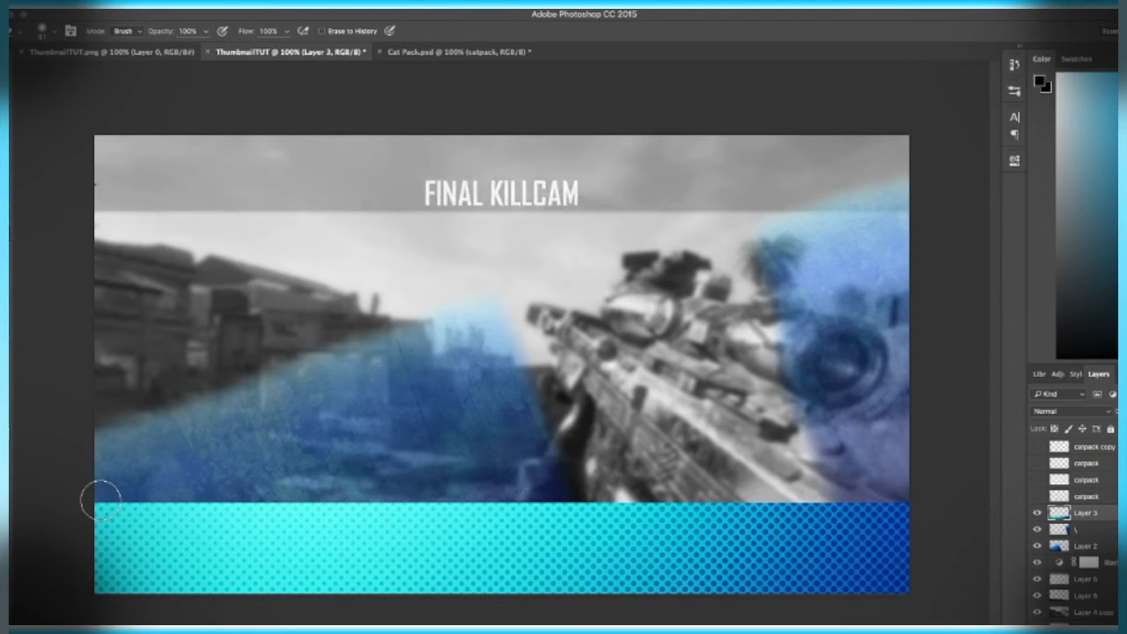
mouse_move(97, 500)
left_mouse_down()
mouse_move(770, 500)
mouse_move(1012, 491)
left_mouse_up()
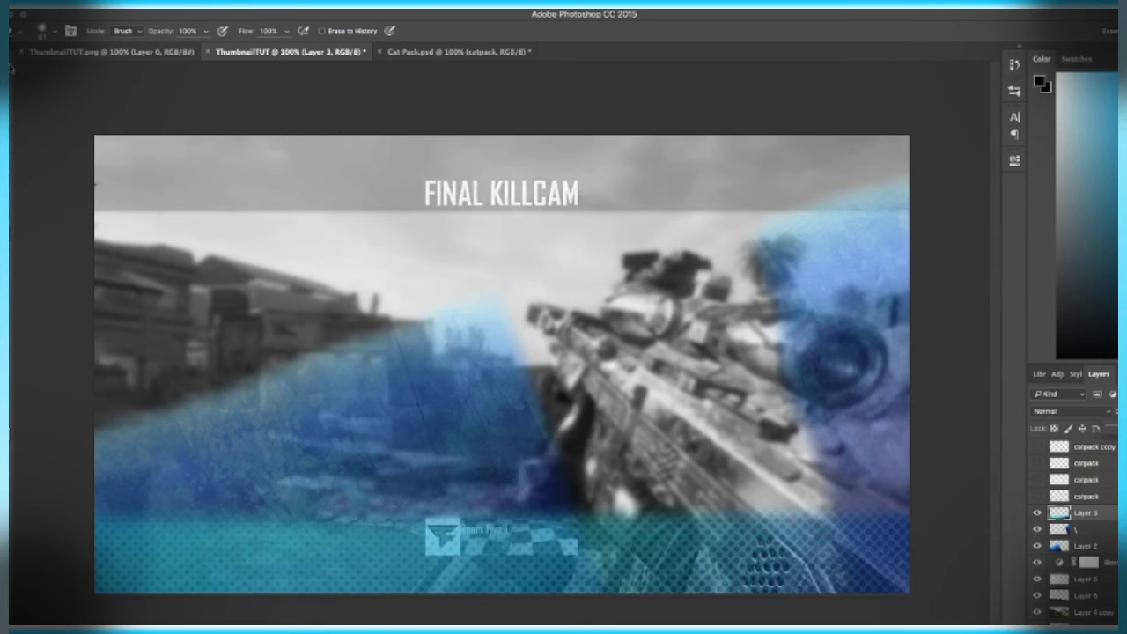
Paint soft black shading with a large brush across the bottom of the image, on Layer 3 and on a new layer above it.
right_click(7, 183)
left_click(44, 184)
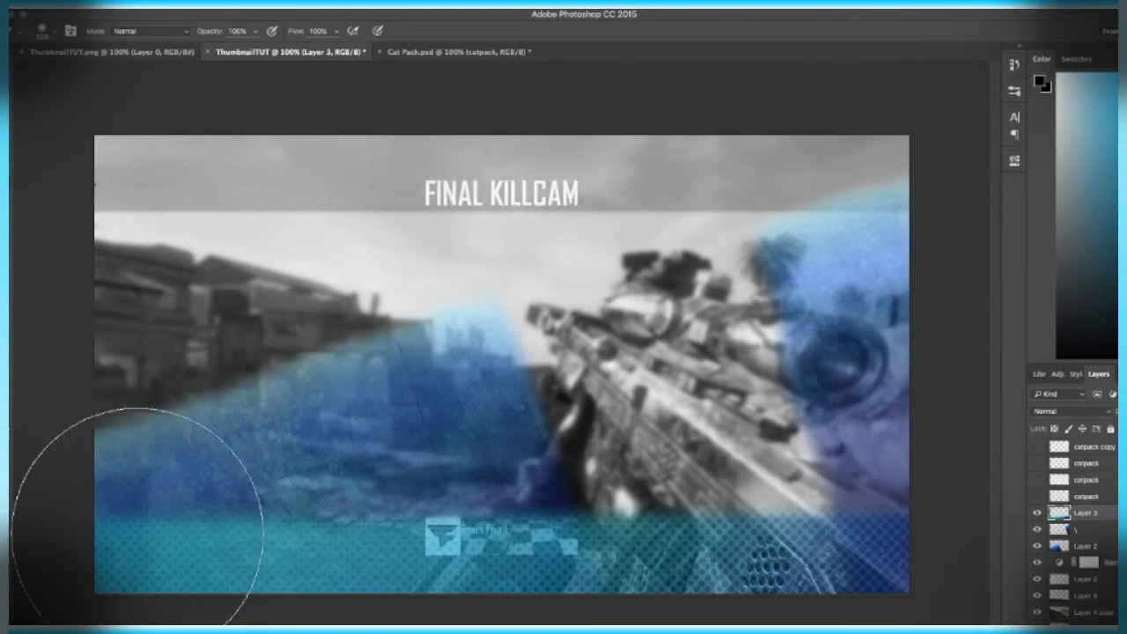
left_click_drag(137, 541, 442, 534)
mouse_move(502, 533)
left_mouse_down()
mouse_move(642, 518)
mouse_move(982, 527)
left_mouse_up()
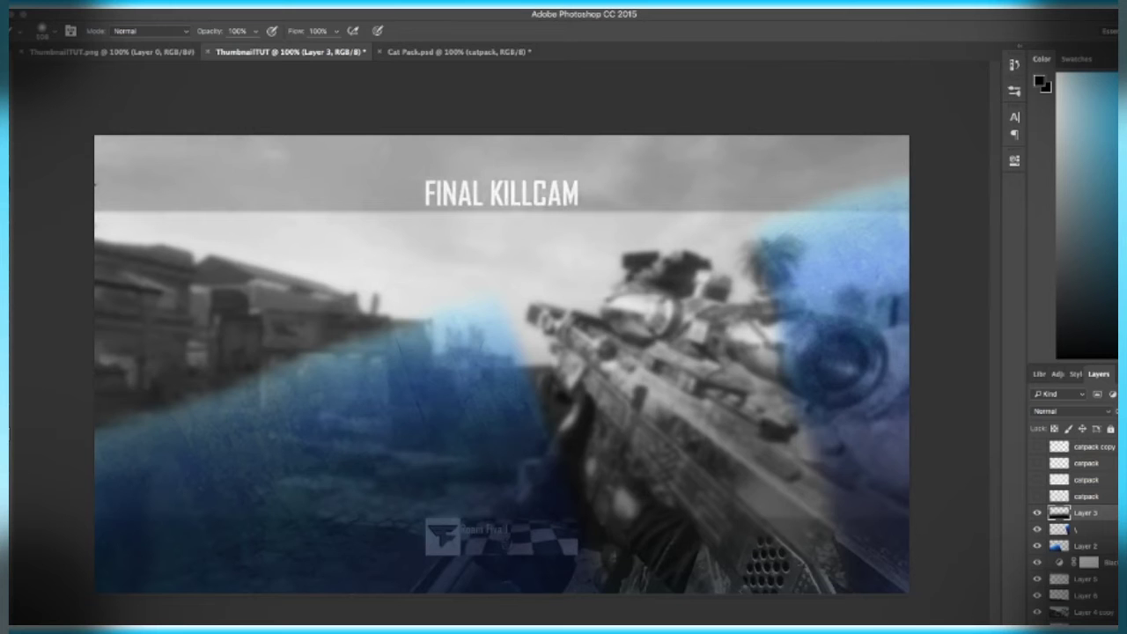
key("ctrl+shift+alt+n")
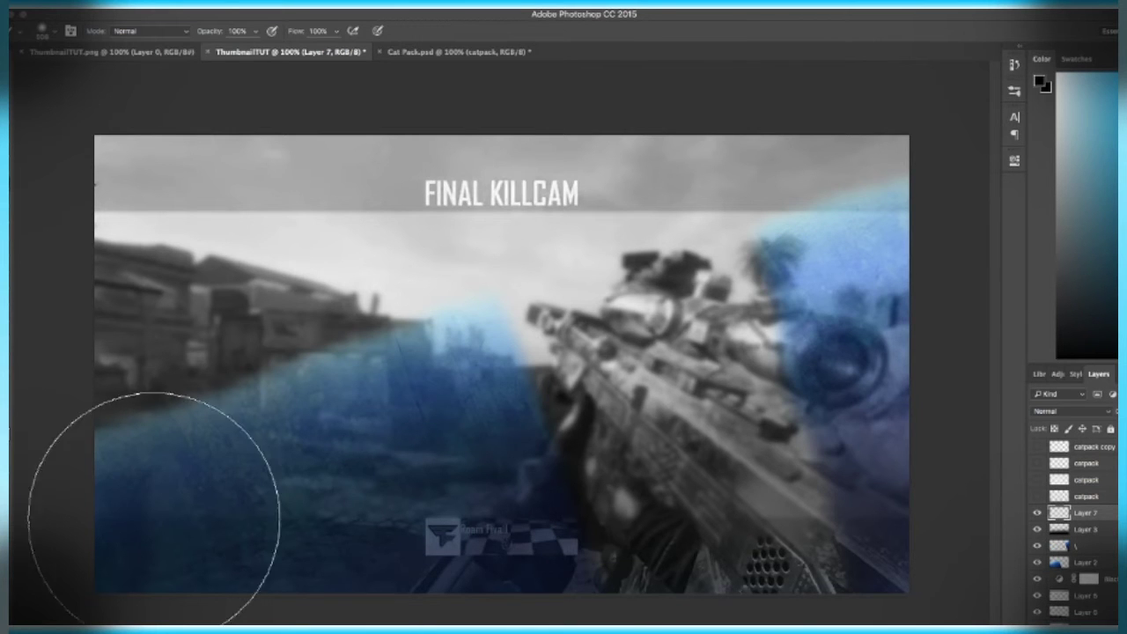
mouse_move(124, 516)
left_mouse_down()
mouse_move(189, 521)
mouse_move(396, 491)
mouse_move(567, 490)
mouse_move(889, 579)
left_mouse_up()
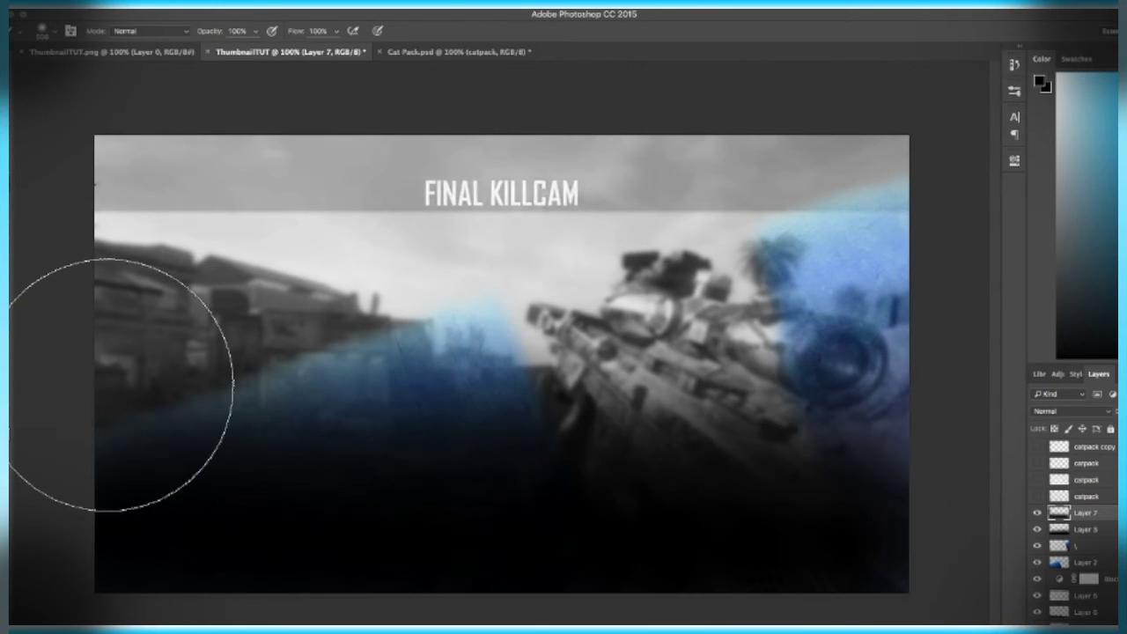
Give the black shading on Layer 7 a bright blue Color Overlay at 100% and lower the layer's opacity.
right_click(1074, 508)
left_click(945, 168)
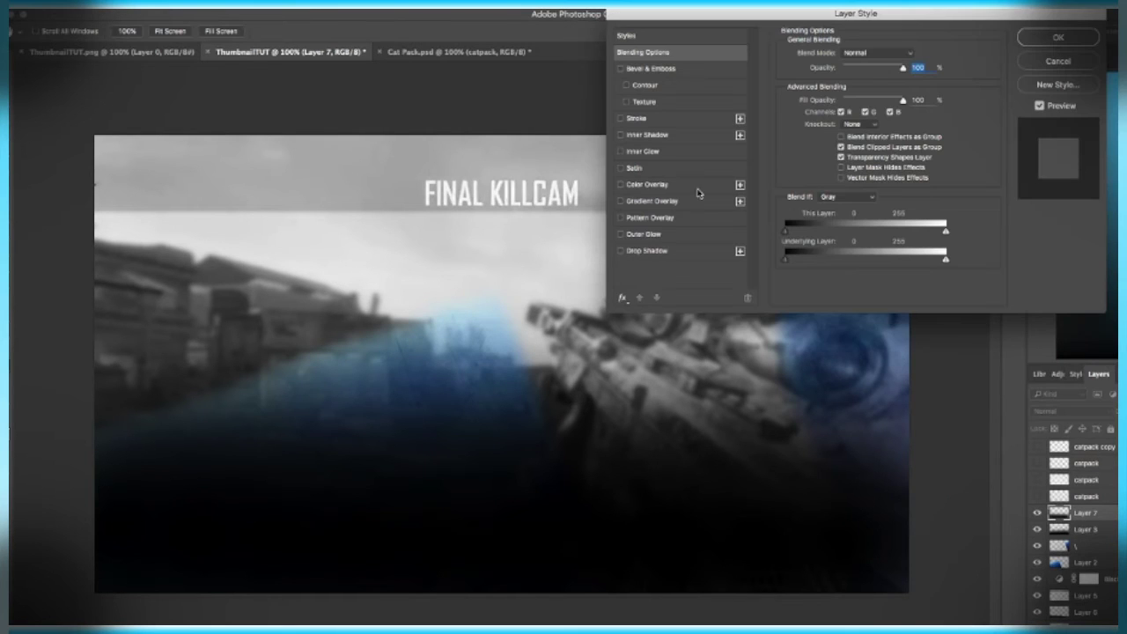
left_click(689, 184)
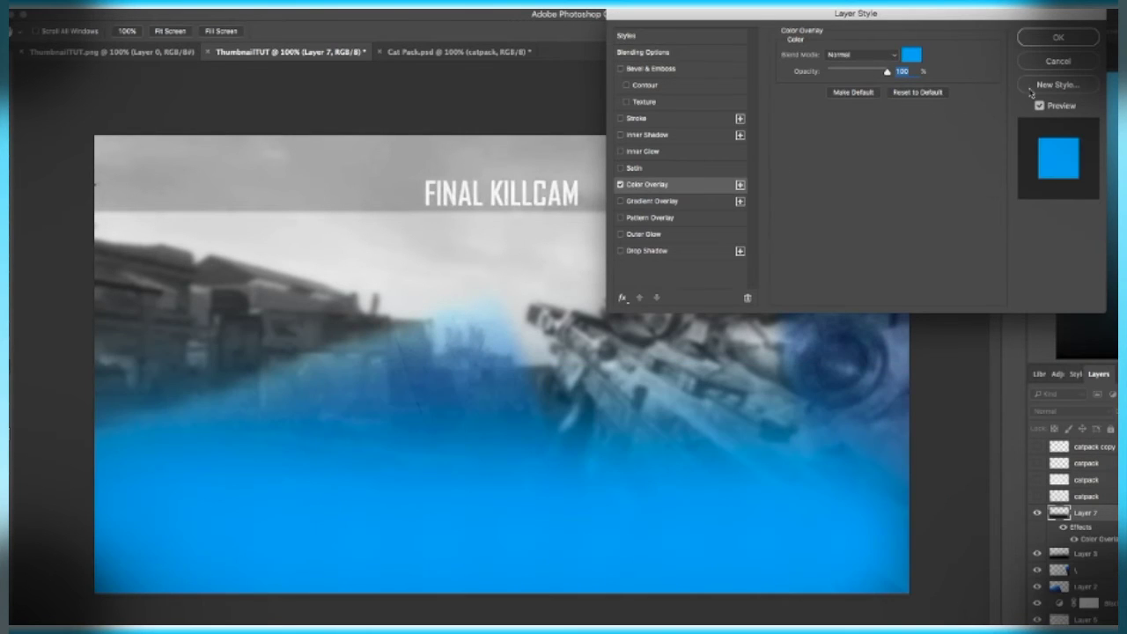
left_click(1061, 38)
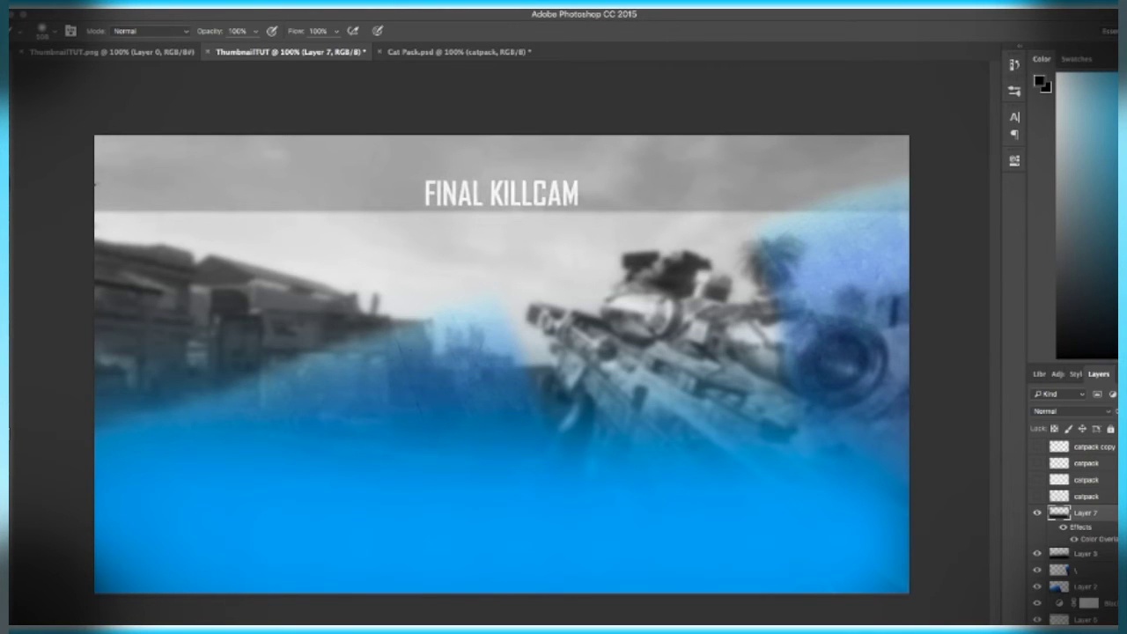
left_click_drag(1126, 429, 1120, 429)
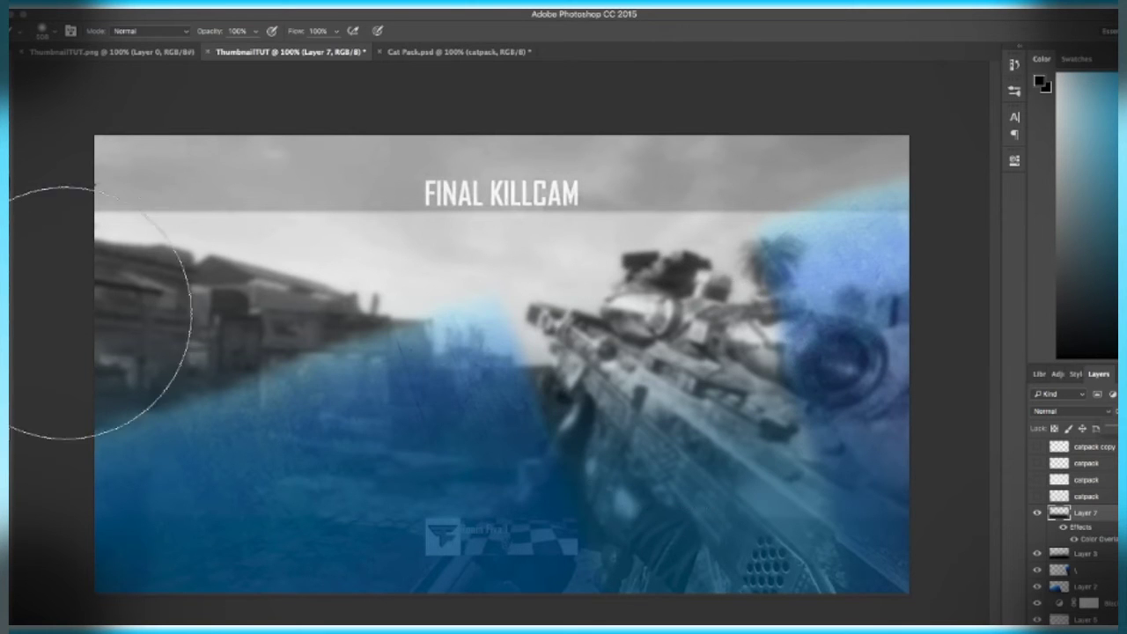
Extend the soft blue glow on Layer 7 over the buildings at the image's left edge and place the layer beneath Layer 3.
left_click(97, 376)
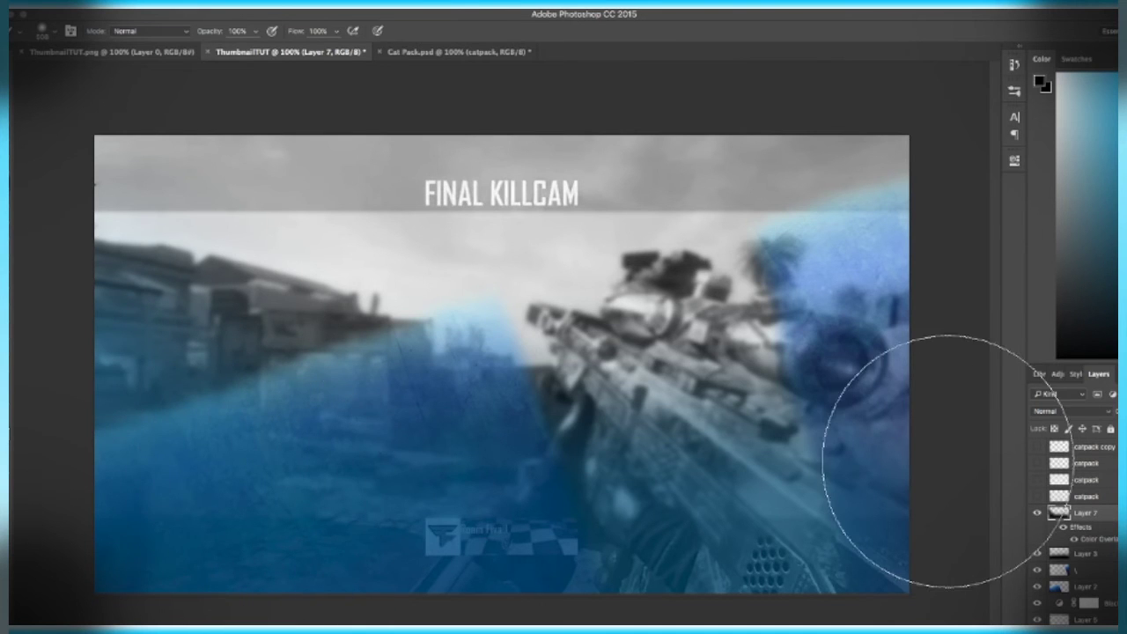
left_click_drag(1095, 516, 1096, 571)
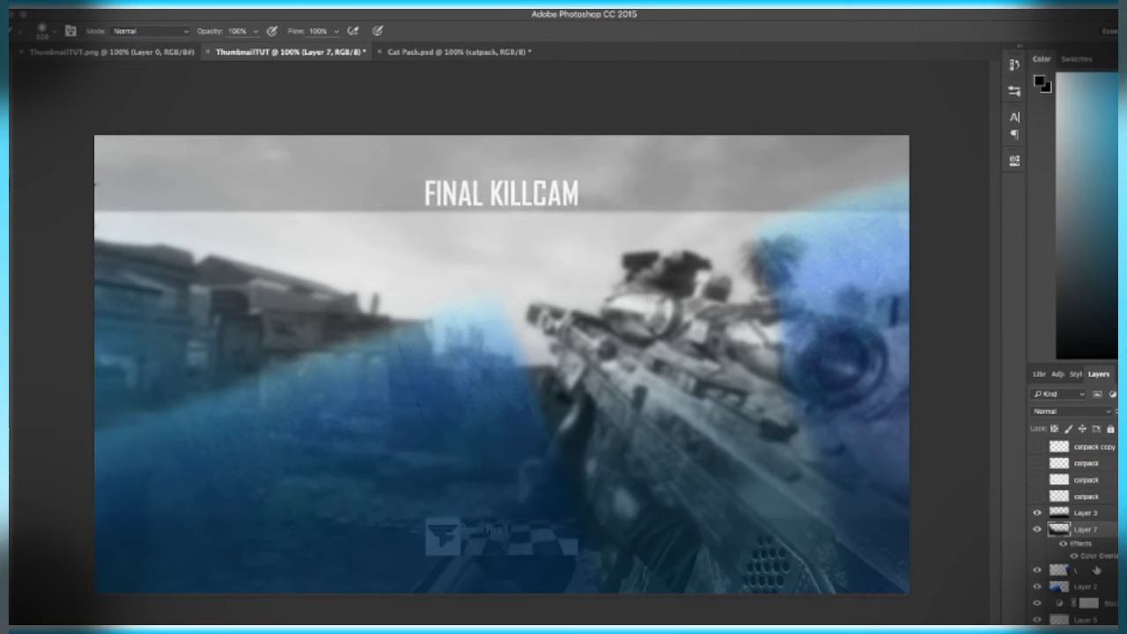
mouse_move(1080, 534)
left_mouse_down()
mouse_move(1082, 586)
mouse_move(1086, 528)
left_mouse_up()
Erase the right-hand blue texture from around the palm tree, the rifle scope and the gun body.
left_click(10, 227)
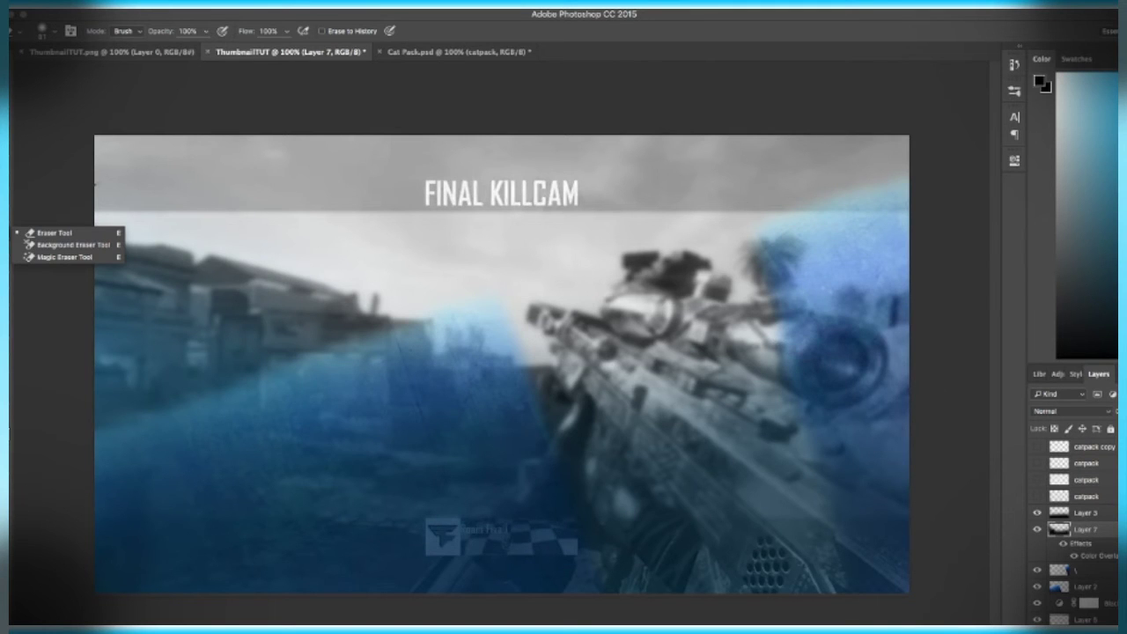
left_click(1085, 573)
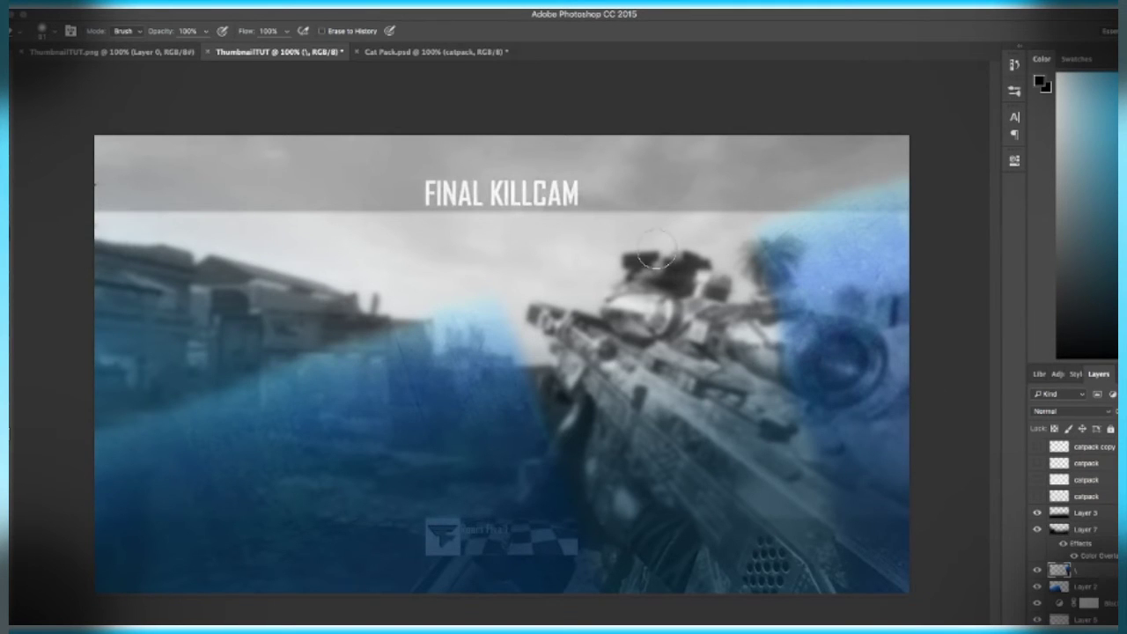
mouse_move(759, 236)
left_mouse_down()
mouse_move(806, 327)
mouse_move(841, 348)
mouse_move(832, 327)
mouse_move(861, 352)
mouse_move(867, 364)
mouse_move(851, 376)
mouse_move(812, 376)
left_mouse_up()
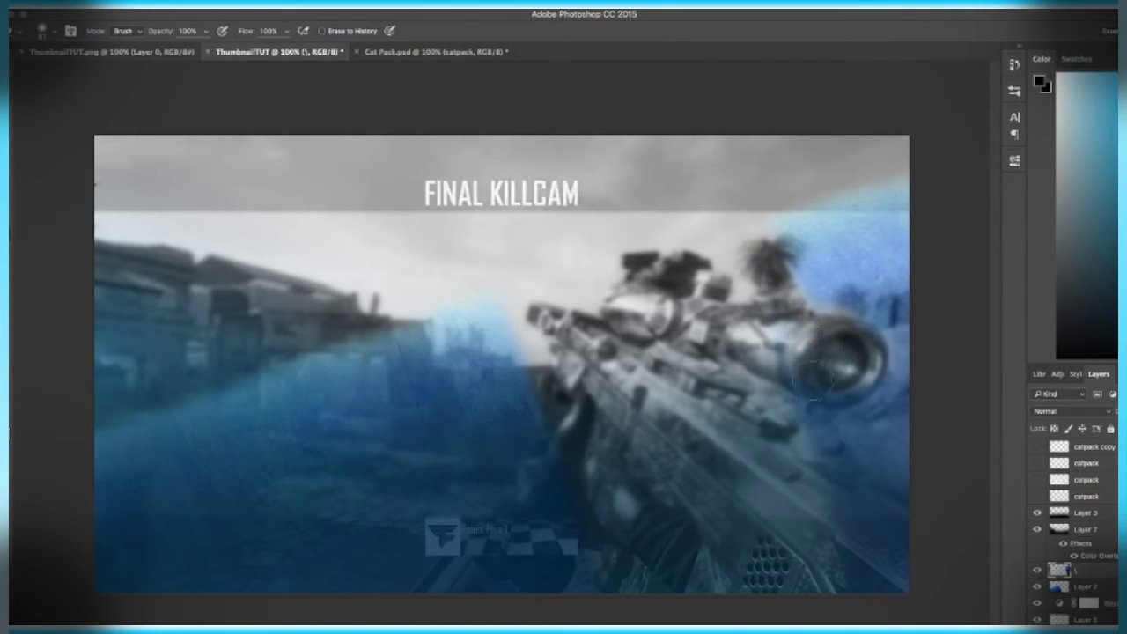
mouse_move(819, 414)
left_mouse_down()
mouse_move(850, 510)
mouse_move(894, 559)
mouse_move(894, 579)
mouse_move(872, 562)
left_mouse_up()
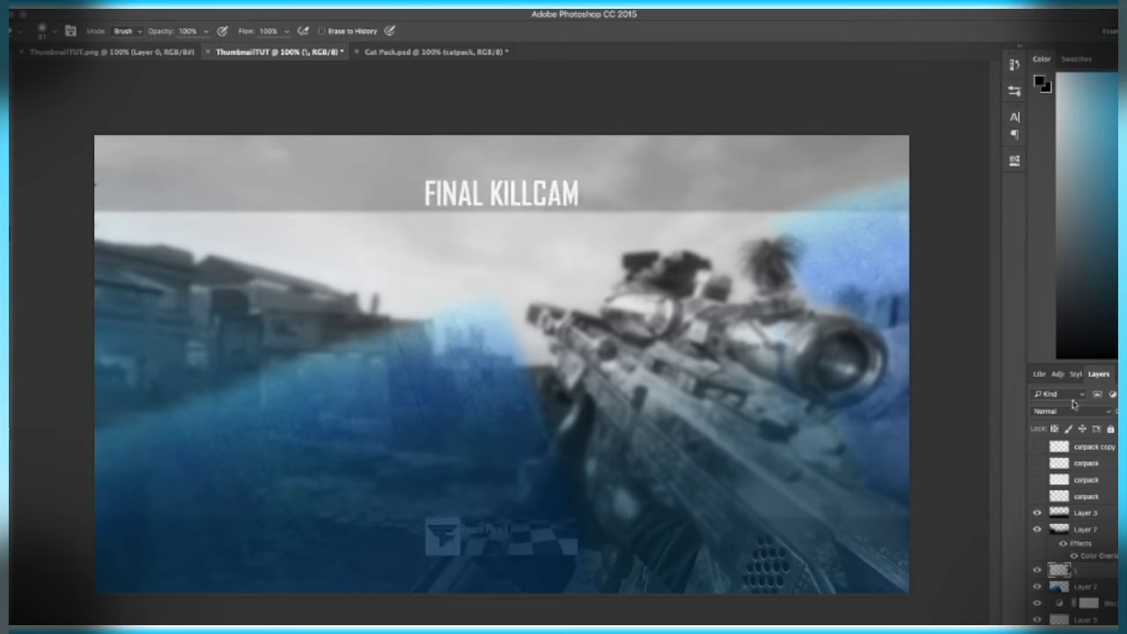
Show the catpack layer with the binary digits and shift the digits left and slightly down over the image.
left_click(1037, 497)
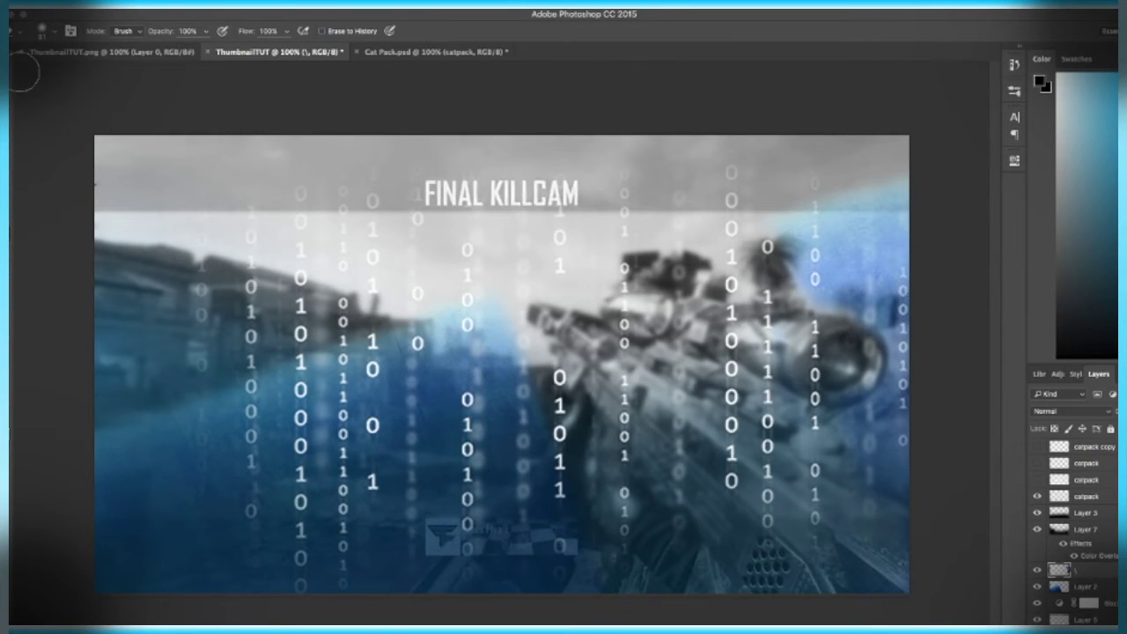
key("v")
left_click_drag(494, 431, 466, 431)
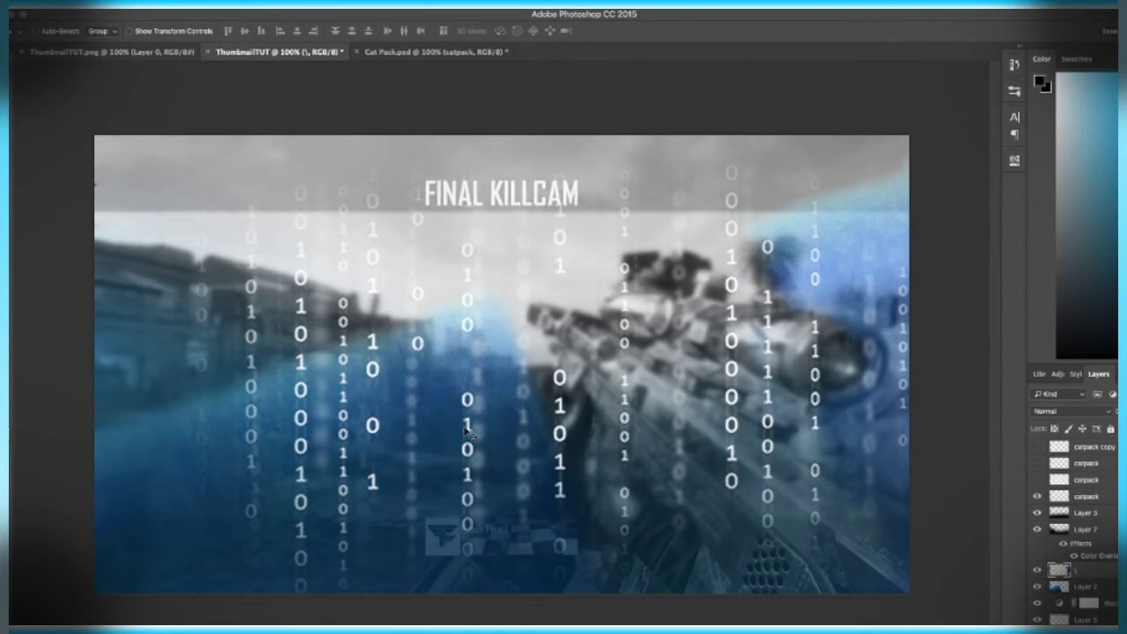
key("super+z")
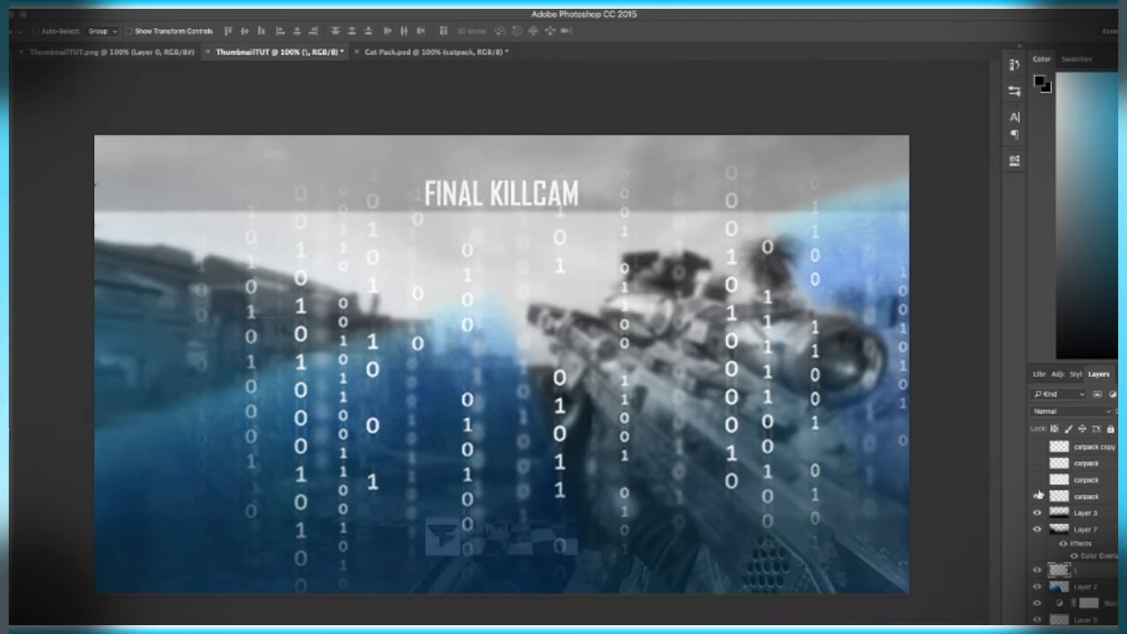
left_click(1075, 498)
left_click_drag(694, 451, 624, 480)
Place the binary-digit layer beneath Layer 7 and make it semi-transparent.
left_click_drag(1075, 511, 1075, 555)
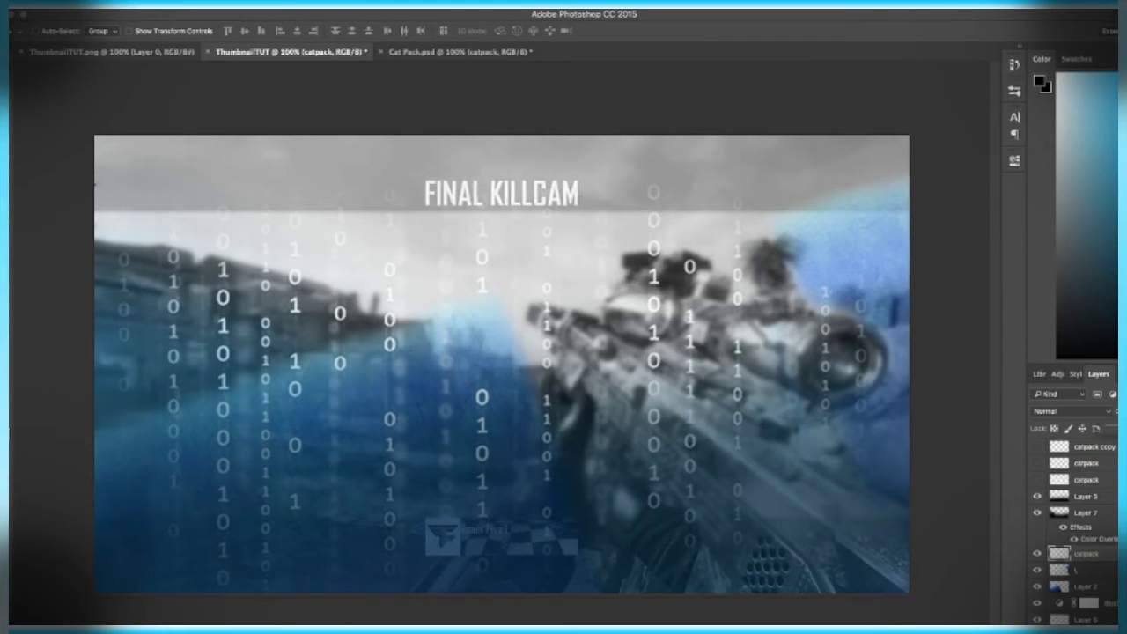
key("5")
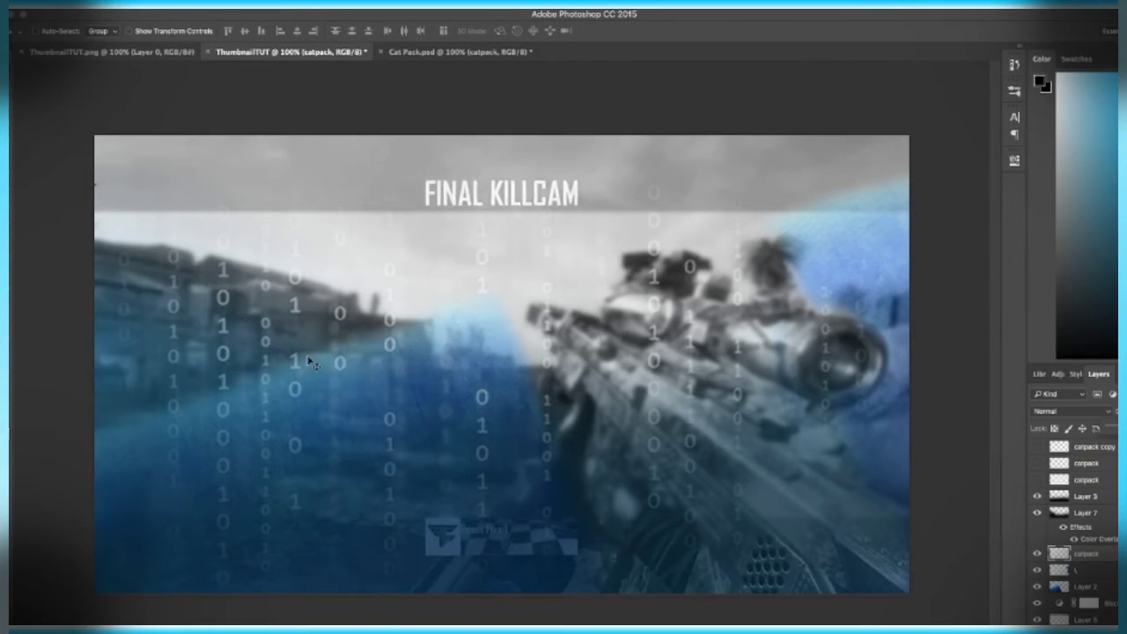
Erase scattered digits from the binary columns across the image with the Eraser Tool to thin out the pattern.
left_click(14, 236)
left_click(88, 236)
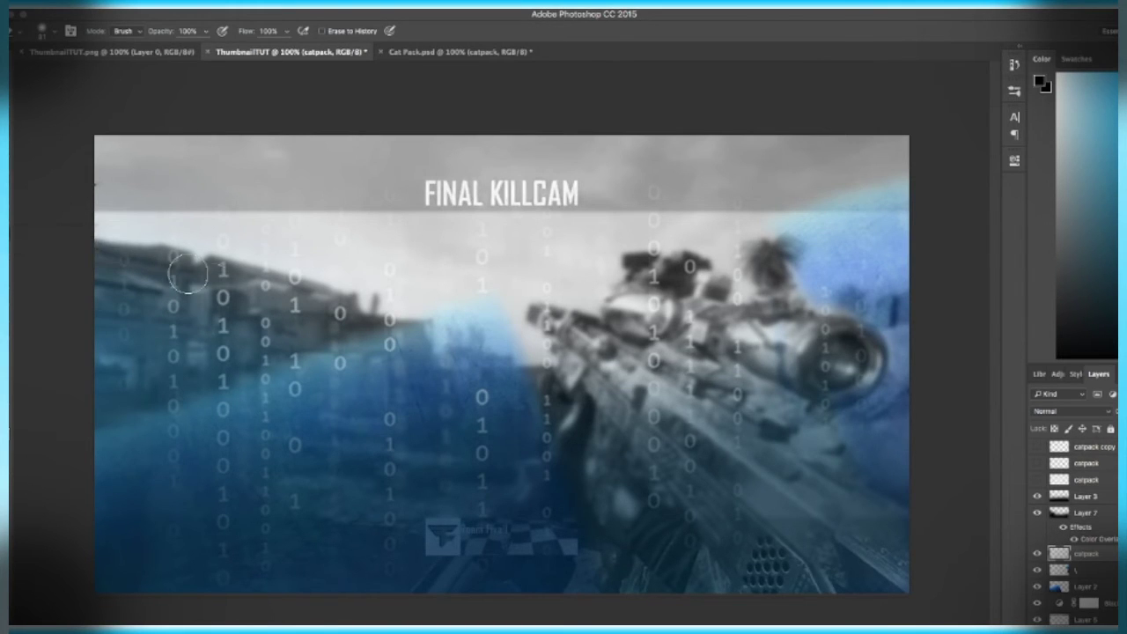
left_click(482, 291)
left_click(653, 290)
left_click(654, 430)
left_click(266, 395)
left_click(483, 421)
left_click(174, 418)
left_click(224, 466)
left_click(483, 476)
left_click(546, 480)
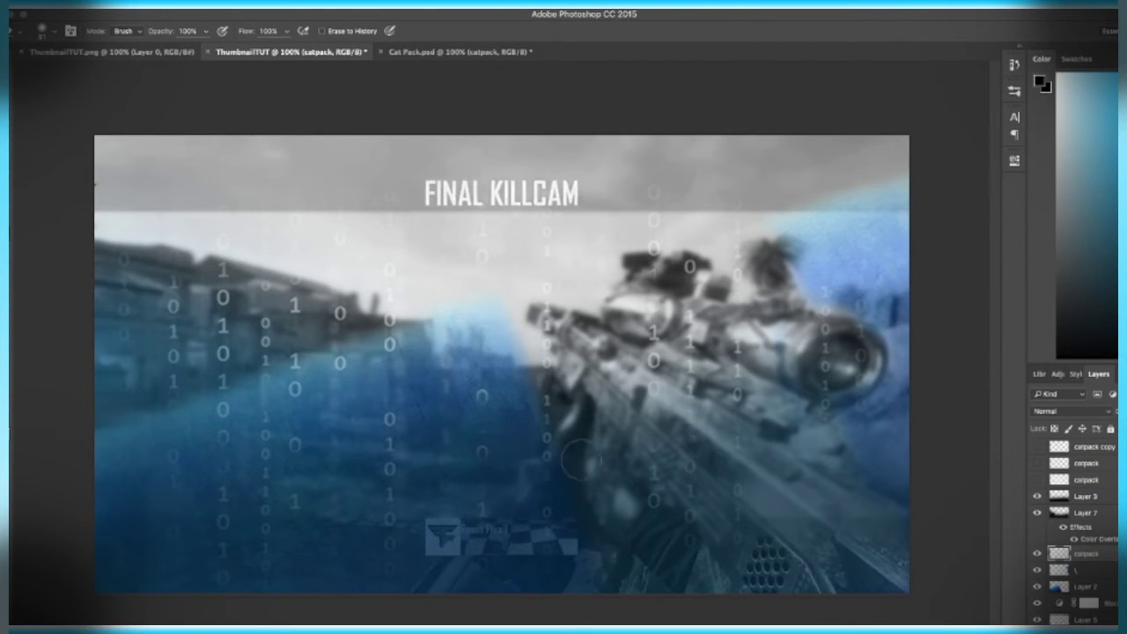
left_click(654, 473)
left_click(224, 355)
left_click(295, 359)
left_click(392, 330)
left_click(342, 365)
left_click(174, 296)
left_click(295, 305)
left_click(223, 331)
left_click(224, 397)
left_click(265, 398)
left_click(482, 397)
left_click(547, 447)
left_click(814, 330)
left_click(861, 356)
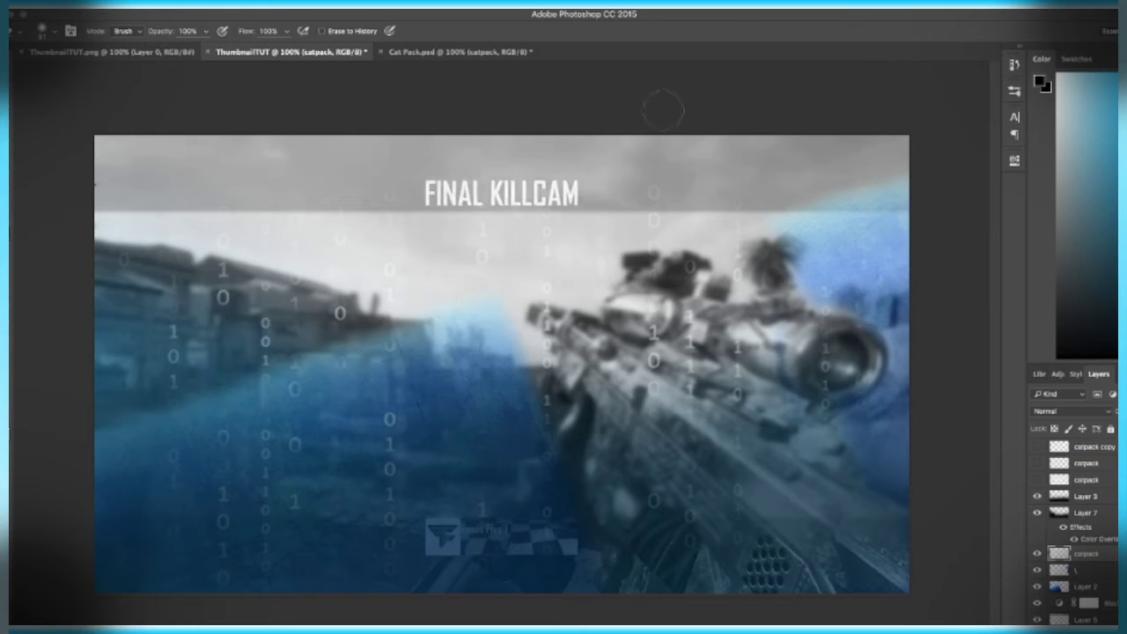
left_click(257, 532)
left_click(339, 313)
left_click(220, 531)
left_click(390, 520)
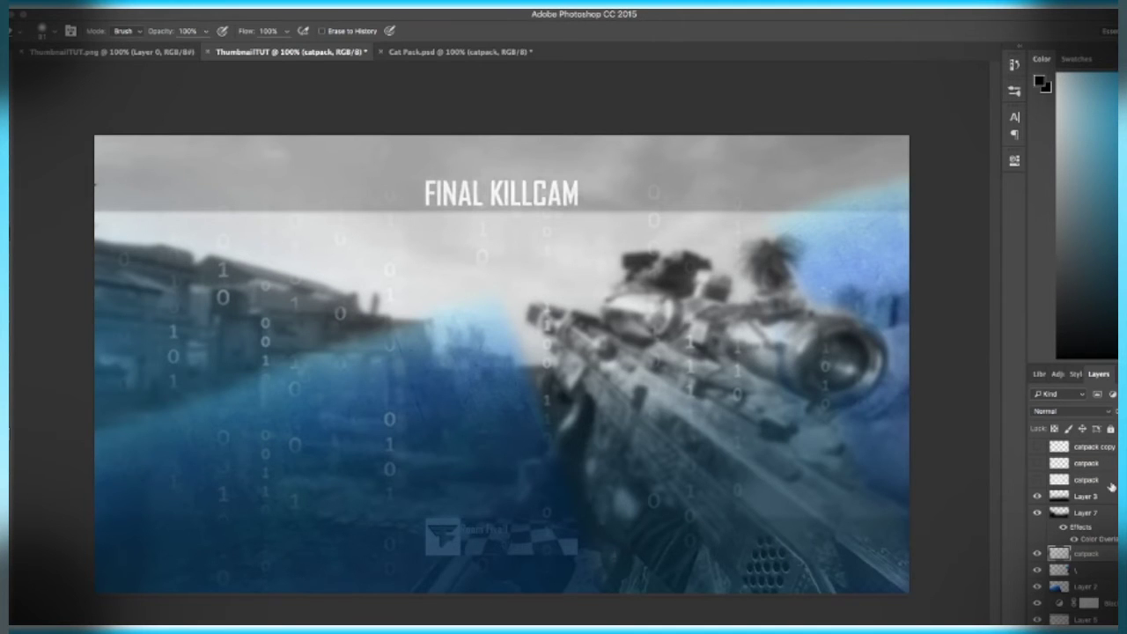
Show the grainy catpack texture, shift it left to cover the whole canvas, and move its layer beneath the blue overlays.
left_click(1038, 480)
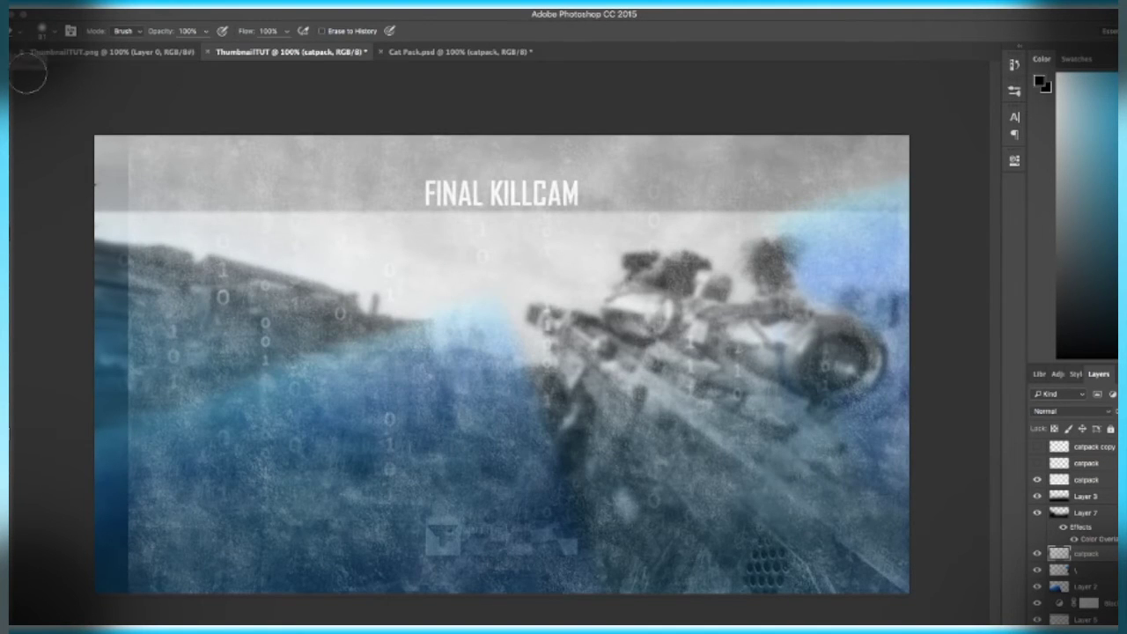
key("v")
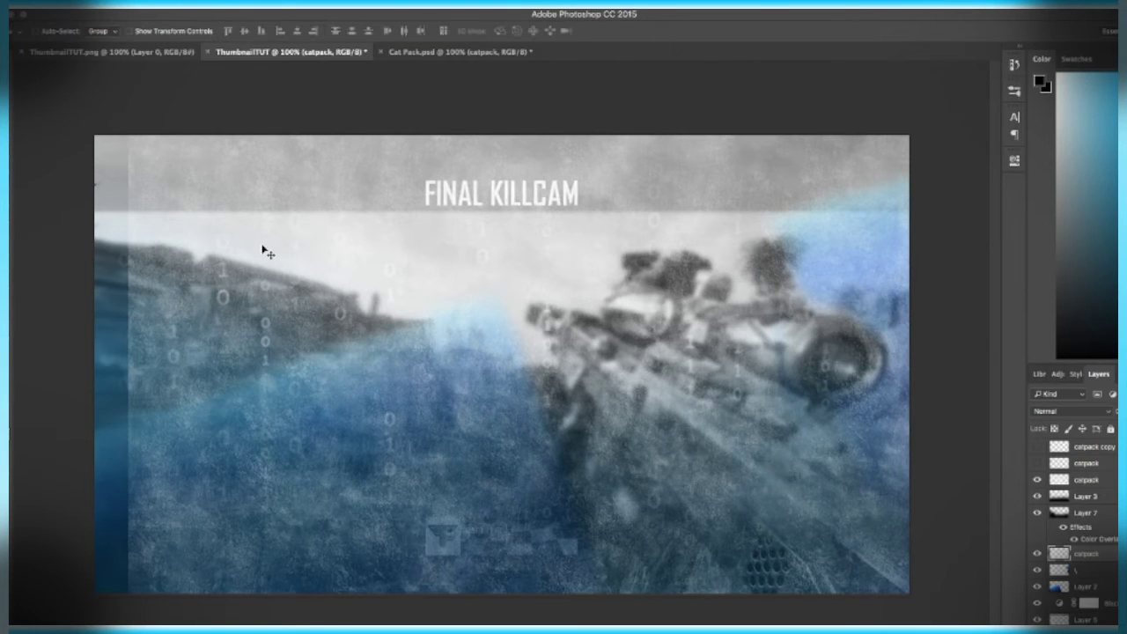
left_click_drag(227, 256, 198, 253)
key("super")
key("super+z")
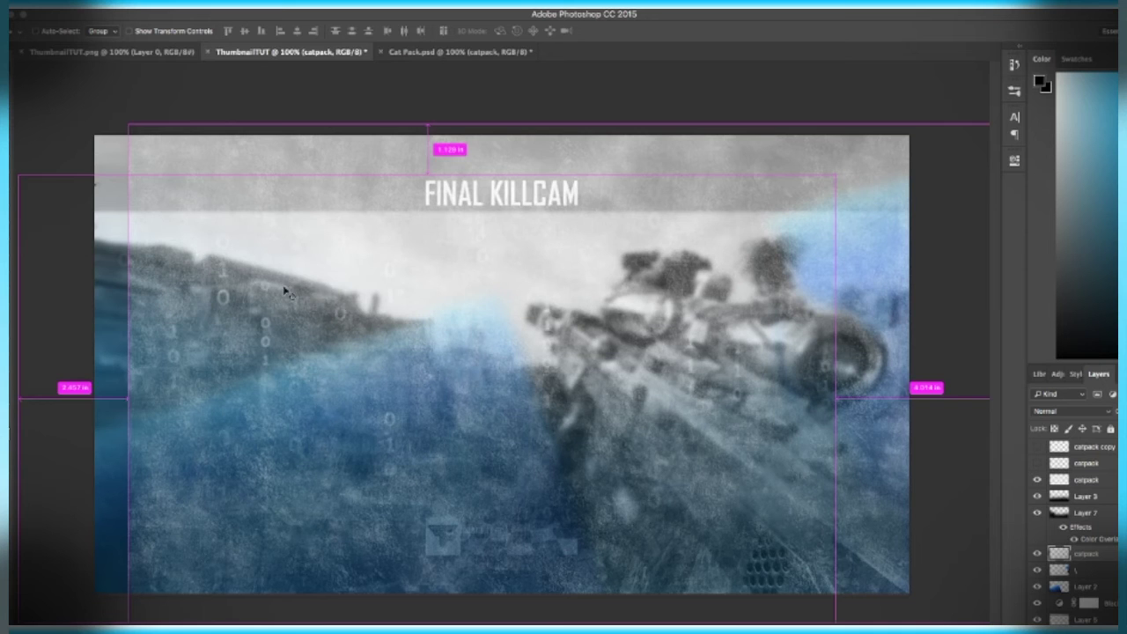
left_click(1082, 481)
left_click_drag(745, 496, 700, 496)
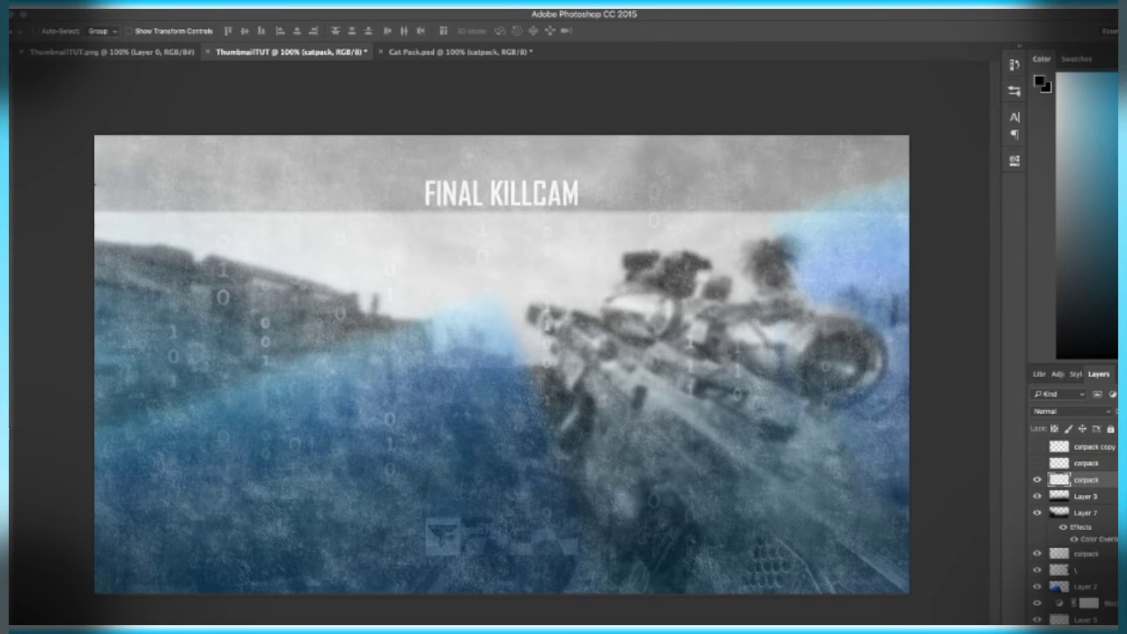
key("Delete")
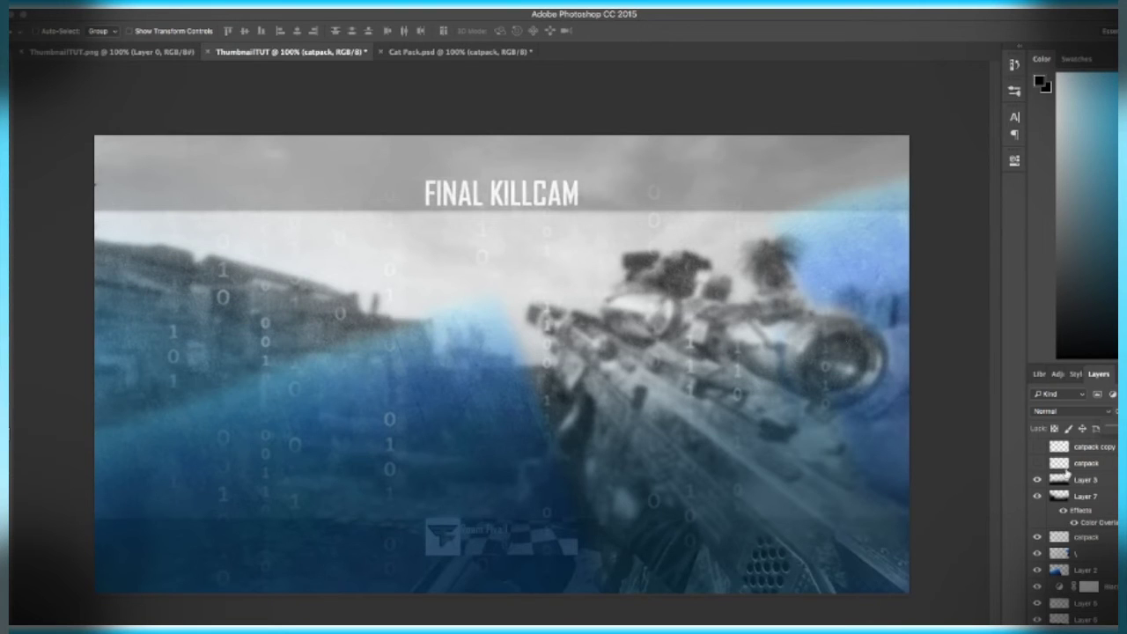
Show the two white cross-shape layers, catpack and catpack copy, and make catpack copy semi-transparent.
left_click(1037, 463)
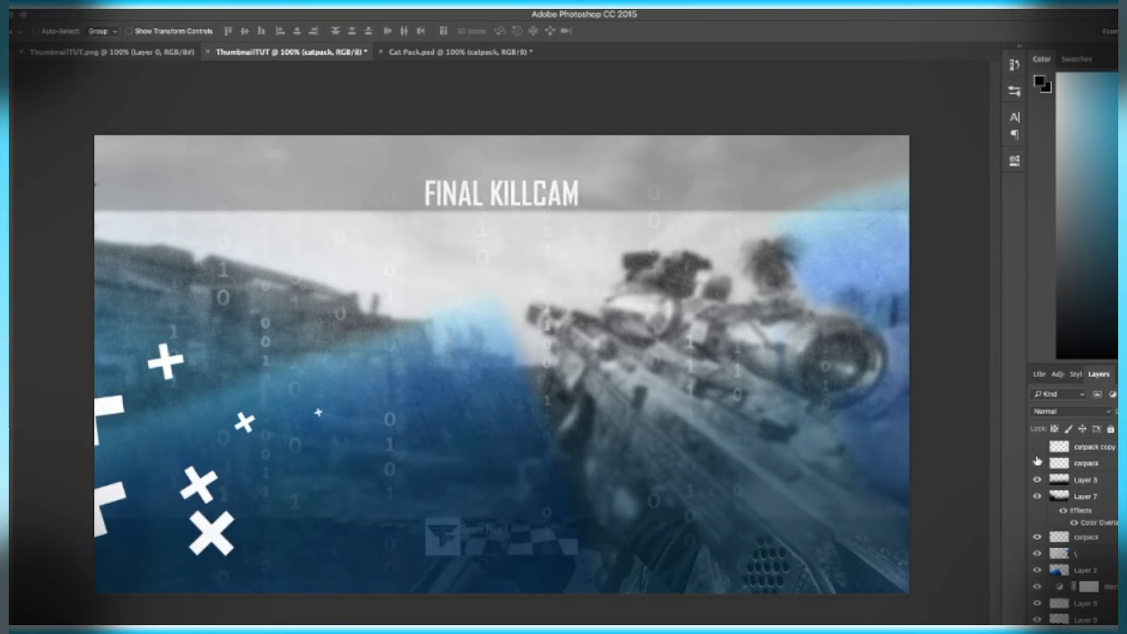
left_click(1037, 448)
left_click(1111, 448)
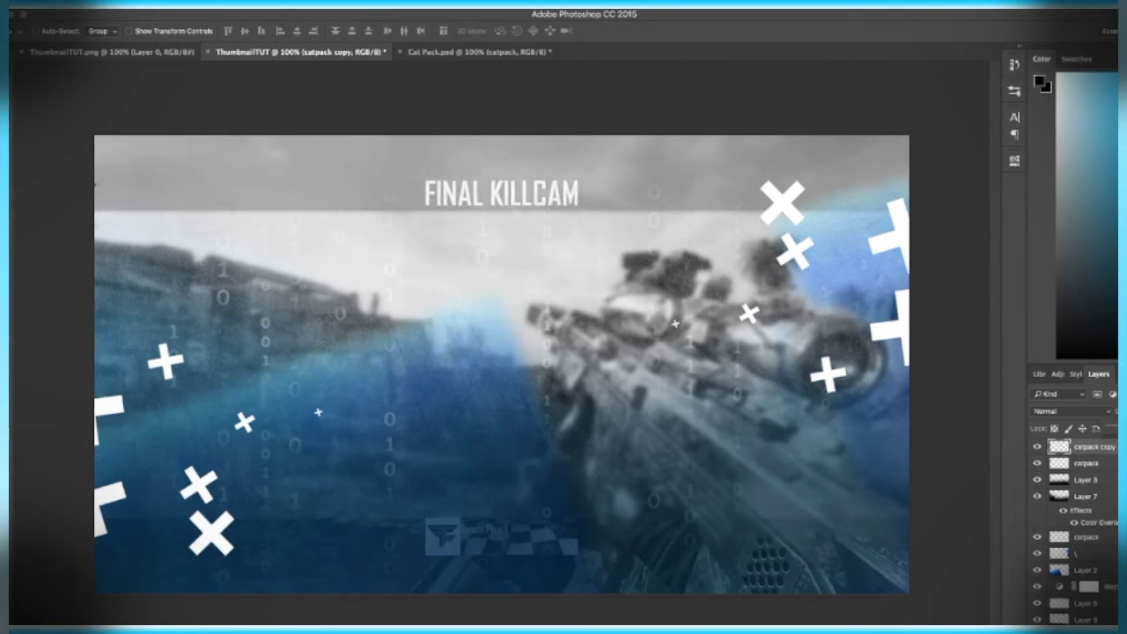
key("5")
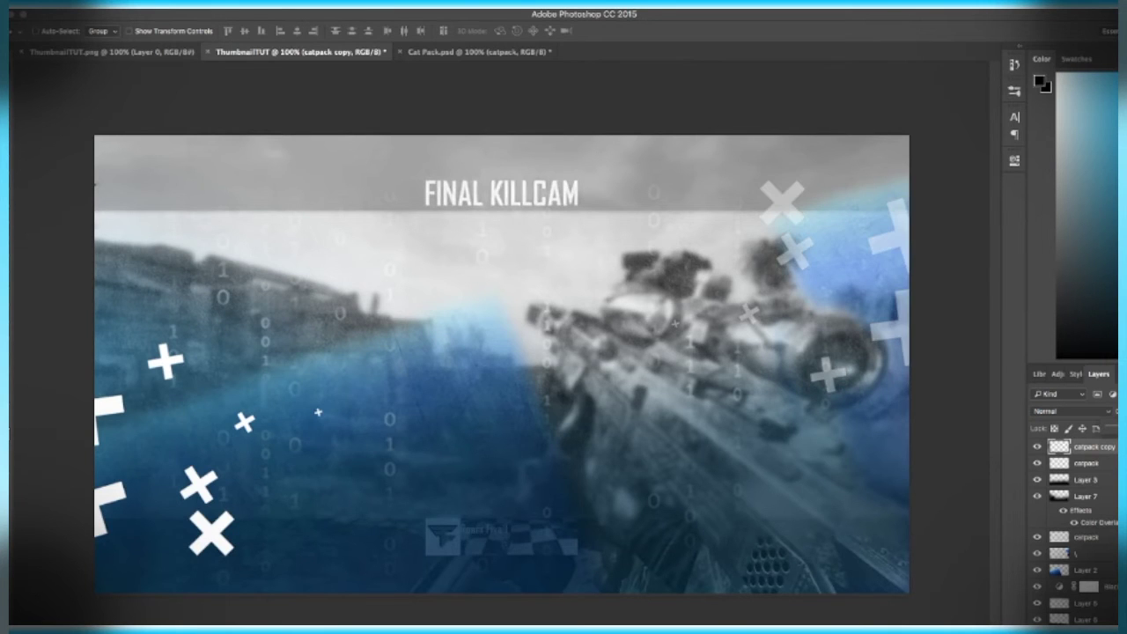
Set the opaque catpack cross layer to 50% opacity and move both cross layers beneath Layer 2.
left_click(1094, 463)
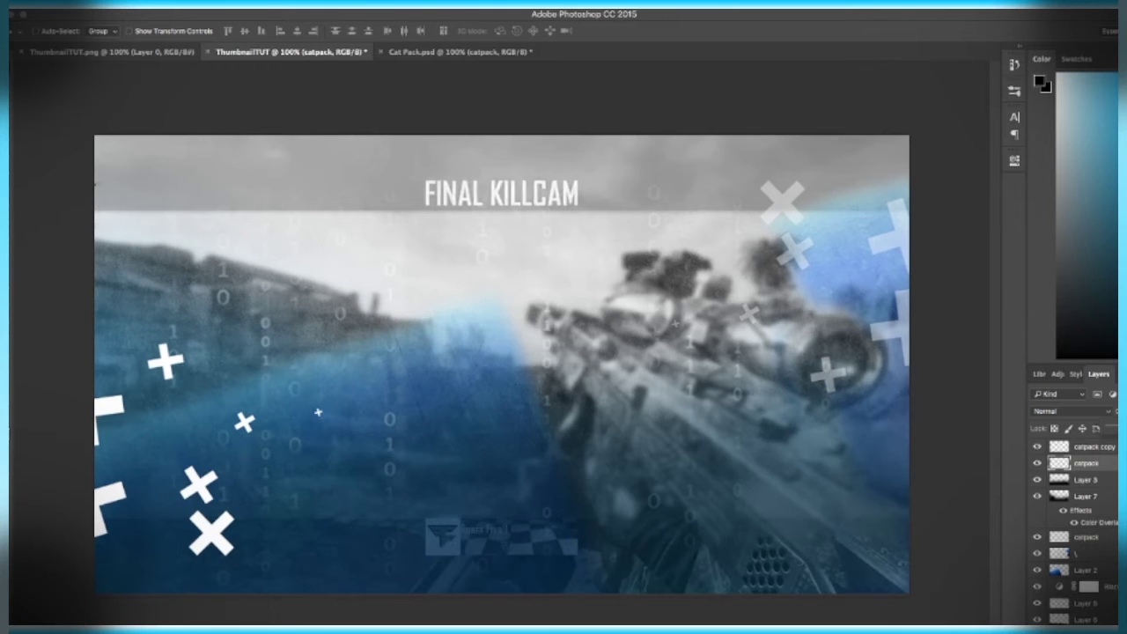
key("5")
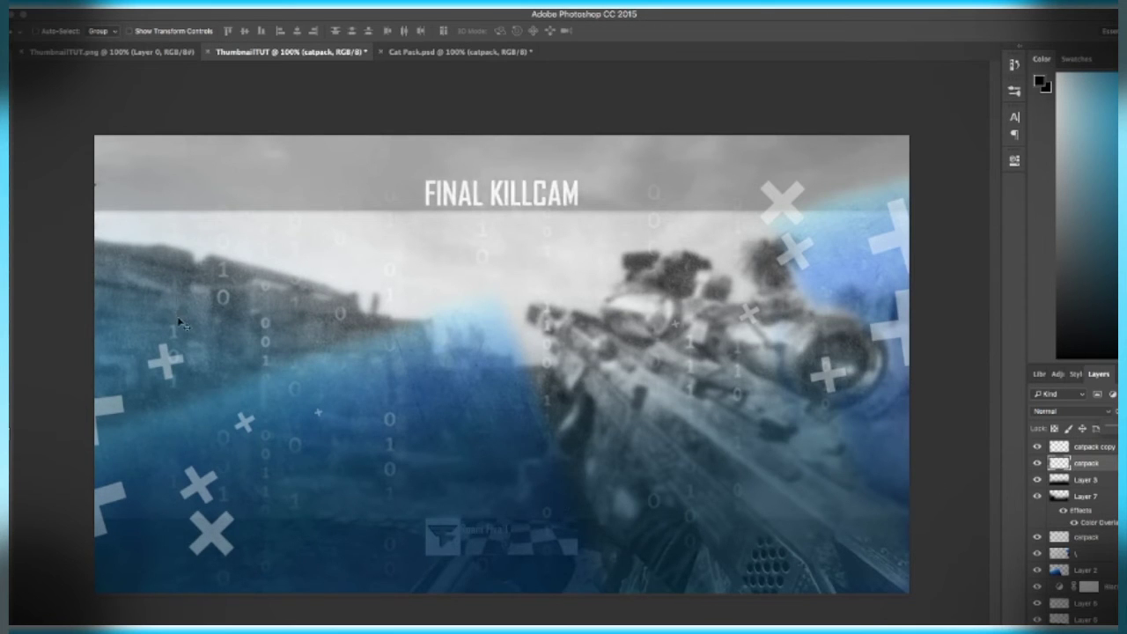
left_click(1084, 448, "shift")
left_click_drag(1084, 448, 1087, 570)
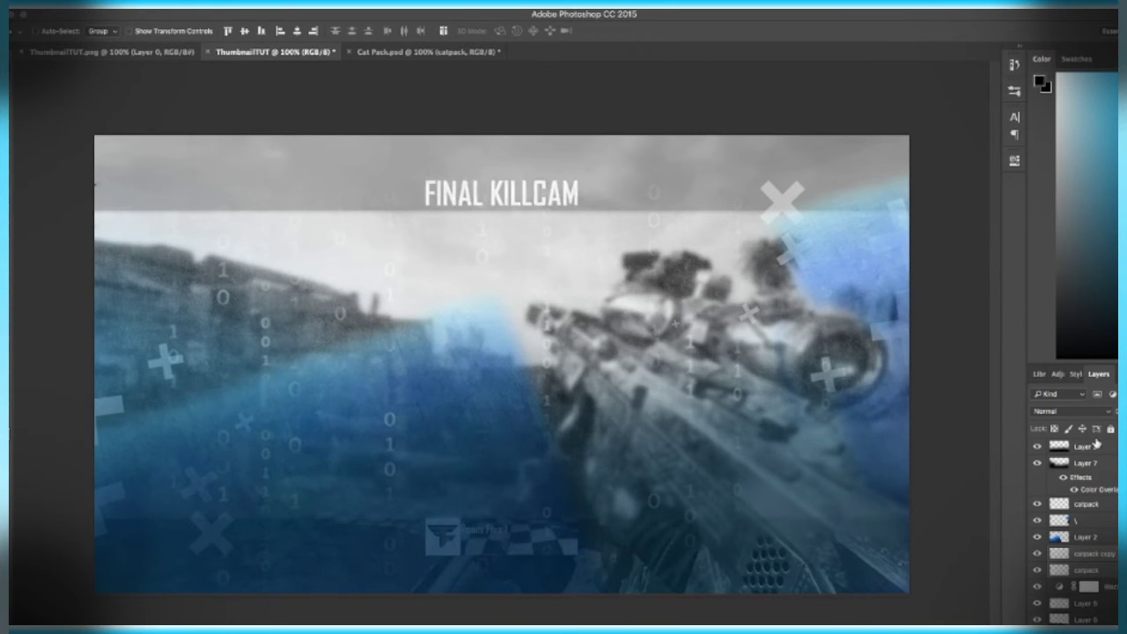
Darken the upper part of the image on Layer 3 with a broad, soft black Brush Tool stroke across its width.
left_click(1092, 445)
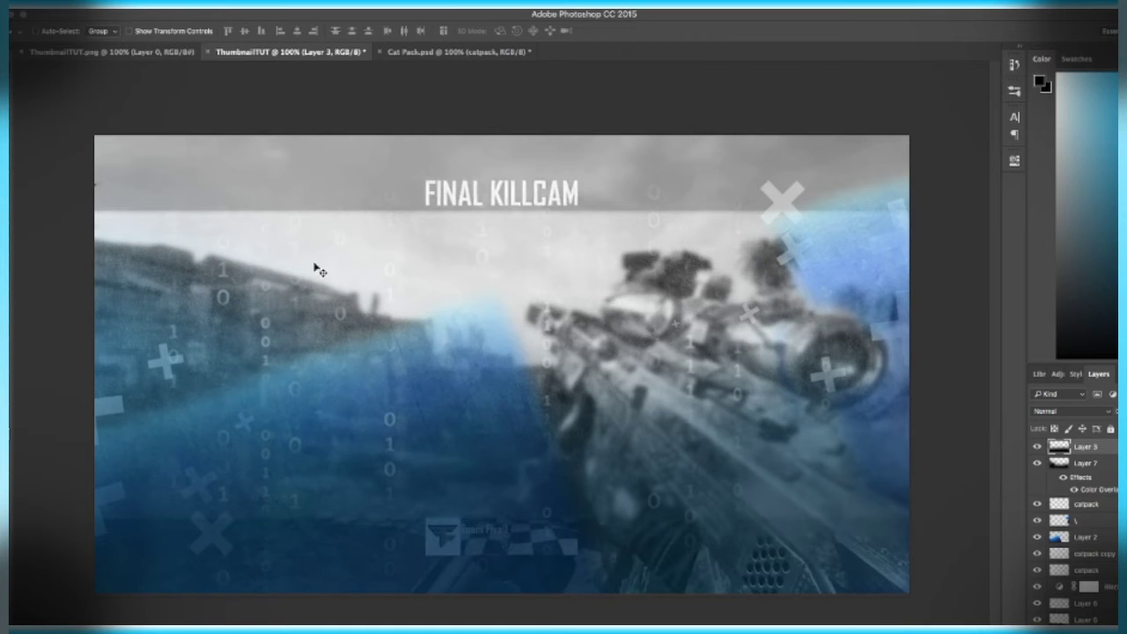
left_click(5, 182)
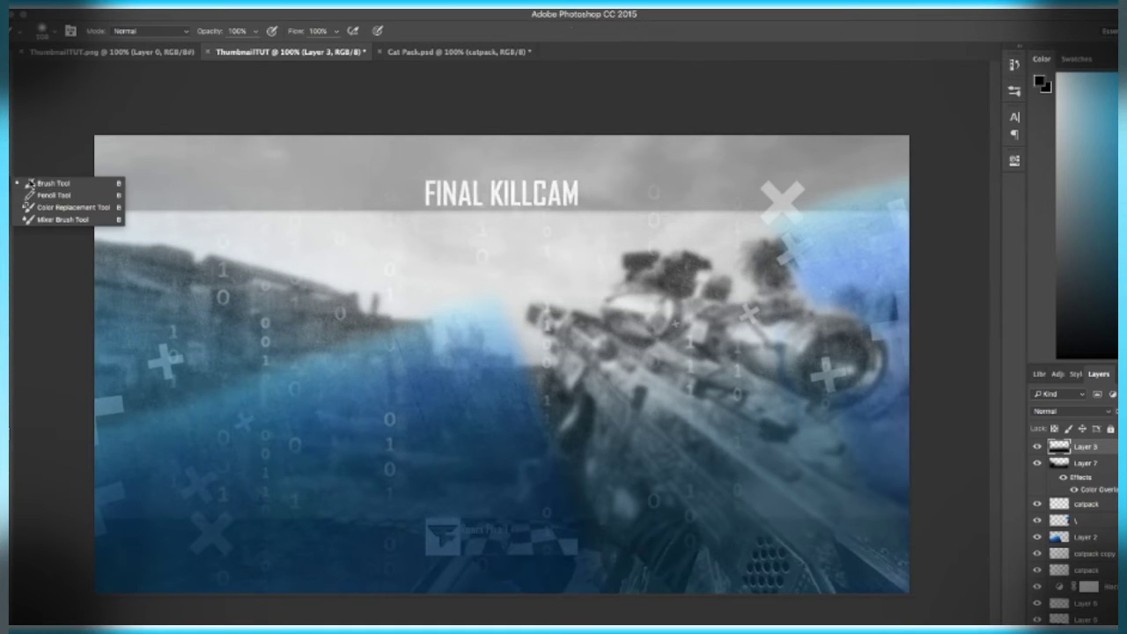
left_click(44, 183)
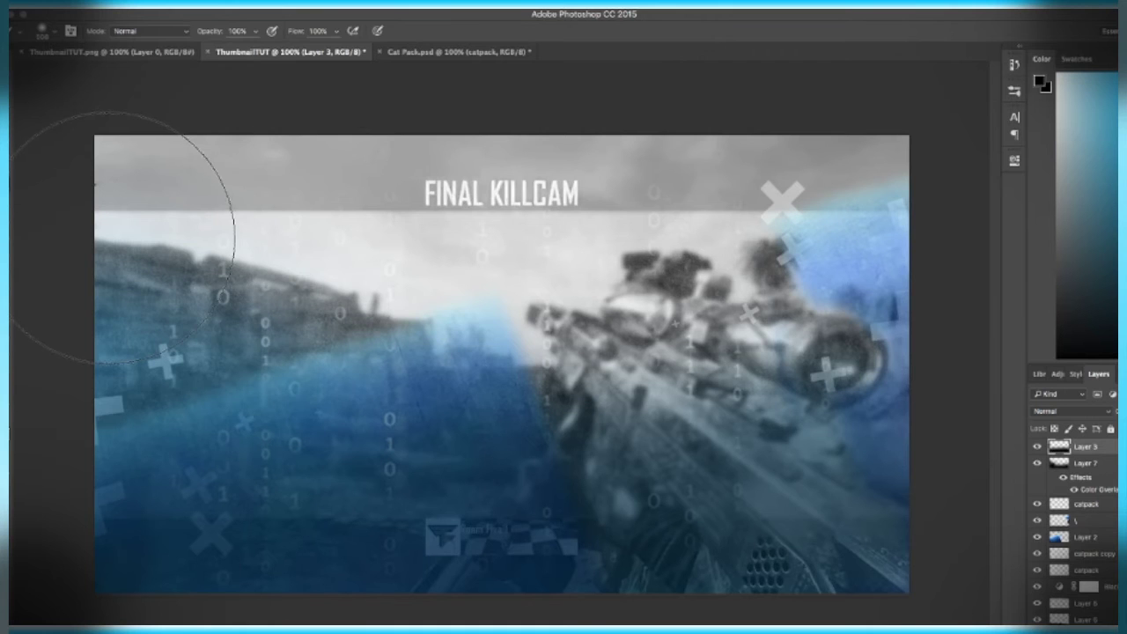
mouse_move(110, 238)
left_mouse_down()
mouse_move(780, 214)
mouse_move(996, 222)
left_mouse_up()
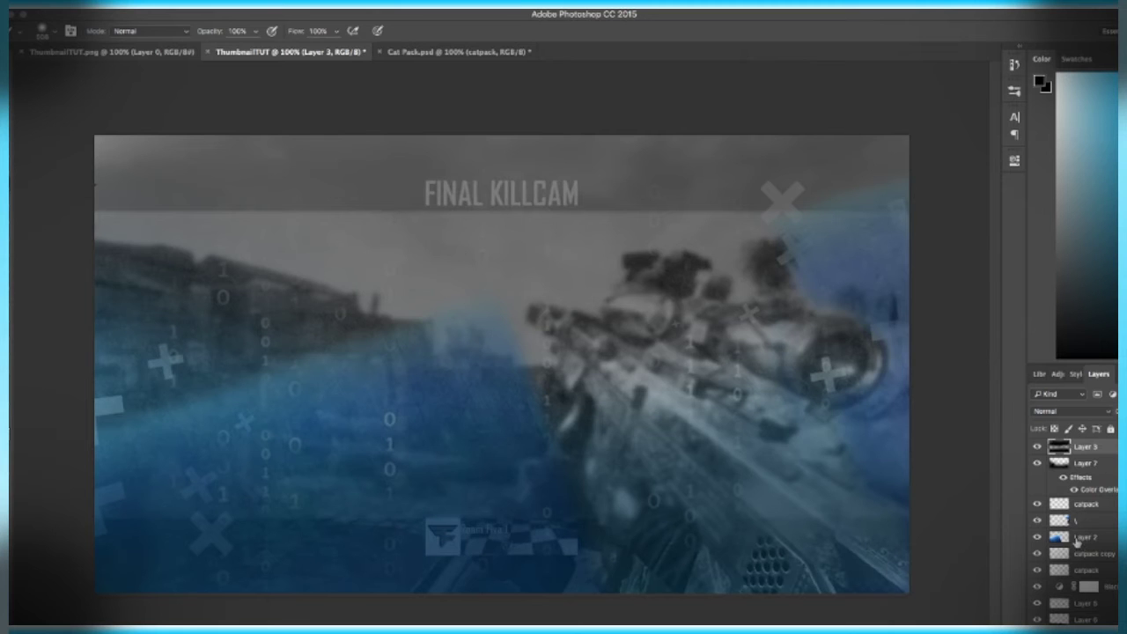
Brush soft black over the left side of the blue overlay on Layer 2, undoing the strokes that spill into the sky.
left_click(1076, 541)
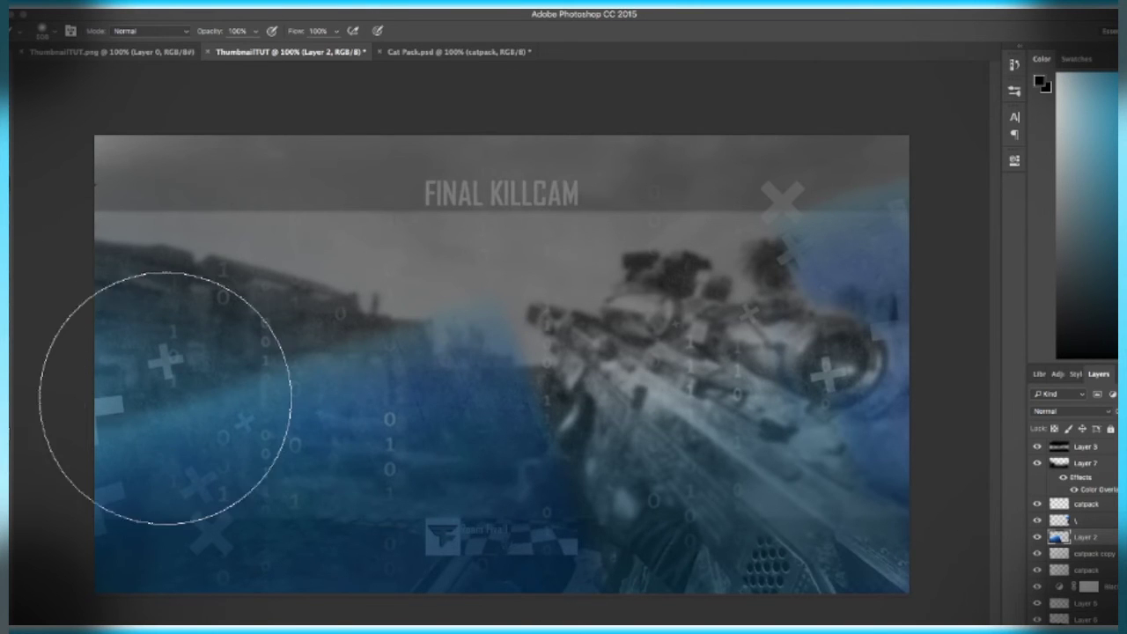
mouse_move(164, 378)
left_mouse_down()
mouse_move(214, 382)
mouse_move(333, 336)
mouse_move(364, 221)
mouse_move(403, 258)
mouse_move(378, 244)
mouse_move(558, 227)
mouse_move(529, 277)
mouse_move(534, 294)
left_mouse_up()
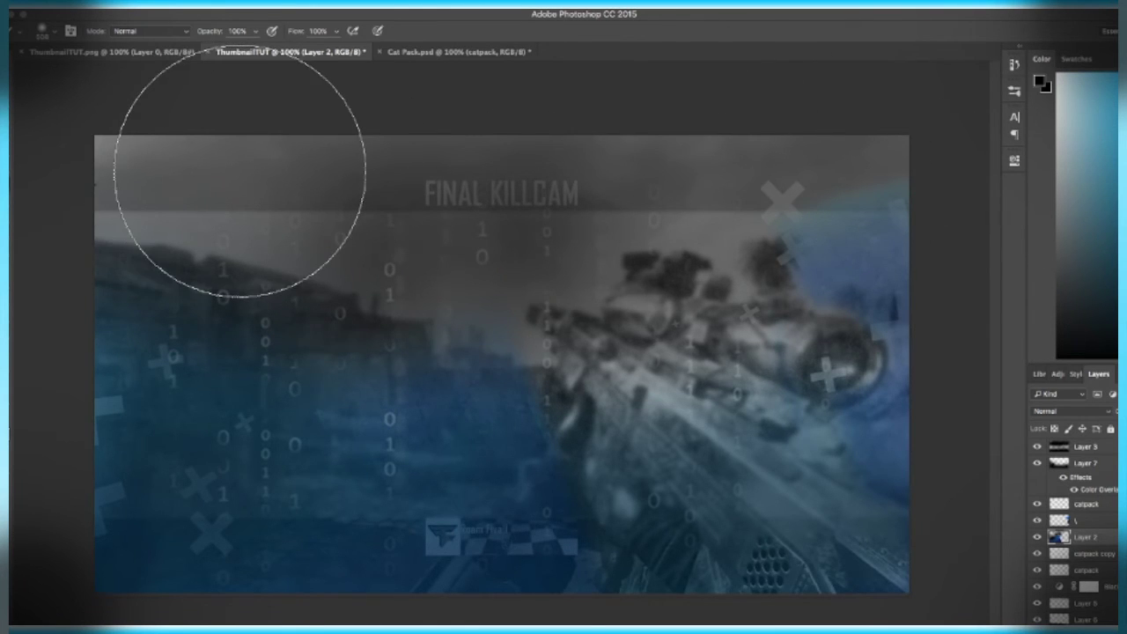
key("ctrl+z")
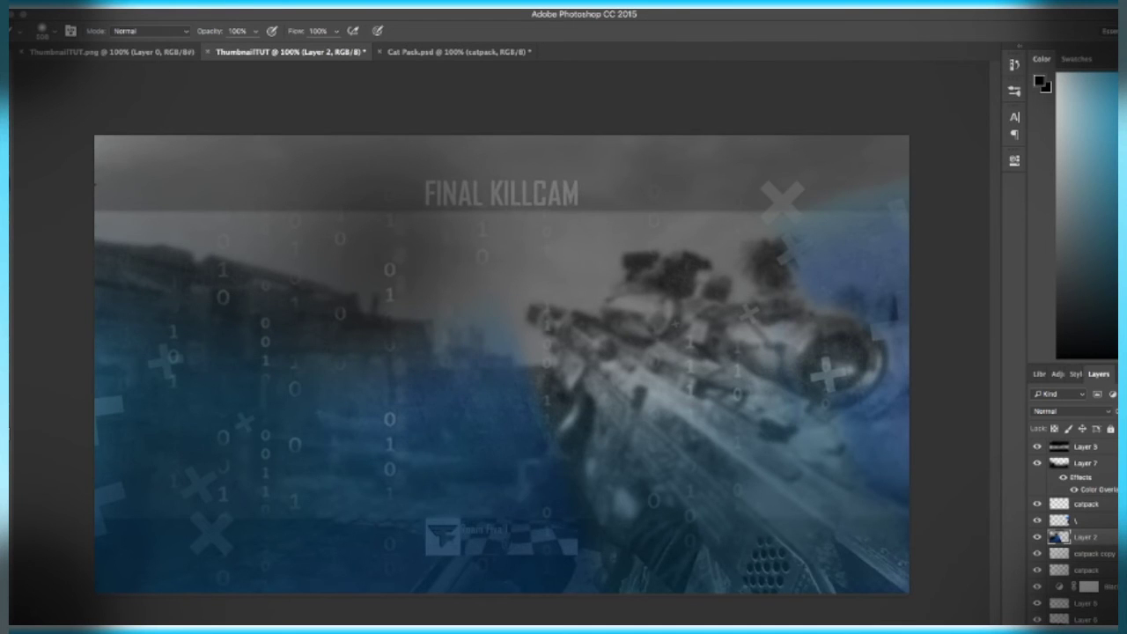
left_click(95, 2)
left_click(266, 185)
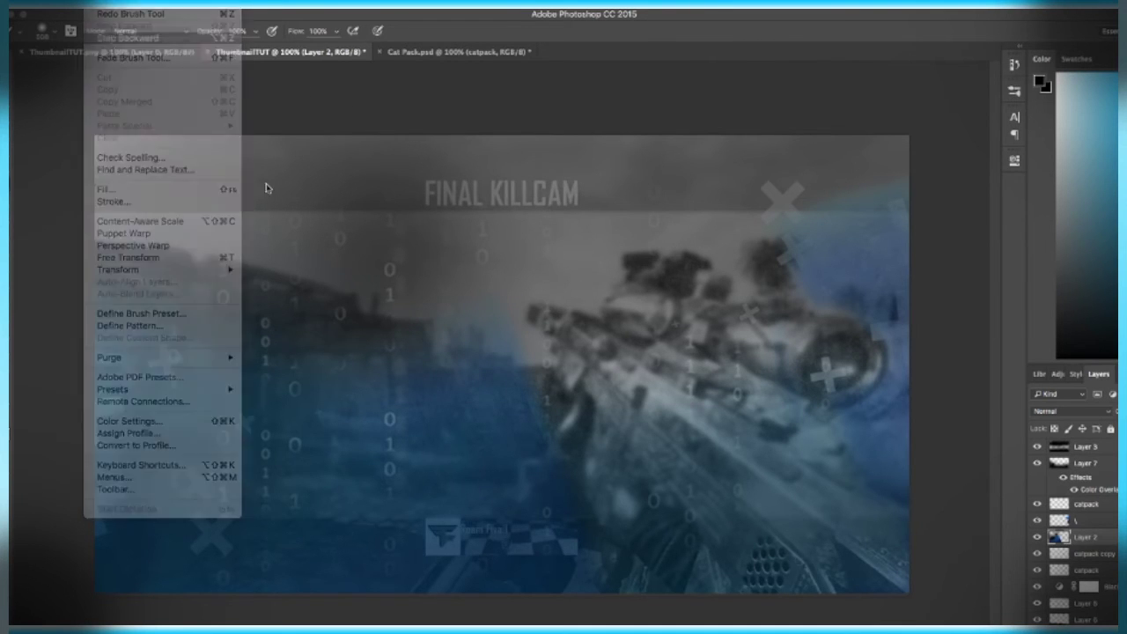
left_click_drag(432, 323, 460, 259)
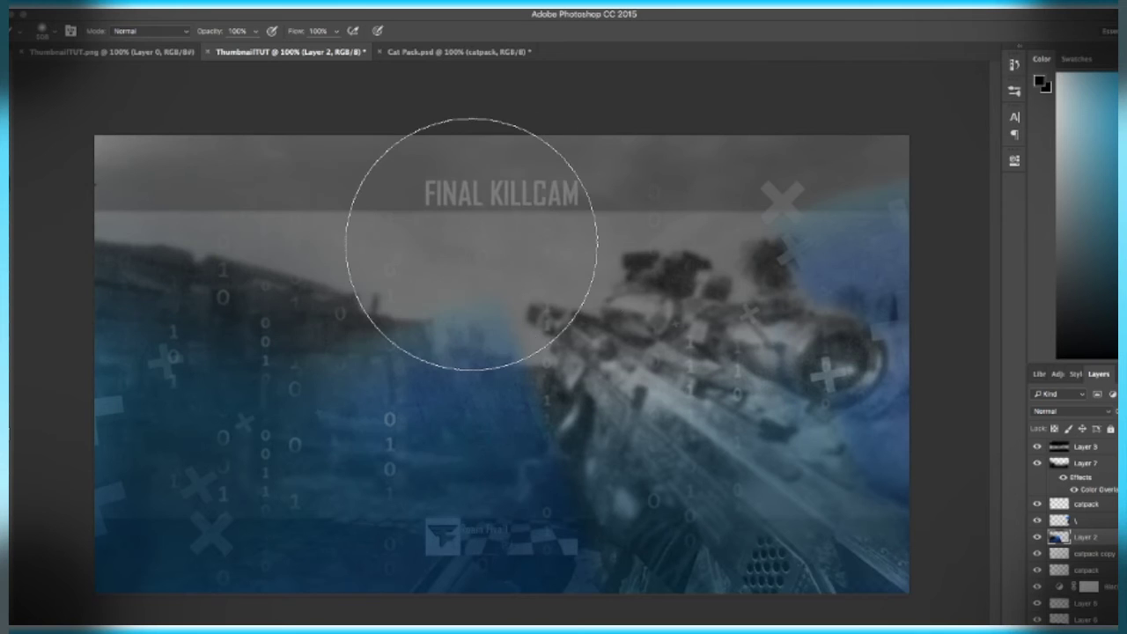
key("ctrl+alt+z")
key("ctrl+alt+z")
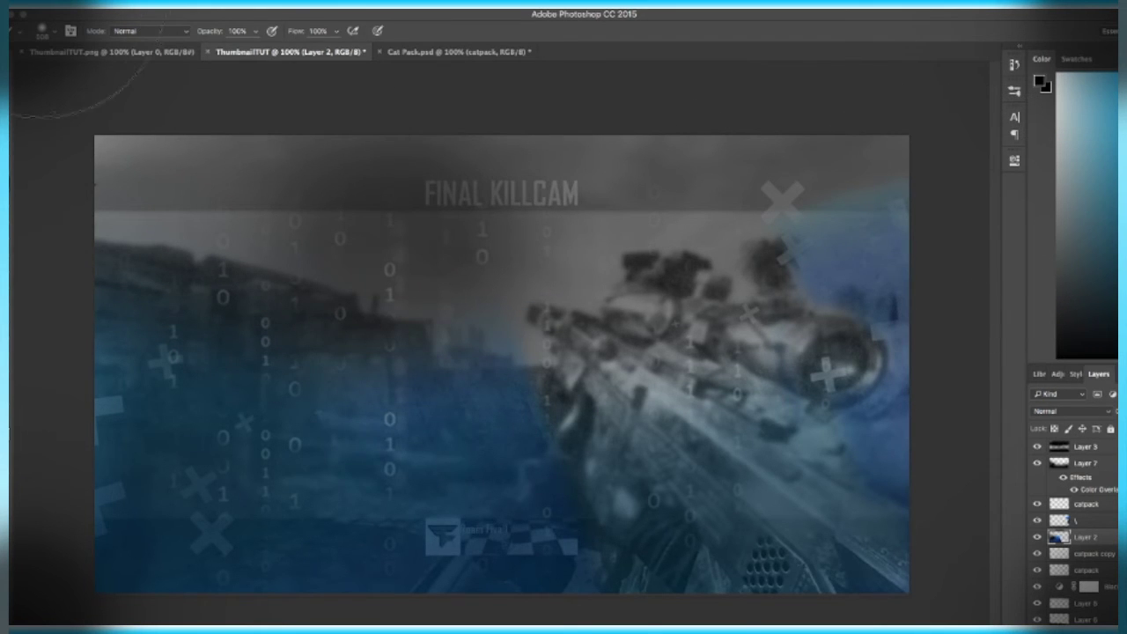
left_click(44, 18)
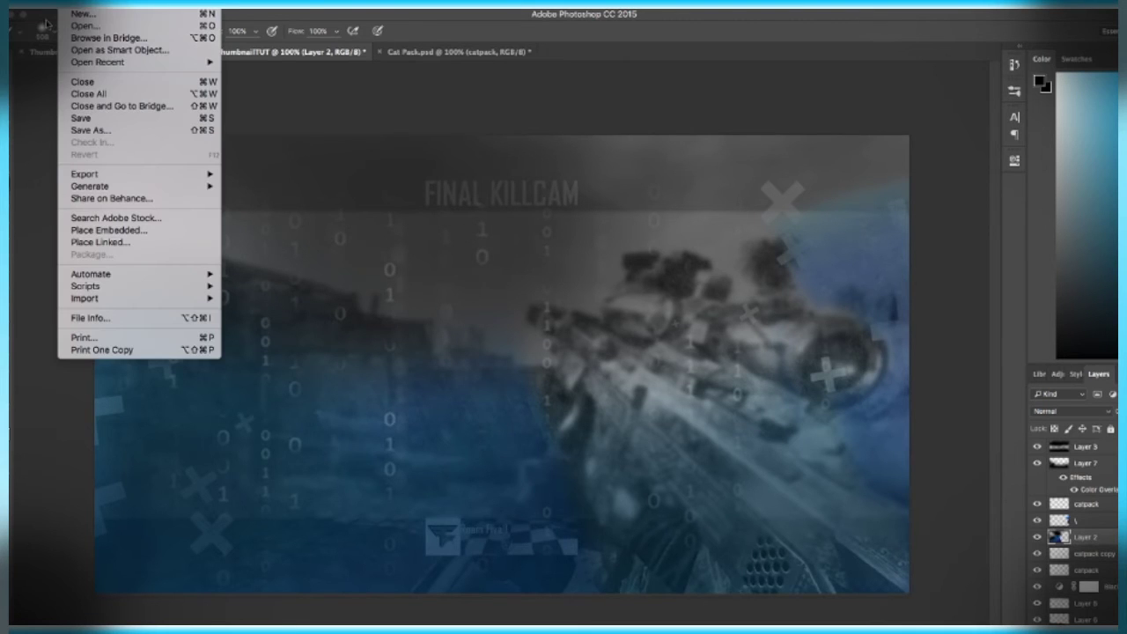
mouse_move(98, 3)
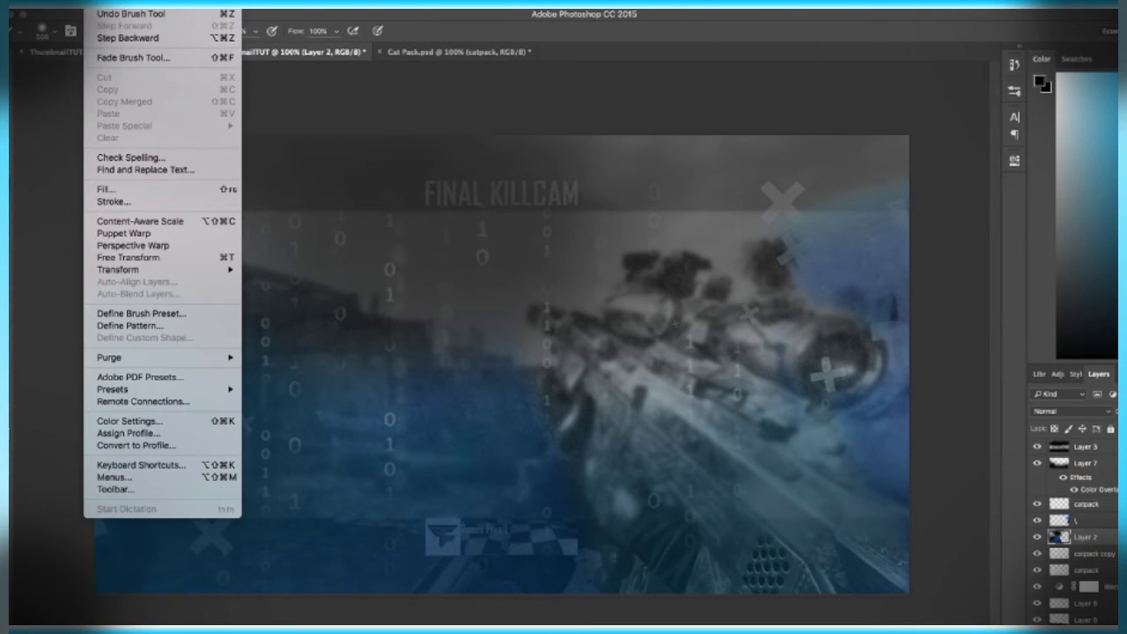
left_click(114, 38)
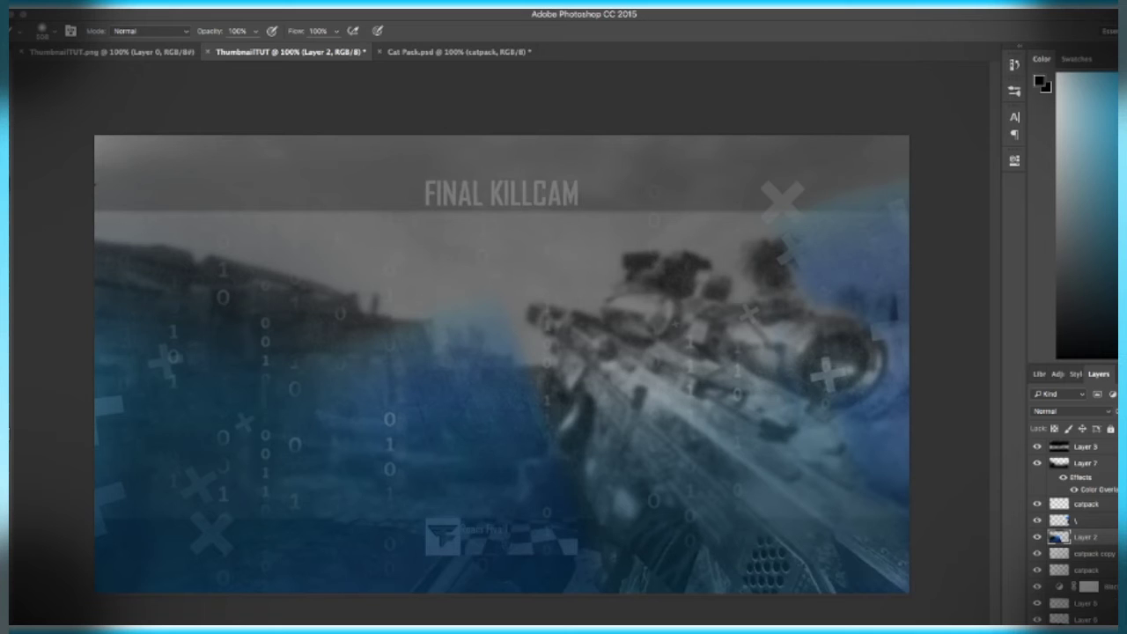
Create a new layer above Layer 2, brush soft black spots at its upper right and centre, and make it semi-transparent.
key("ctrl+shift+alt+n")
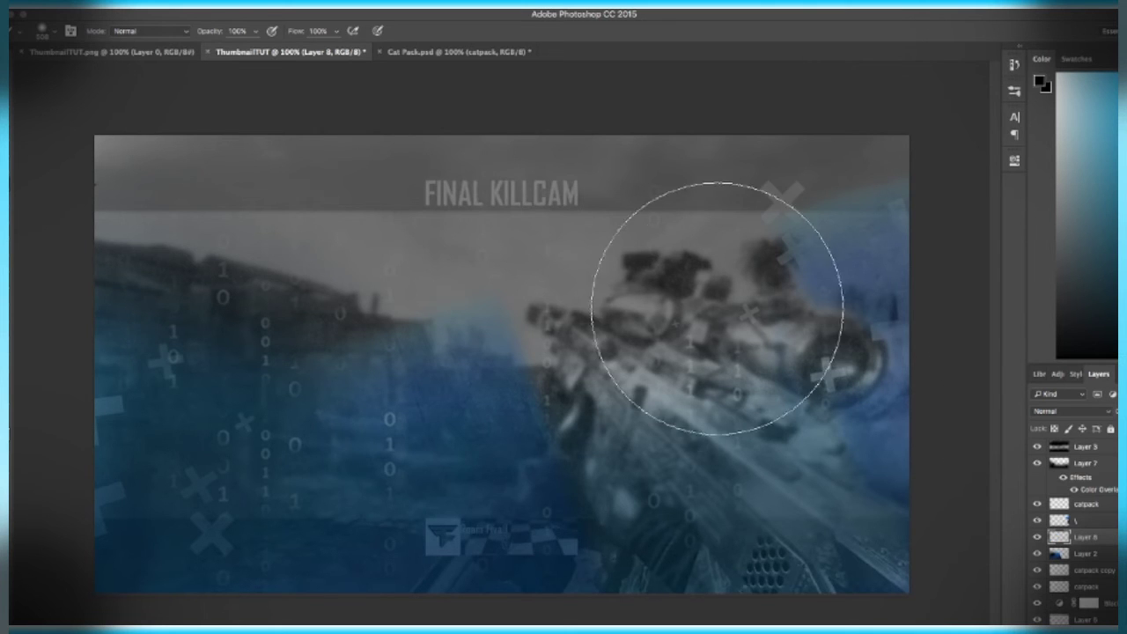
left_click(807, 188)
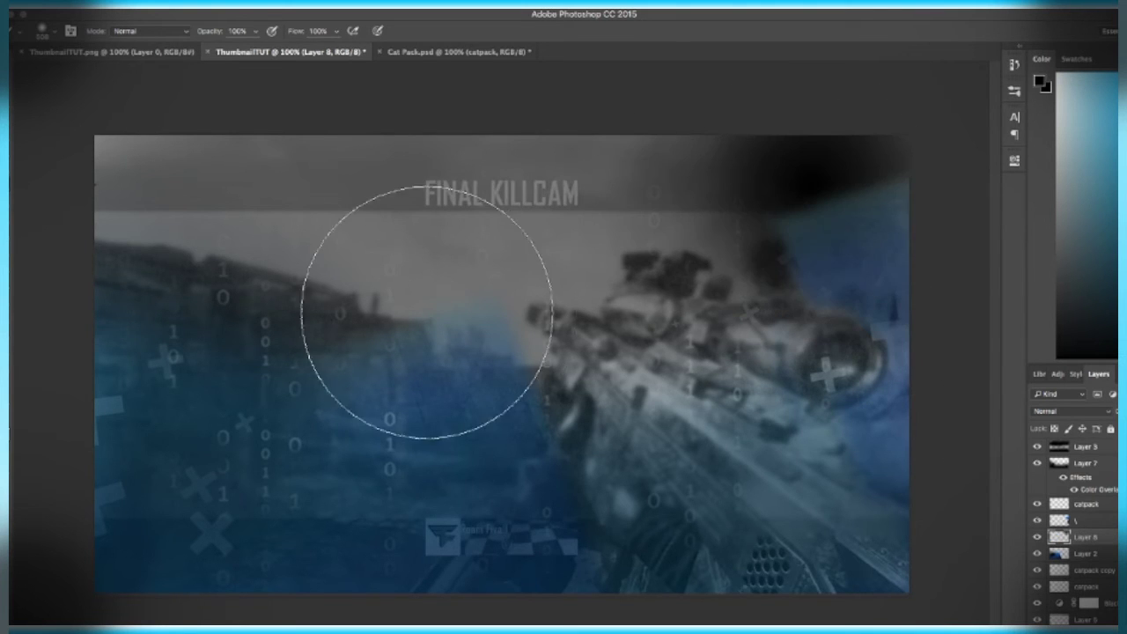
left_click(447, 317)
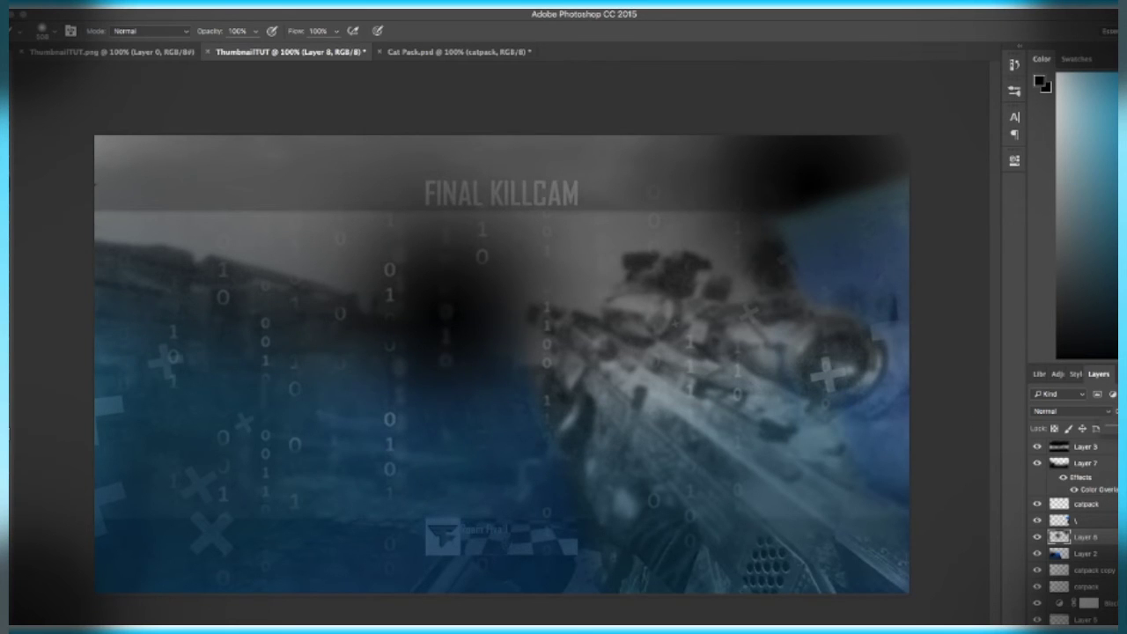
left_click(1072, 411)
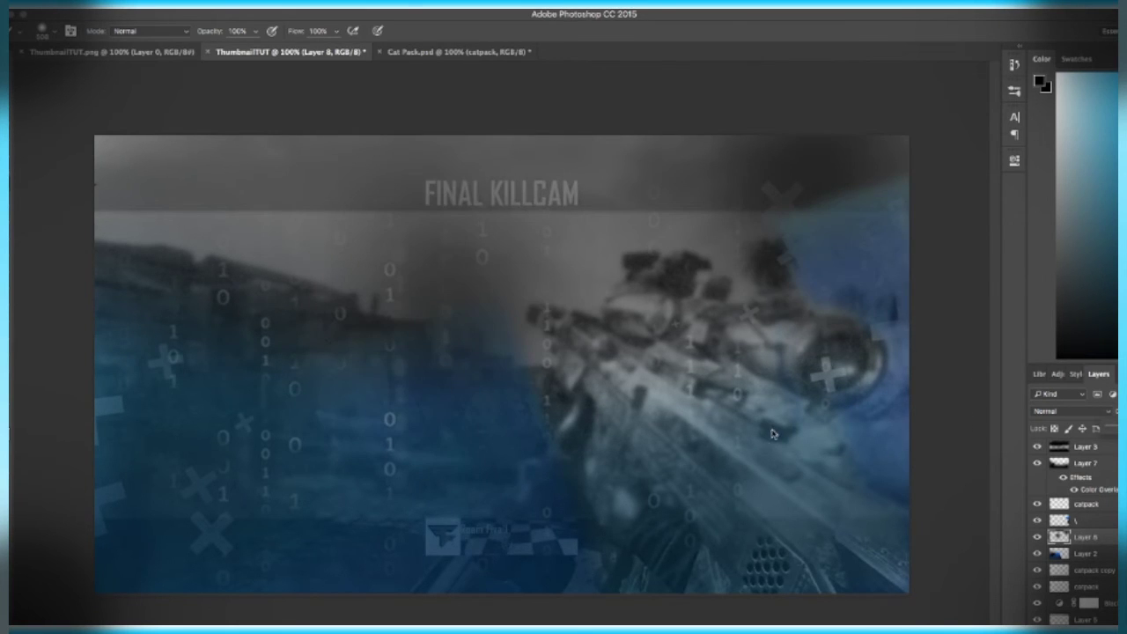
Add more soft black spots to Layer 8 over the left skyline and around the sniper scope.
left_click(339, 304)
left_click(359, 279)
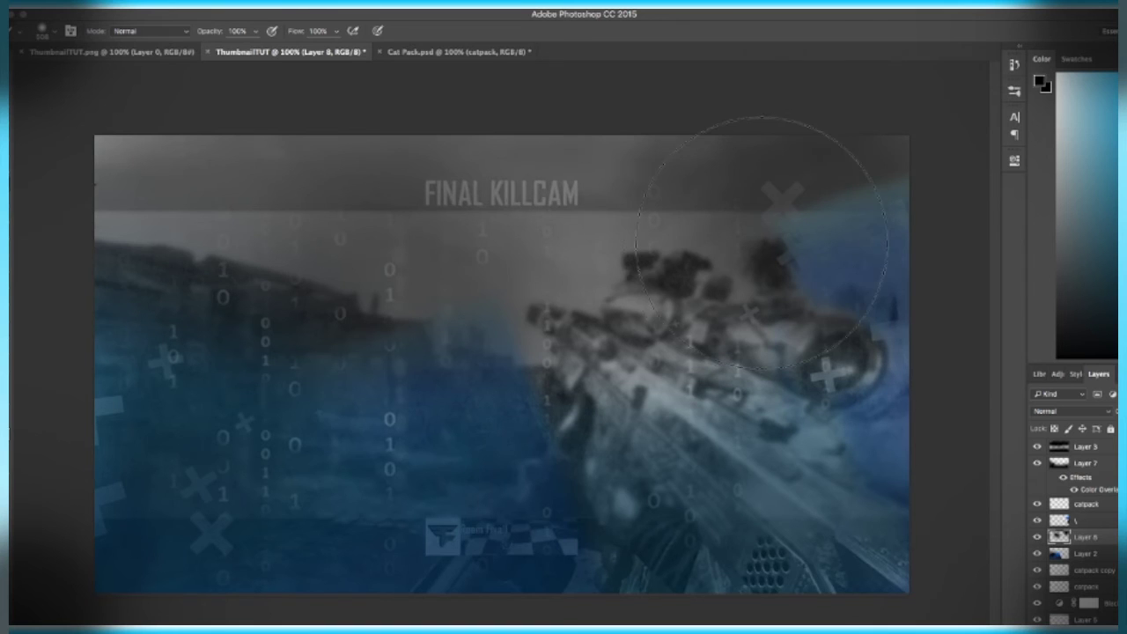
left_click(762, 242)
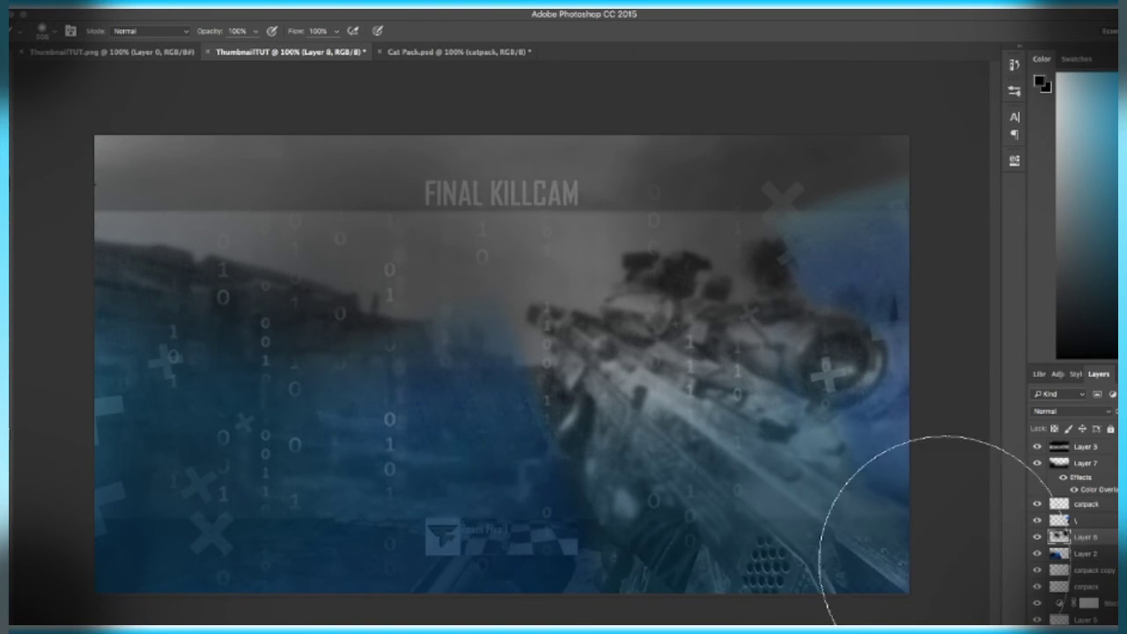
Scale Layer 4 copy down to about 94.7% and shift it slightly to the right.
scroll(1092, 590, "down", 3)
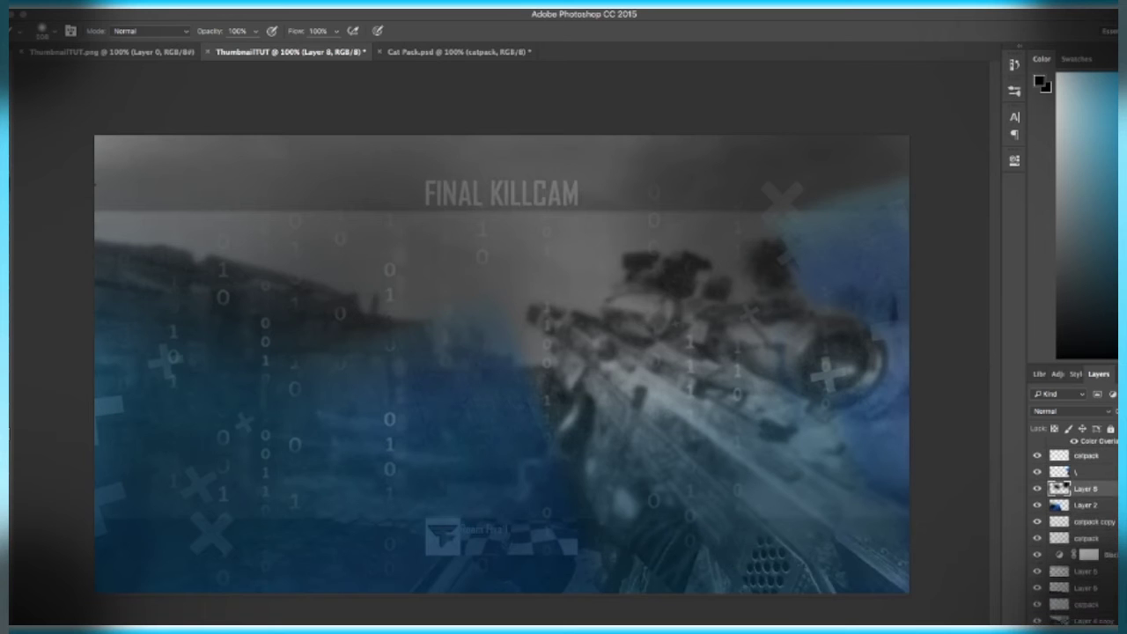
left_click(1094, 621)
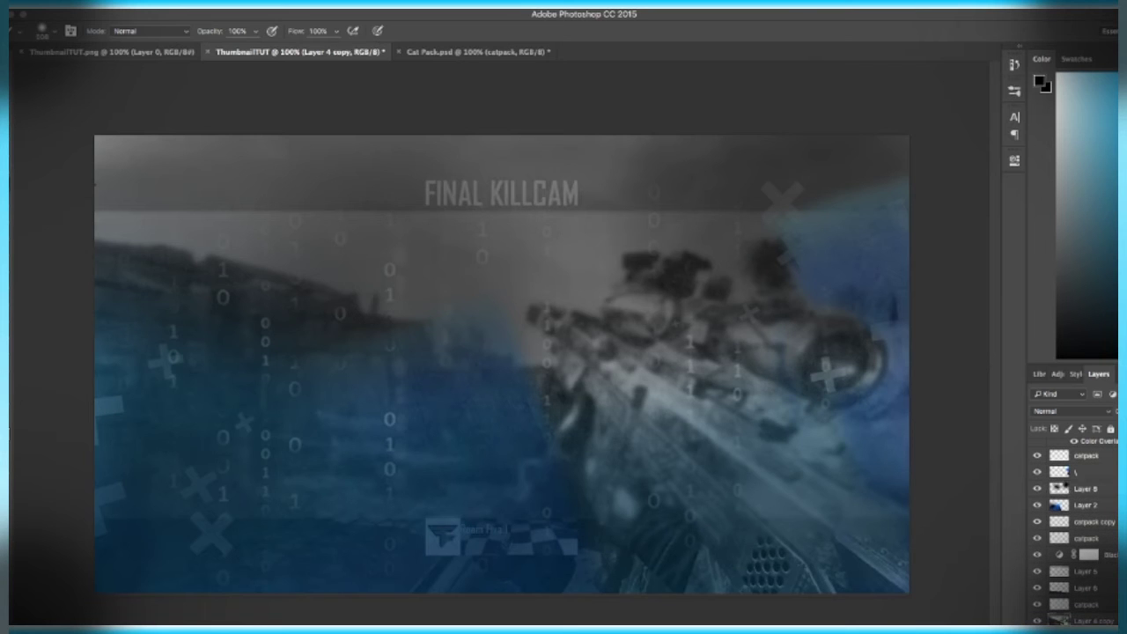
key("ctrl+t")
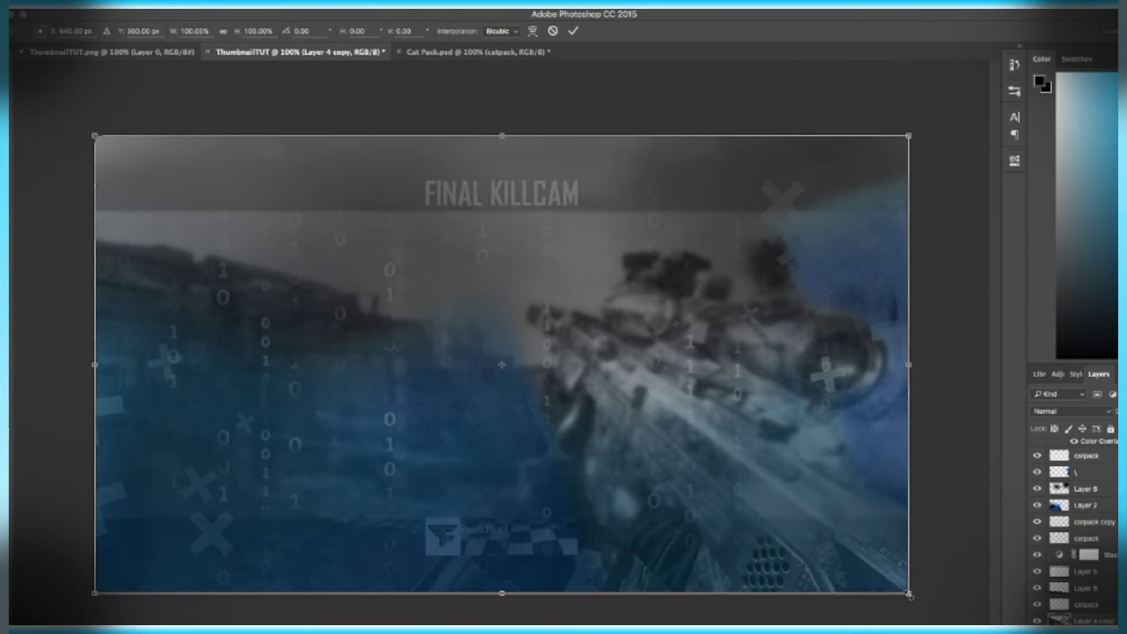
left_click_drag(885, 571, 870, 560)
left_click_drag(733, 522, 767, 530)
key("Return")
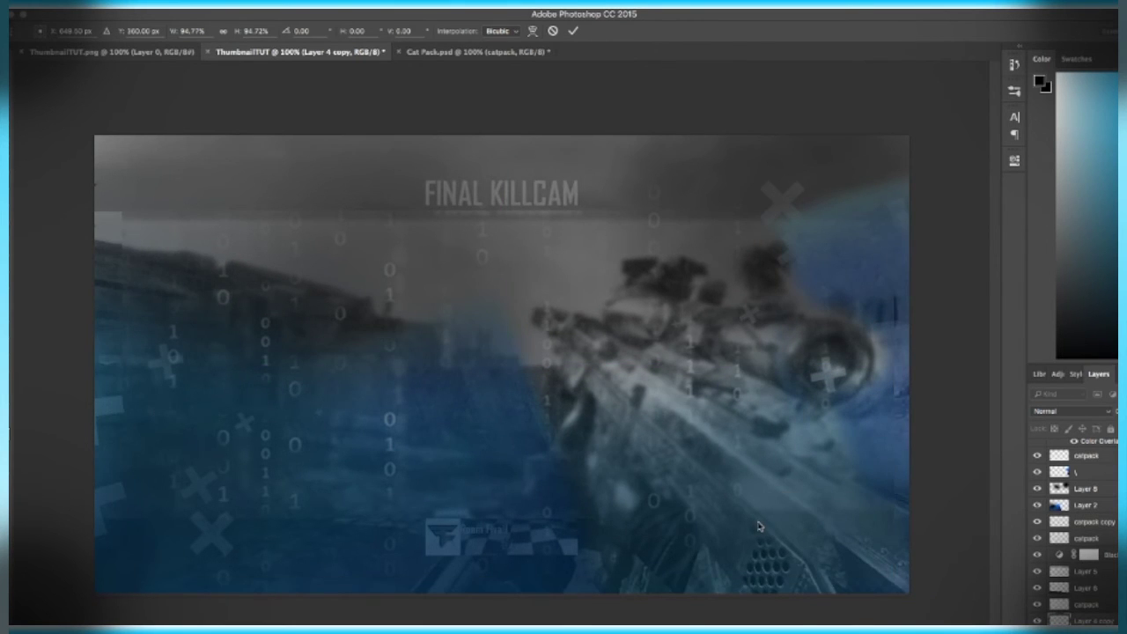
key("b")
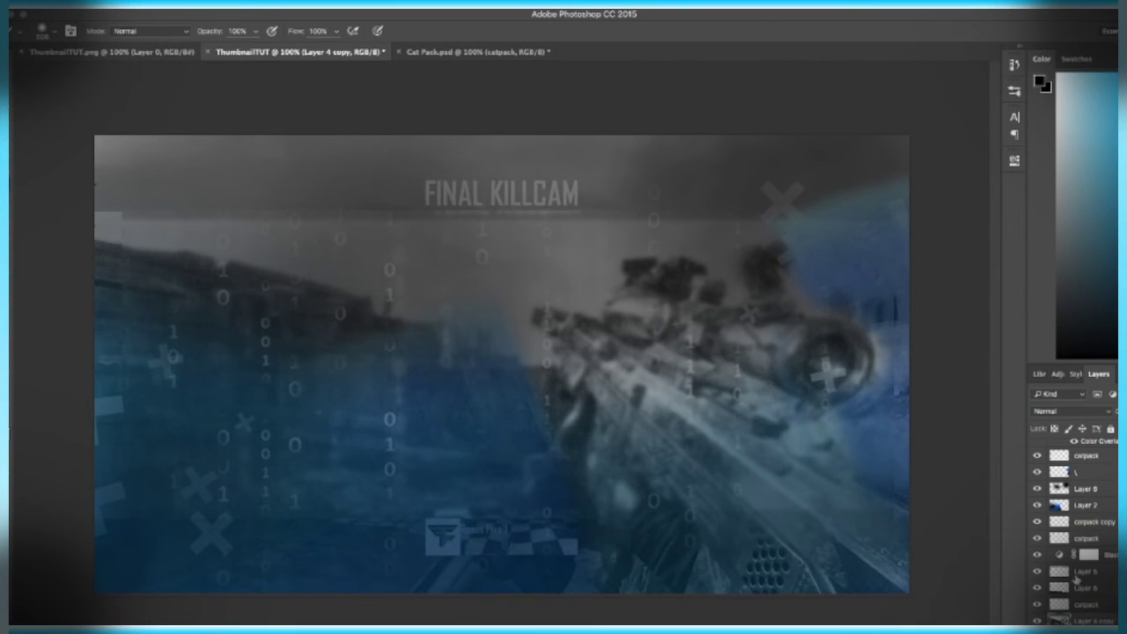
Centre the scaled Layer 4 copy horizontally and vertically on the canvas.
key("ctrl+t")
mouse_move(552, 384)
left_mouse_down()
mouse_move(569, 390)
mouse_move(561, 382)
left_mouse_up()
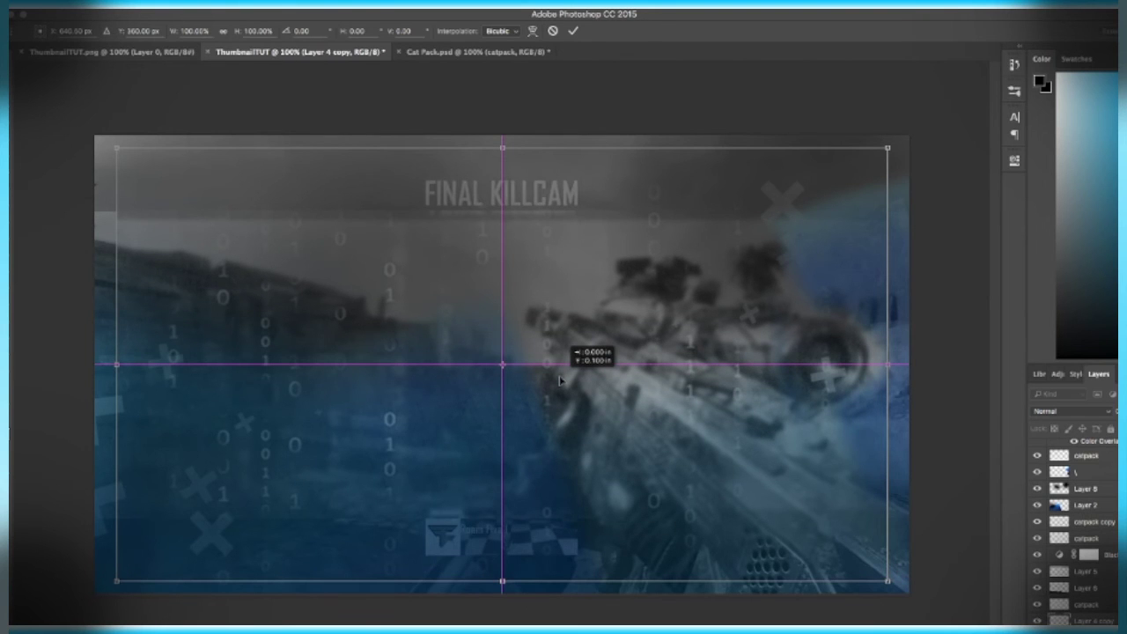
left_click_drag(560, 380, 560, 379)
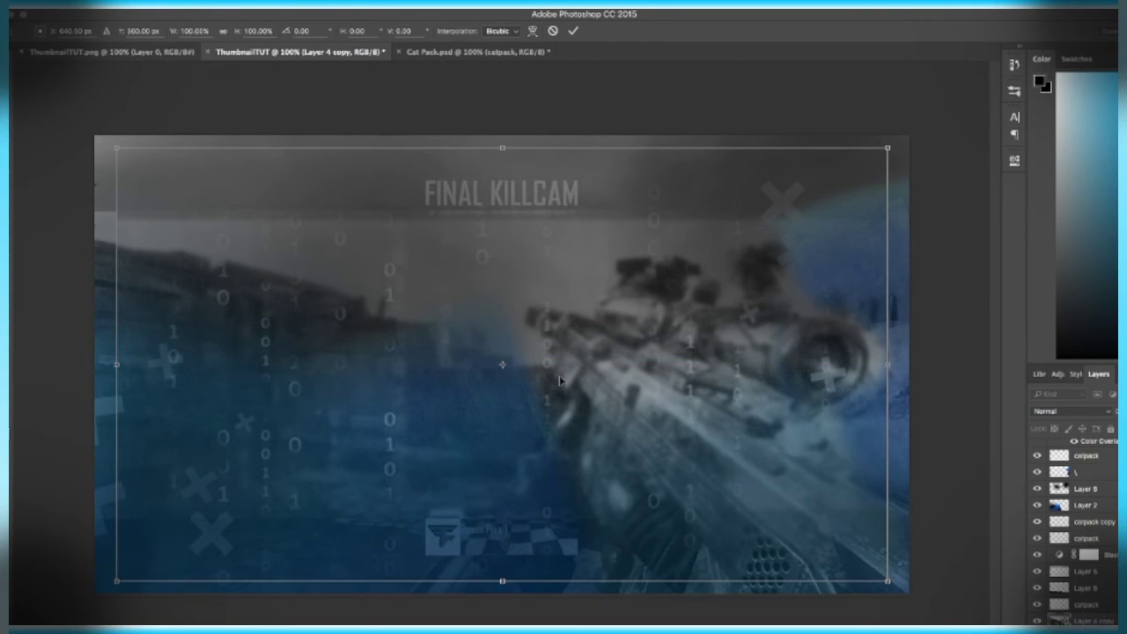
key("Return")
key("b")
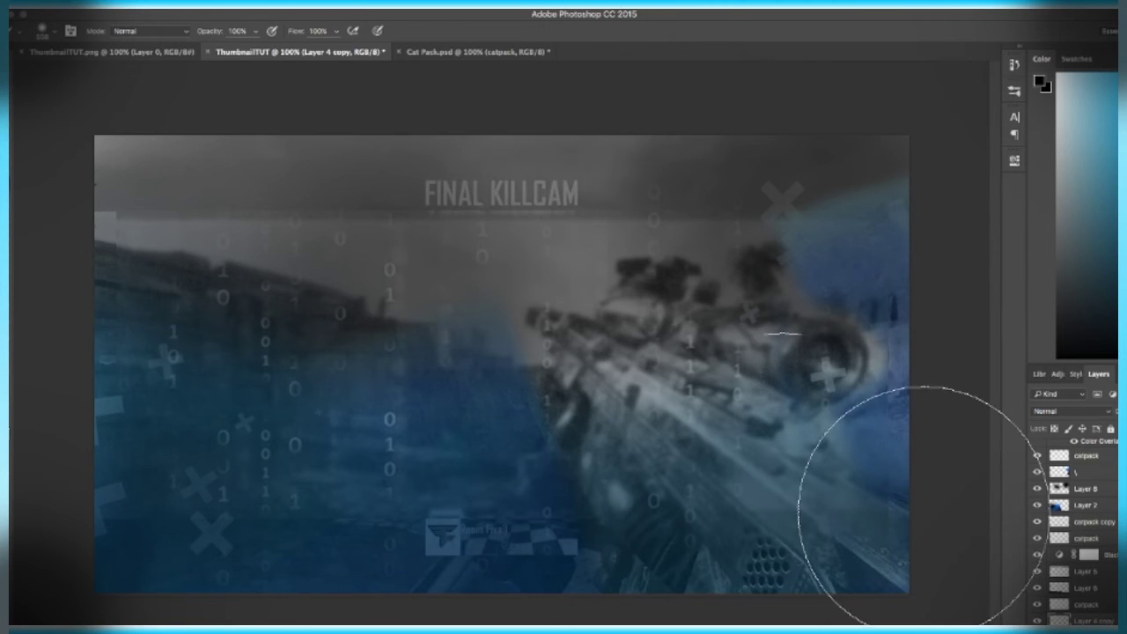
Give Layer 4 copy a Satin effect and a black drop shadow with 100% opacity, 0 px distance, 0% spread and 59 px size.
right_click(1092, 621)
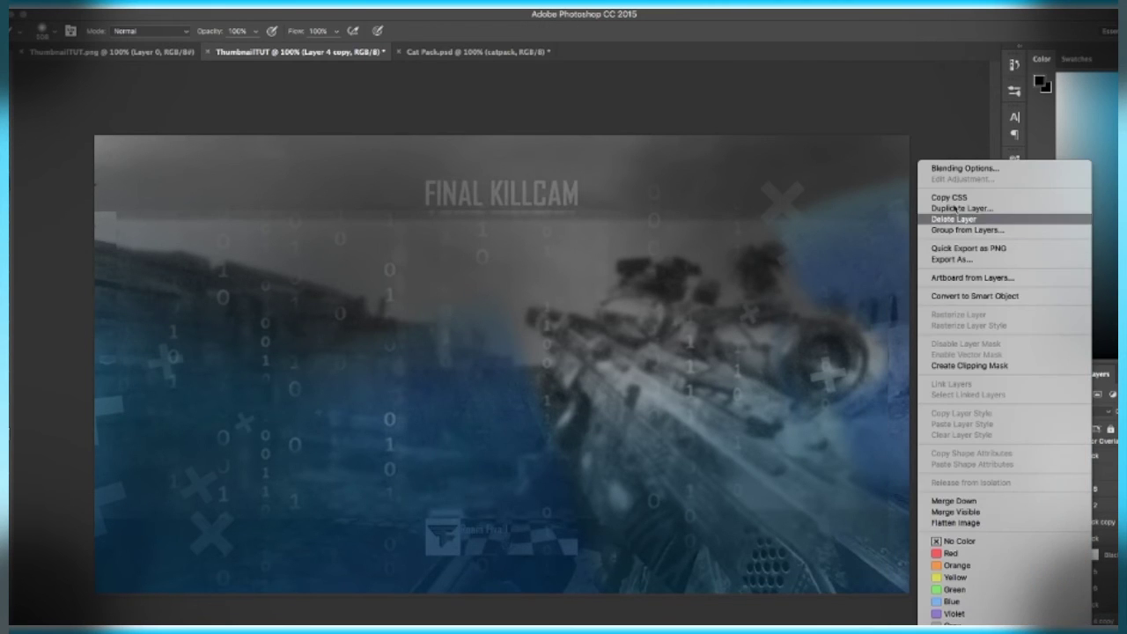
left_click(958, 168)
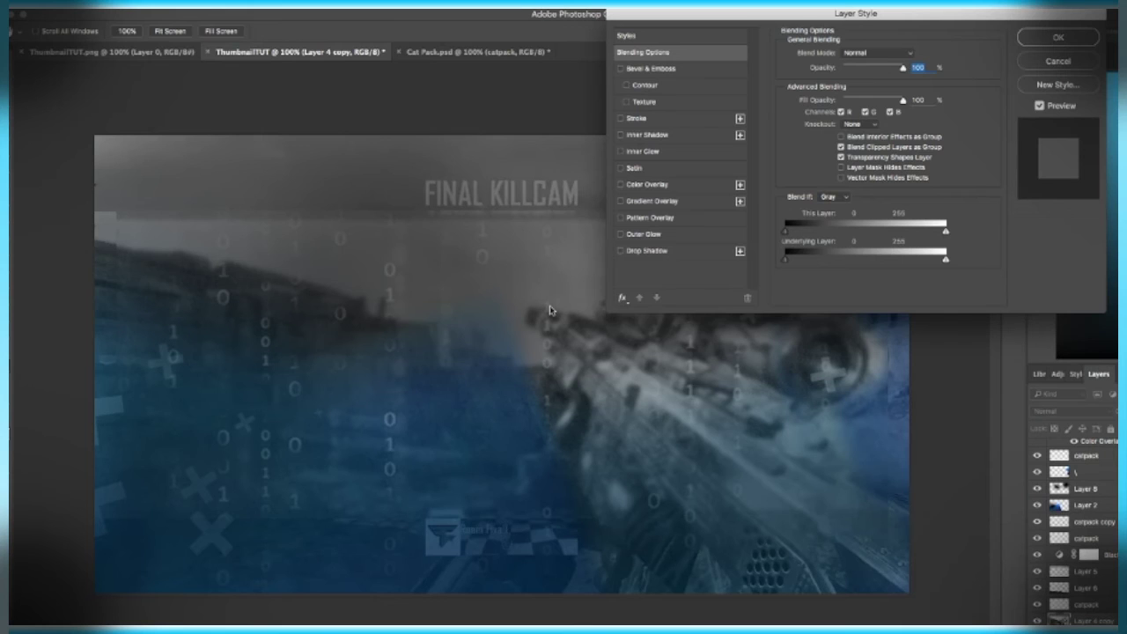
left_click(645, 251)
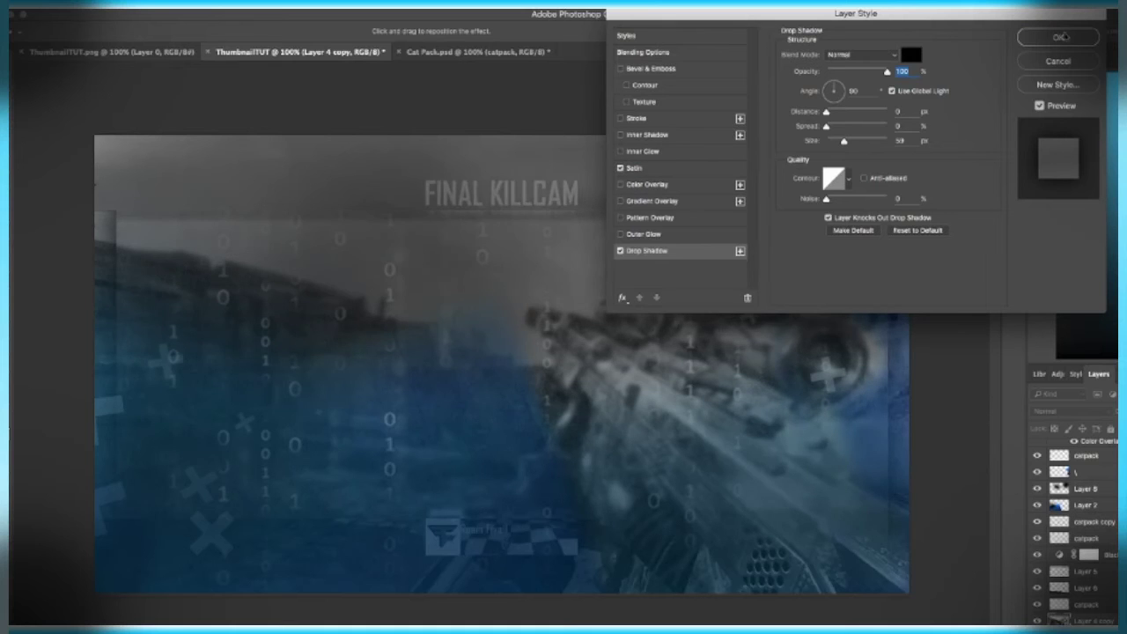
key("Return")
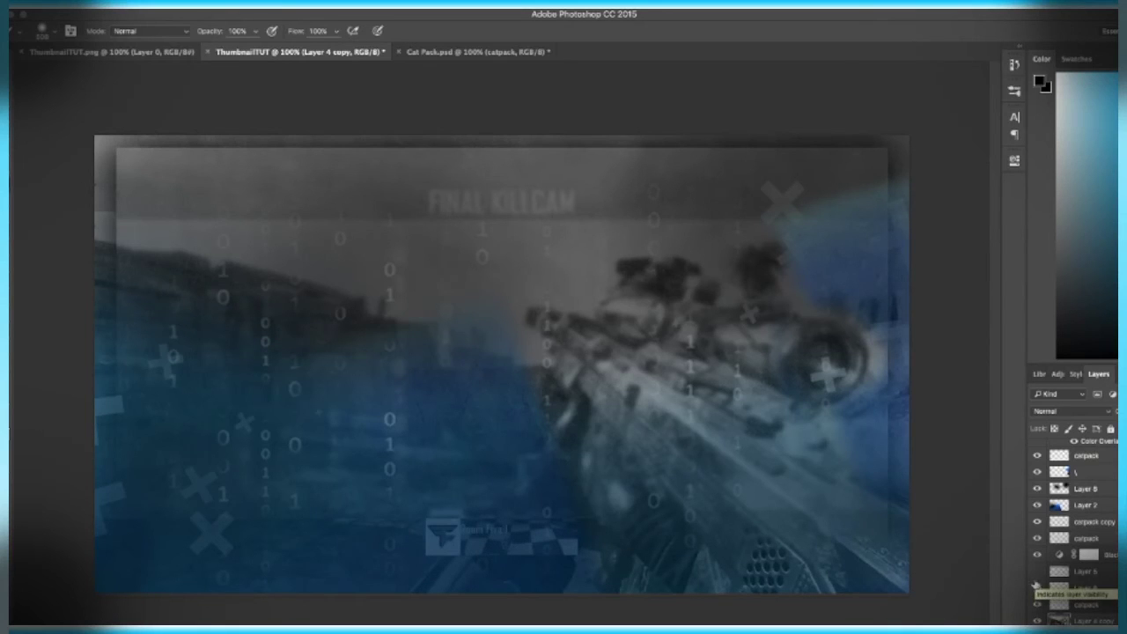
Add a 200 pt black text layer reading THUMBNAIL above Layer 3 and position it across the upper half of the canvas.
left_click(1049, 571)
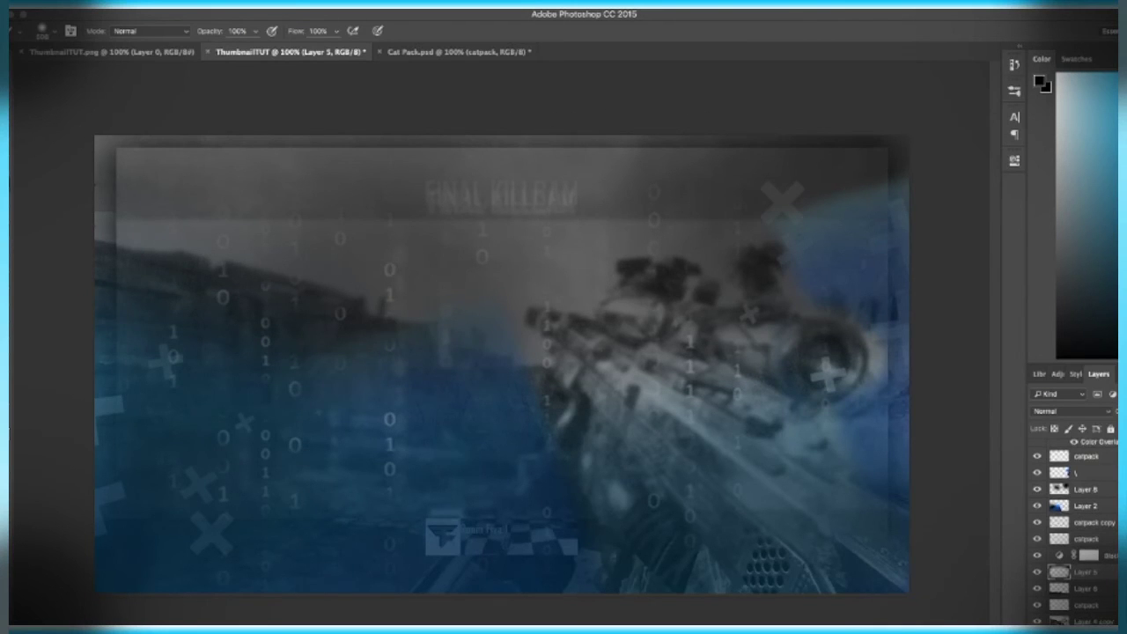
scroll(1074, 528, "up", 2)
left_click(1108, 446)
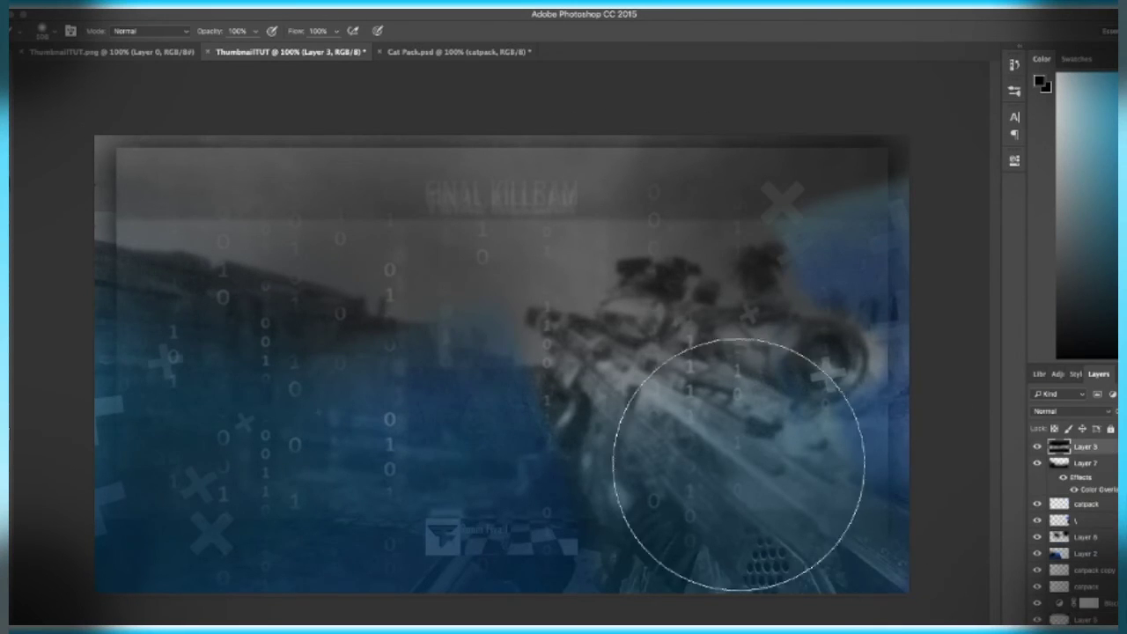
key("t")
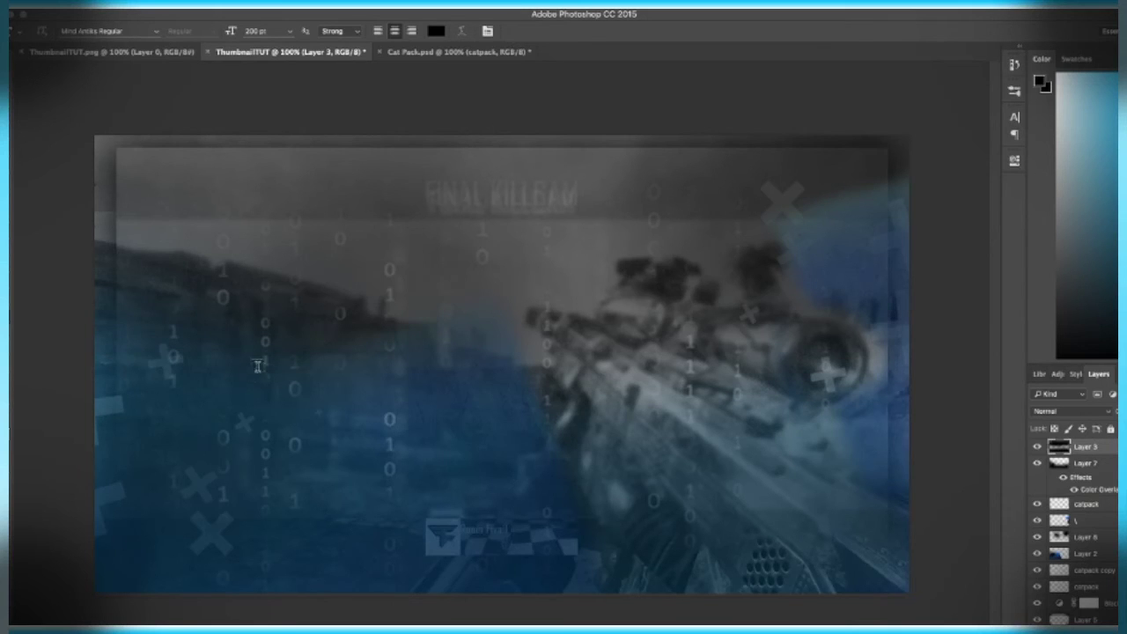
left_click(299, 312)
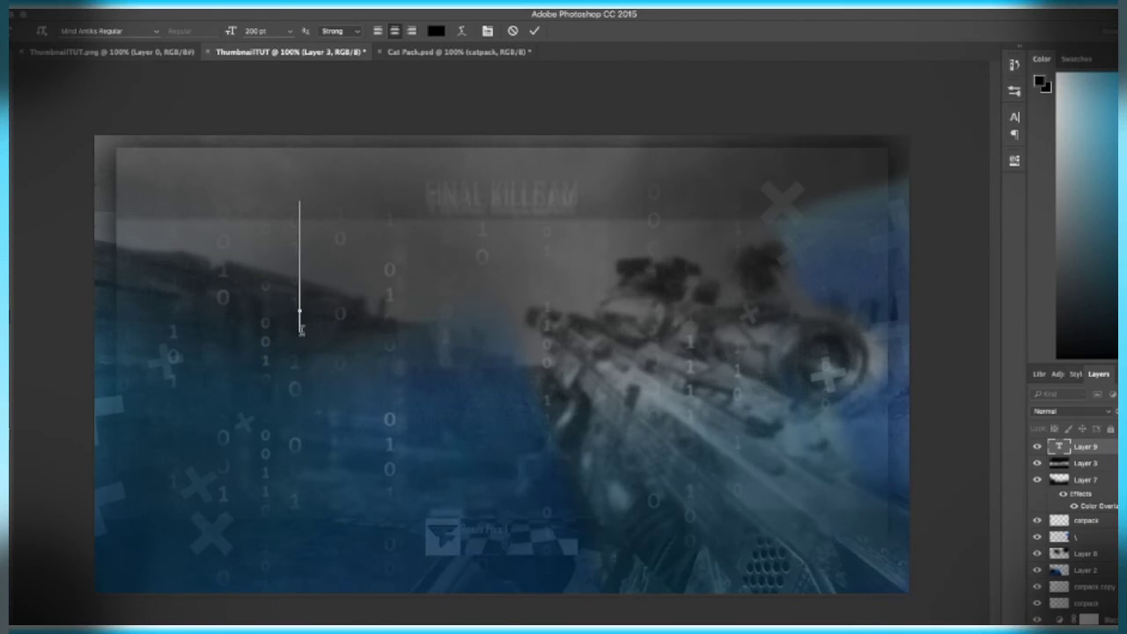
type("THUM")
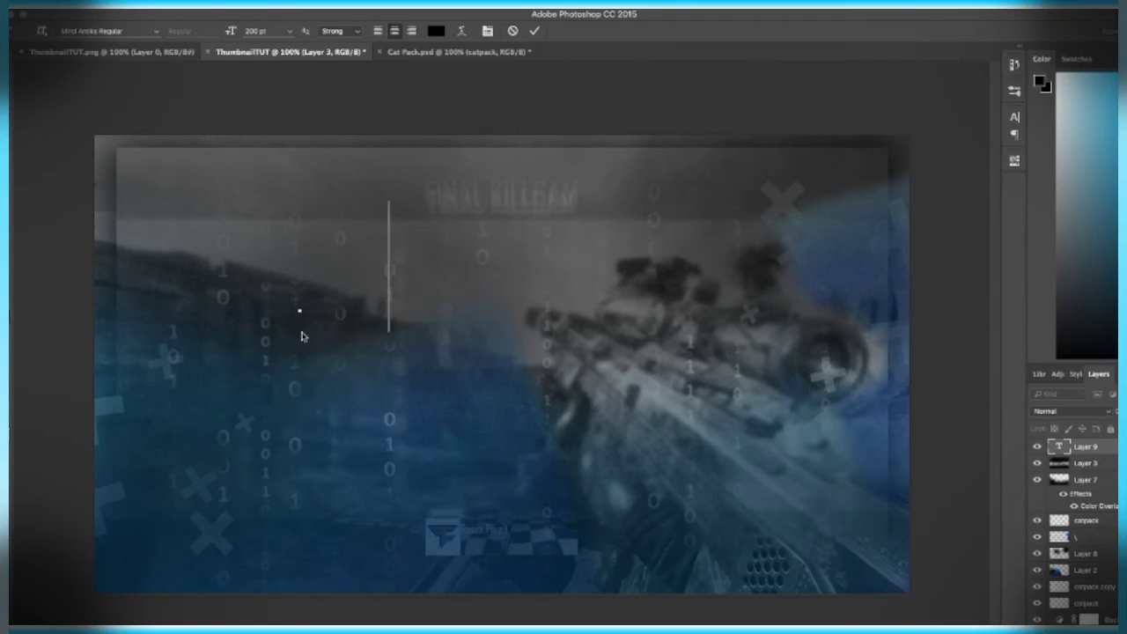
type("BNAIL")
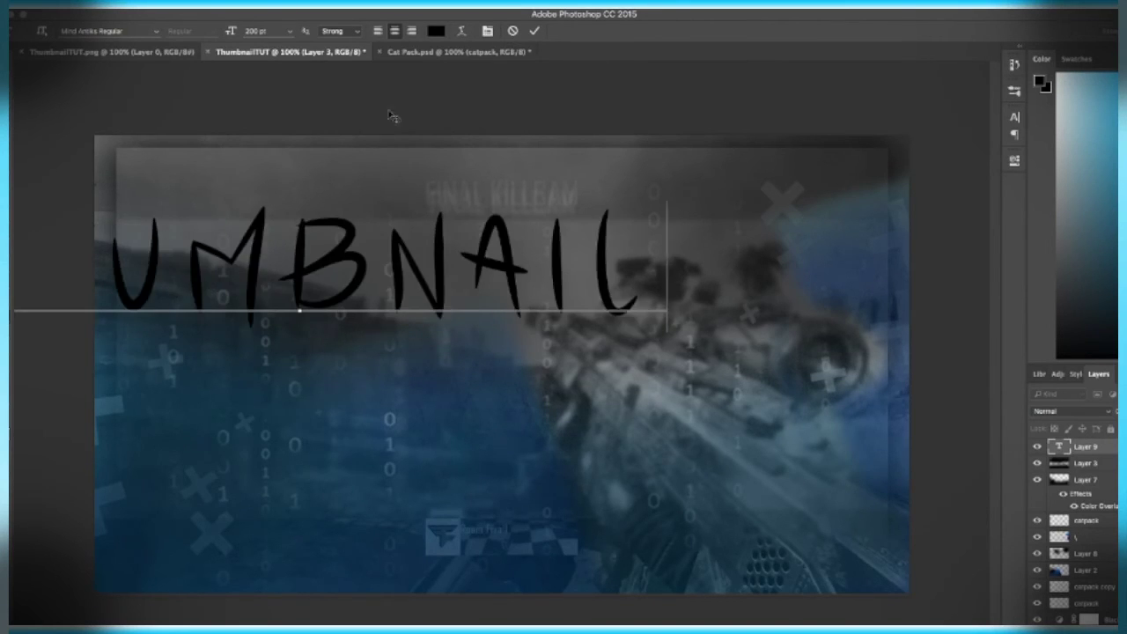
left_click_drag(393, 112, 581, 128)
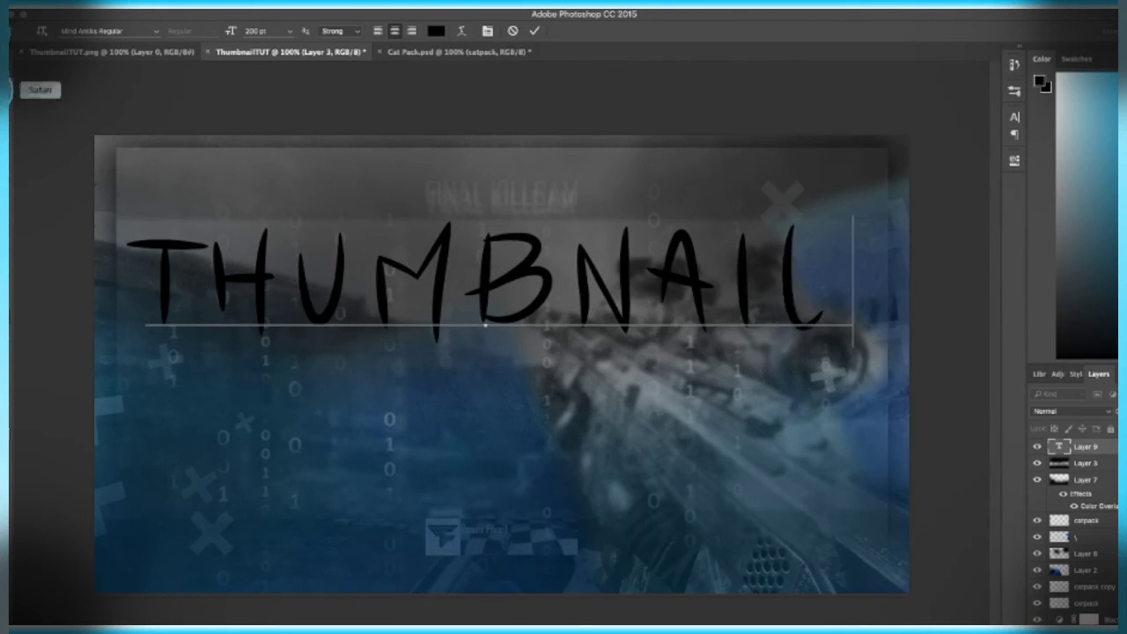
left_click(9, 63)
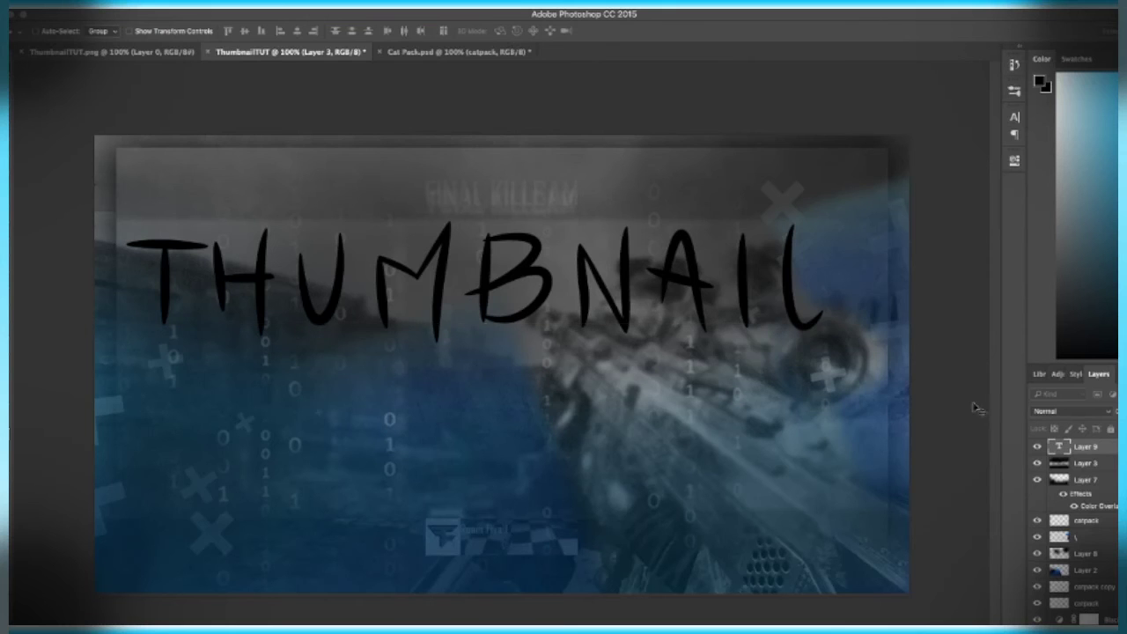
Give the THUMBNAIL text a black drop shadow with 100% opacity and 59 px size, and a white color overlay at 100% opacity.
right_click(1097, 446)
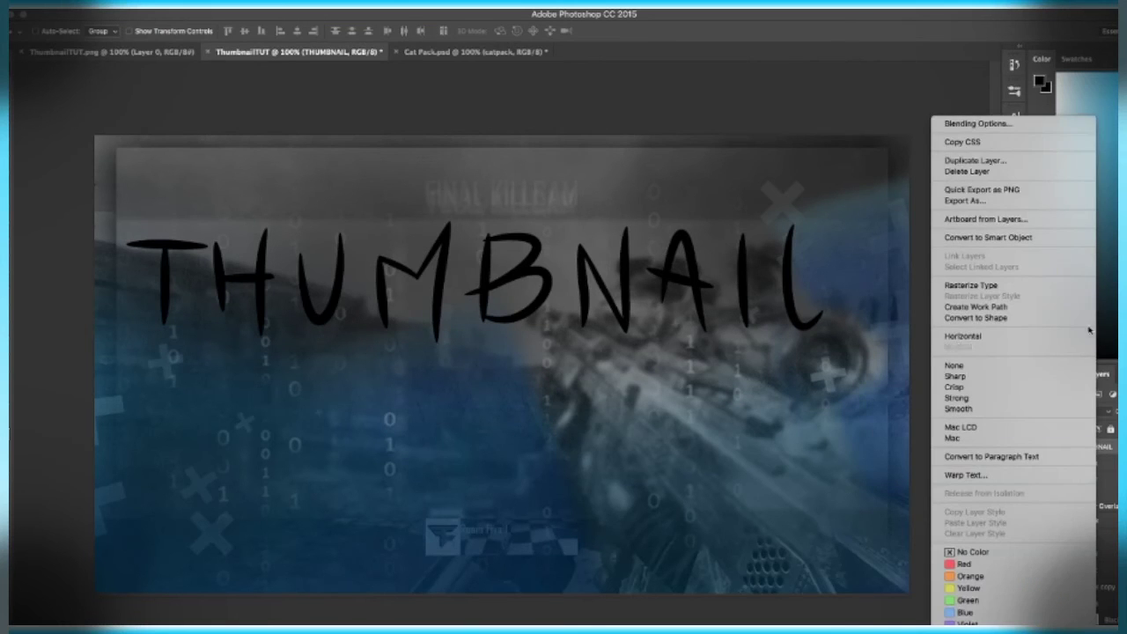
left_click(955, 126)
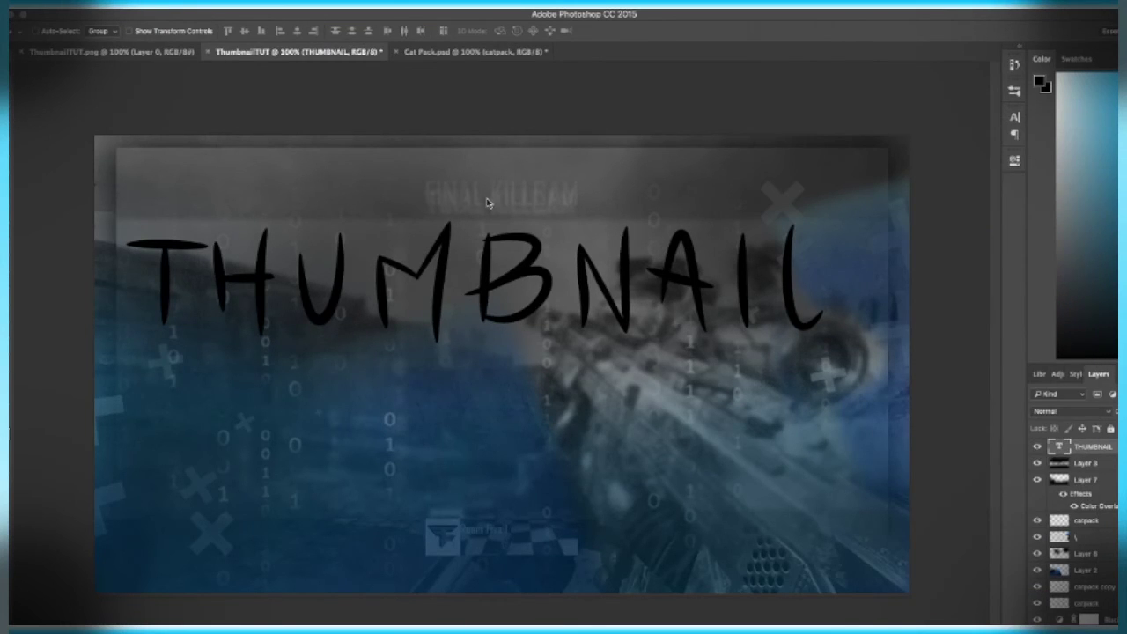
left_click(643, 253)
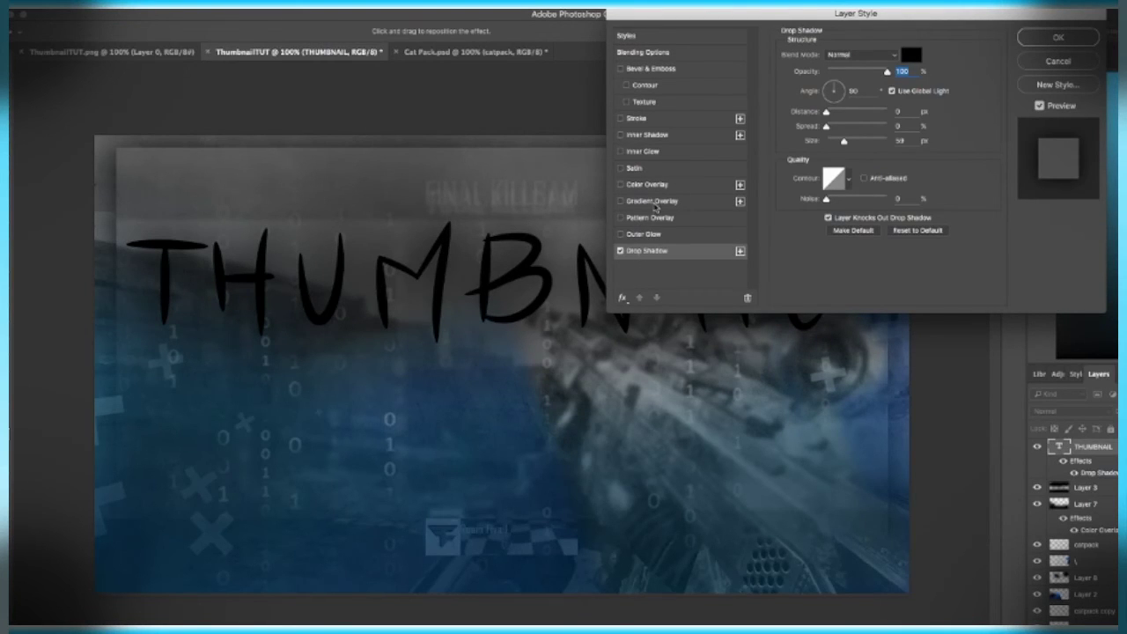
left_click(646, 185)
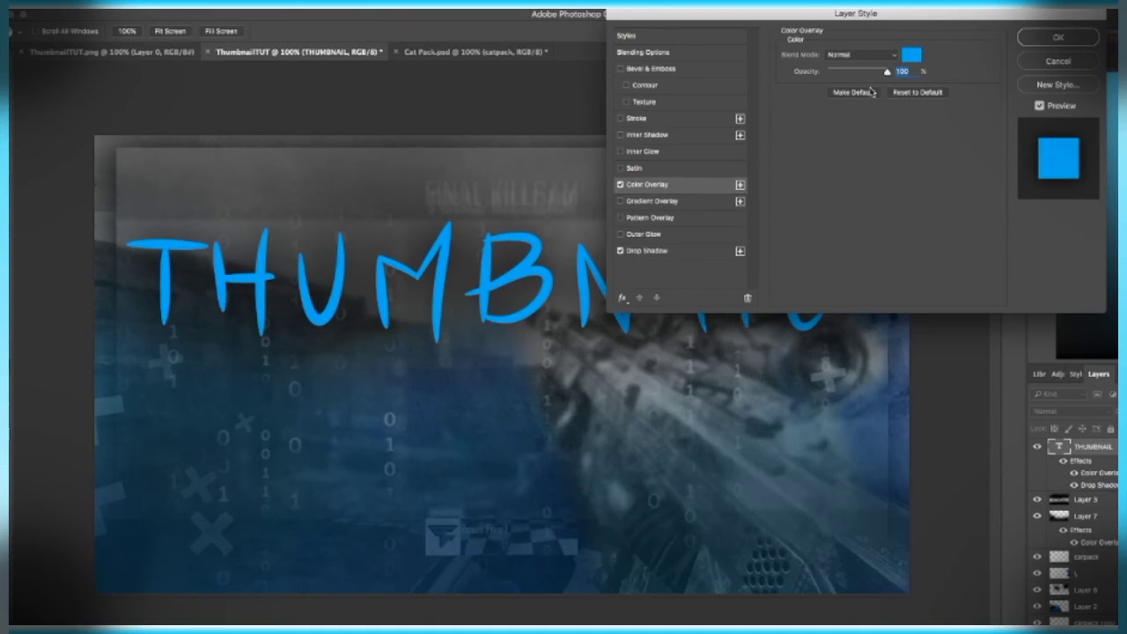
left_click(904, 59)
left_click(618, 42)
left_click(915, 37)
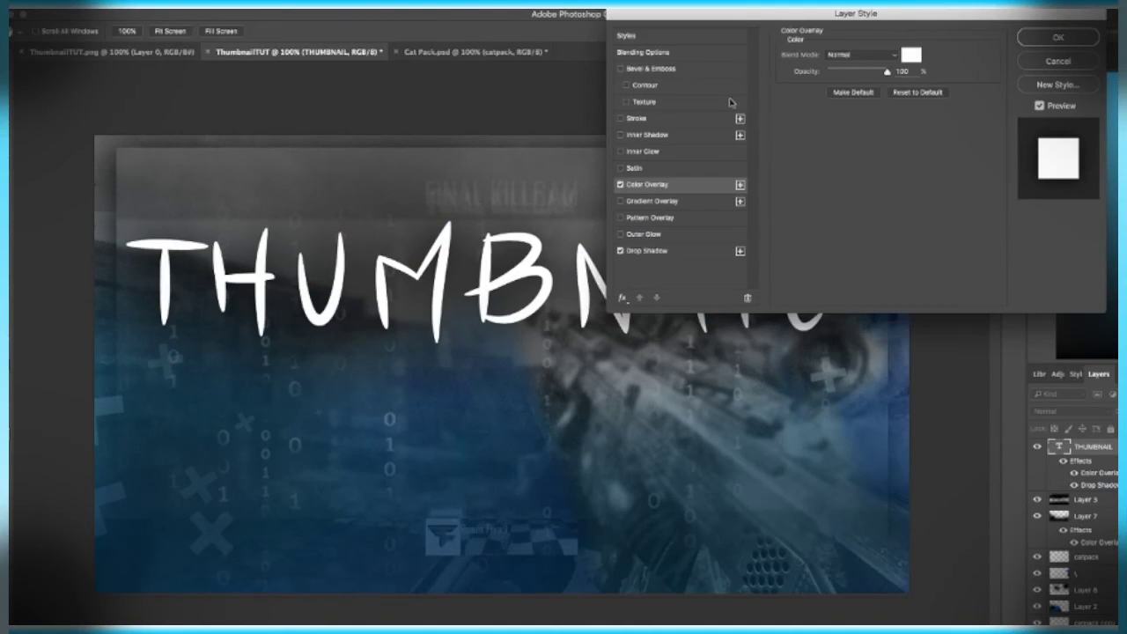
Add a black outer glow with 100% opacity and 54 px size and a black Multiply satin to the THUMBNAIL text, leaving Stroke off.
left_click(639, 235)
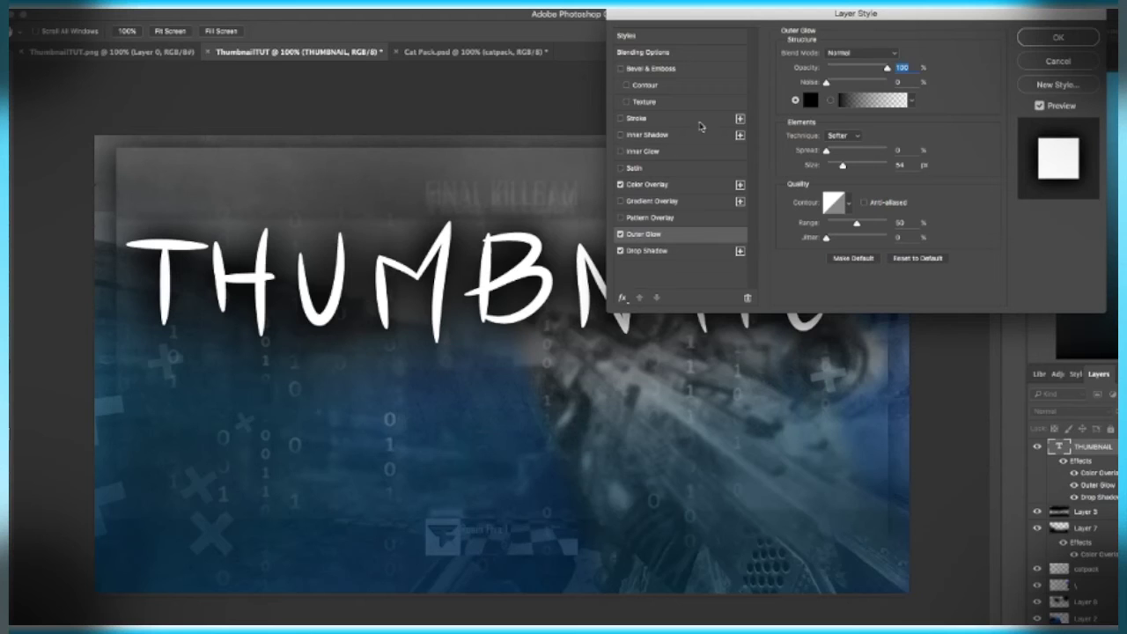
left_click(631, 169)
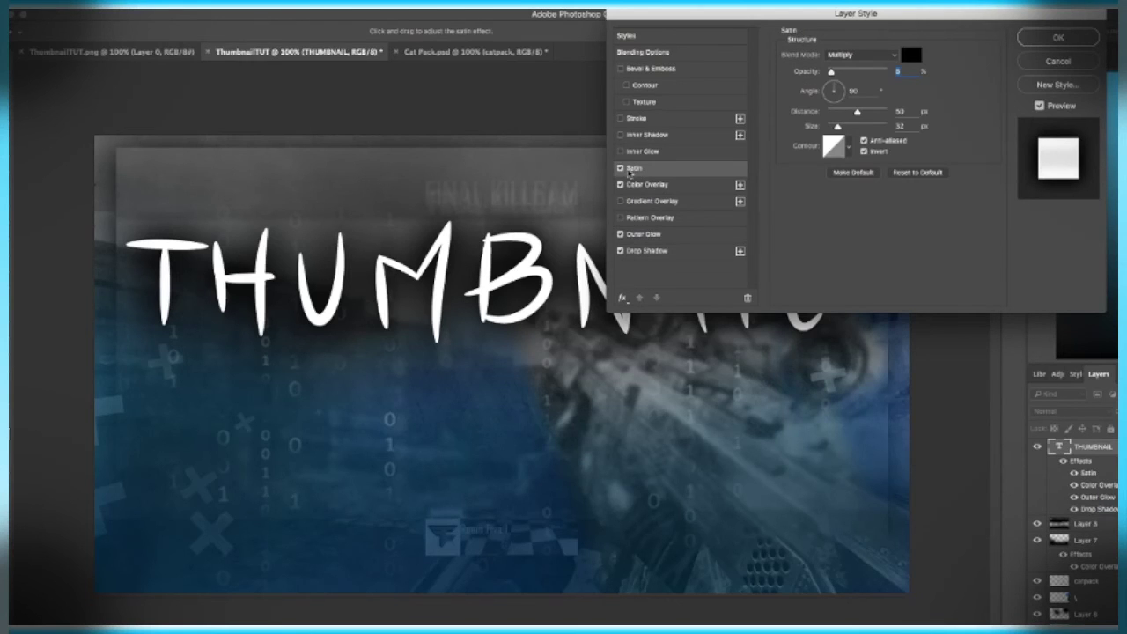
left_click(634, 121)
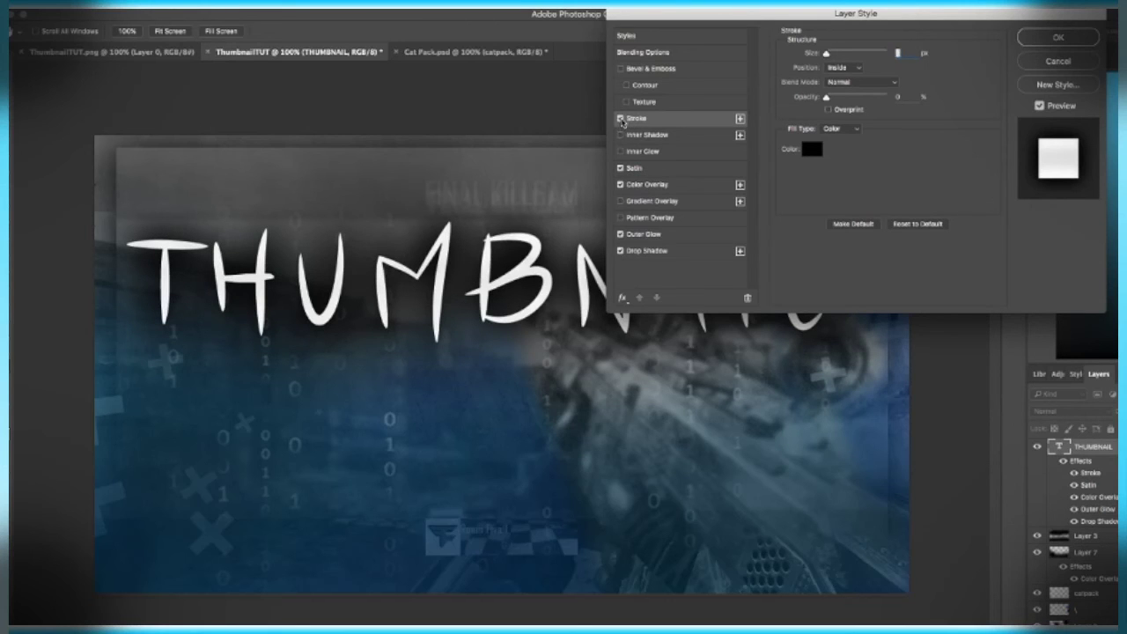
left_click(622, 120)
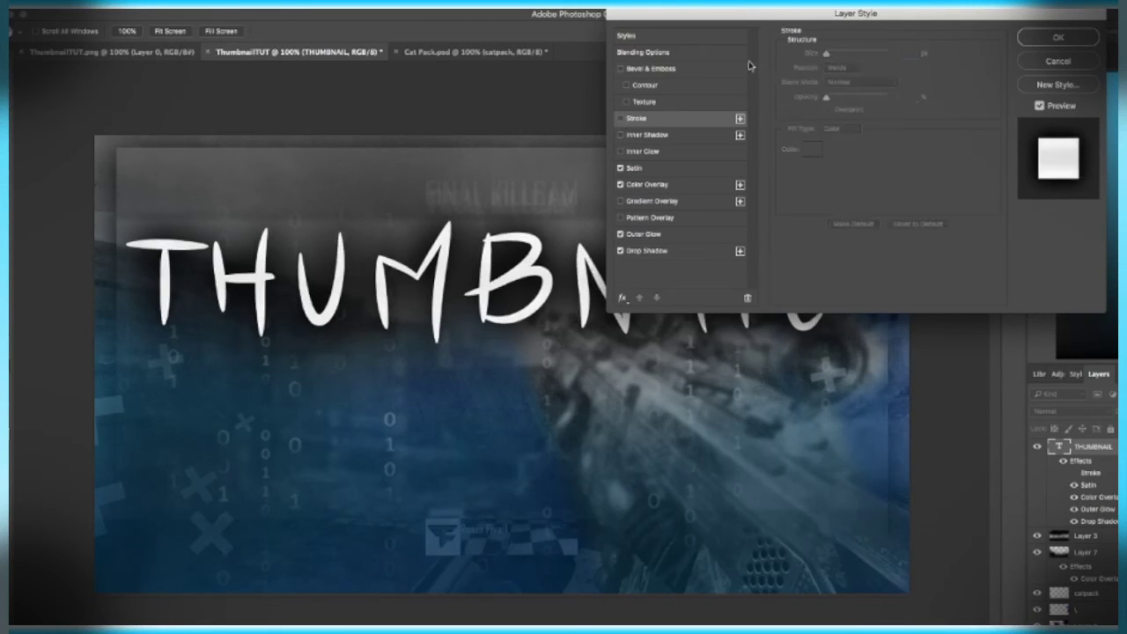
left_click(1059, 38)
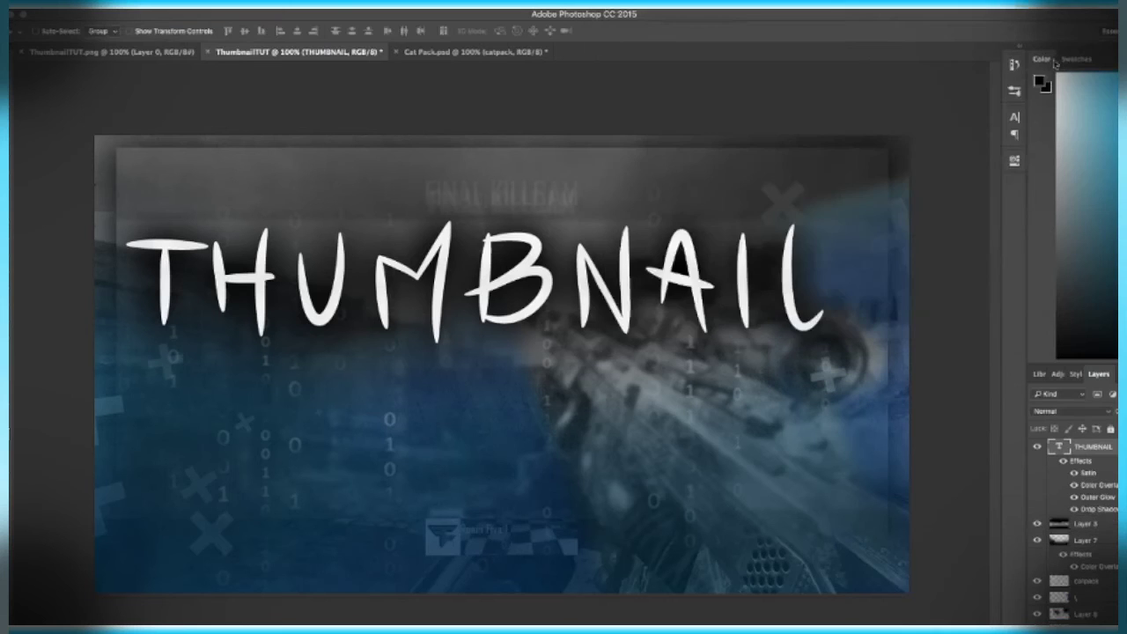
Duplicate the THUMBNAIL text layer and place the copy directly below the original word.
right_click(1111, 452)
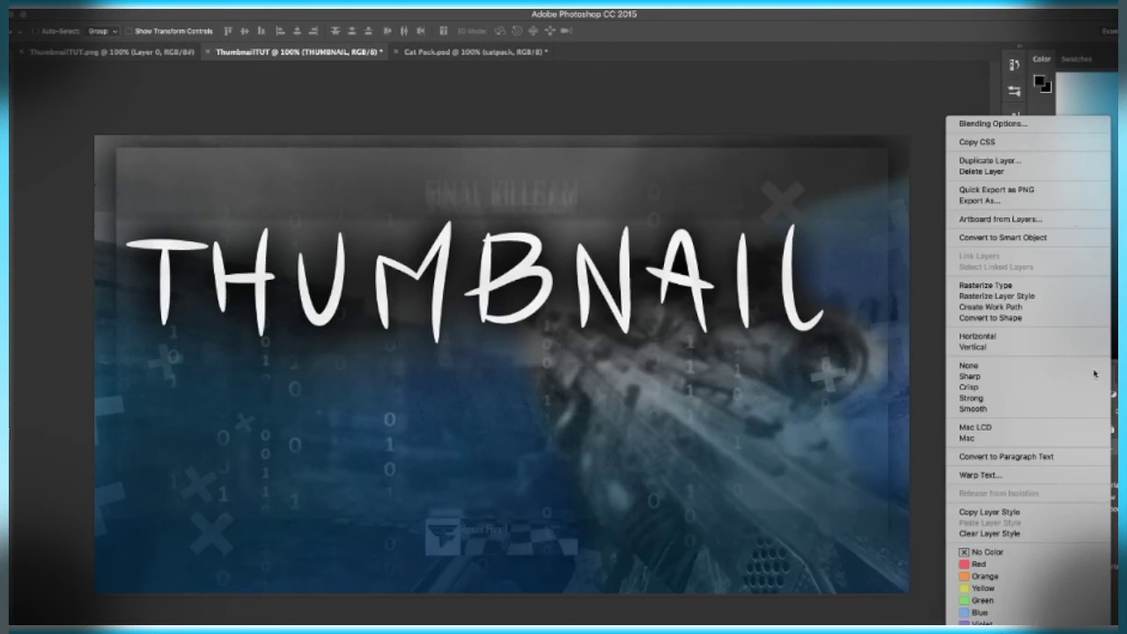
left_click(1032, 161)
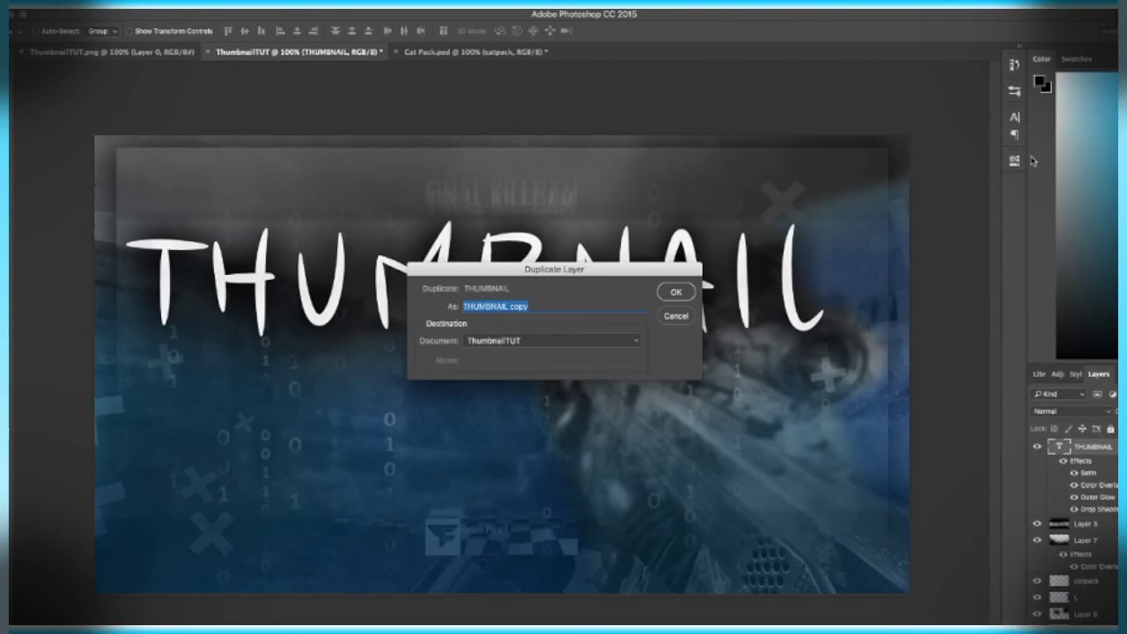
key("Return")
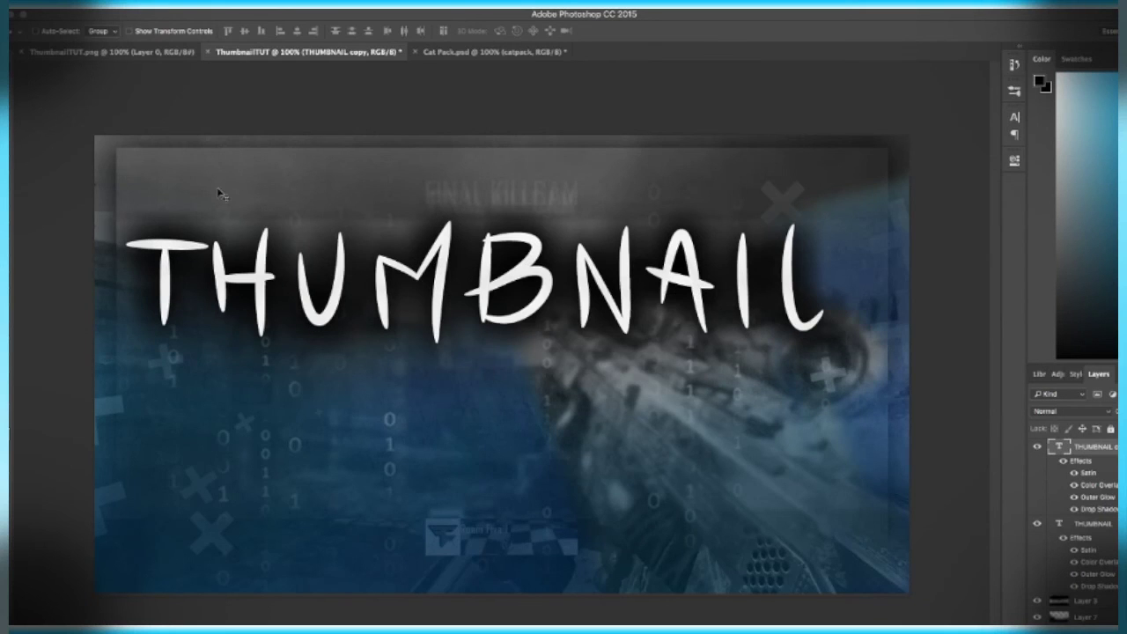
left_click_drag(492, 303, 491, 396)
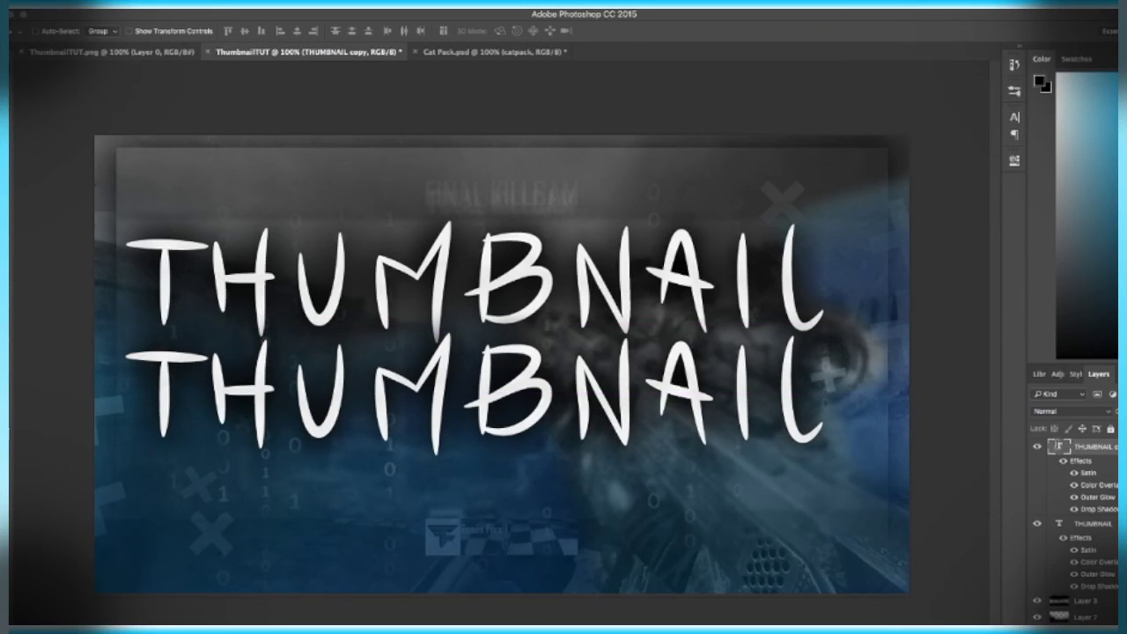
Change the copied text to TUTORIAL and shift it slightly up and to the right, closer beneath THUMBNAIL.
double_click(1060, 446)
type("TU")
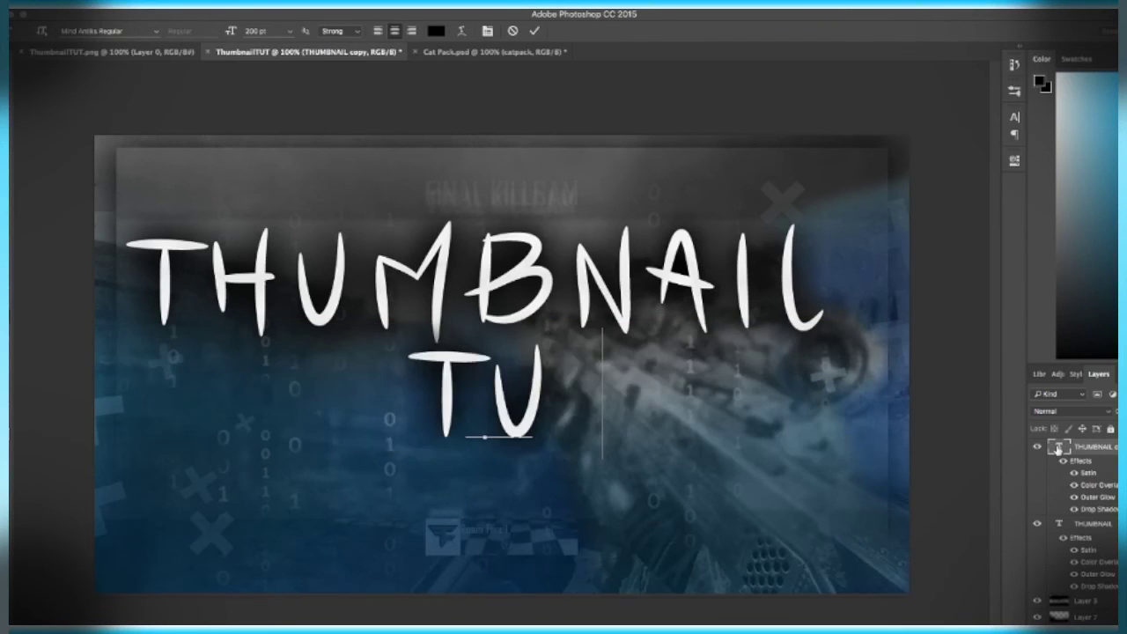
type("TORIAL")
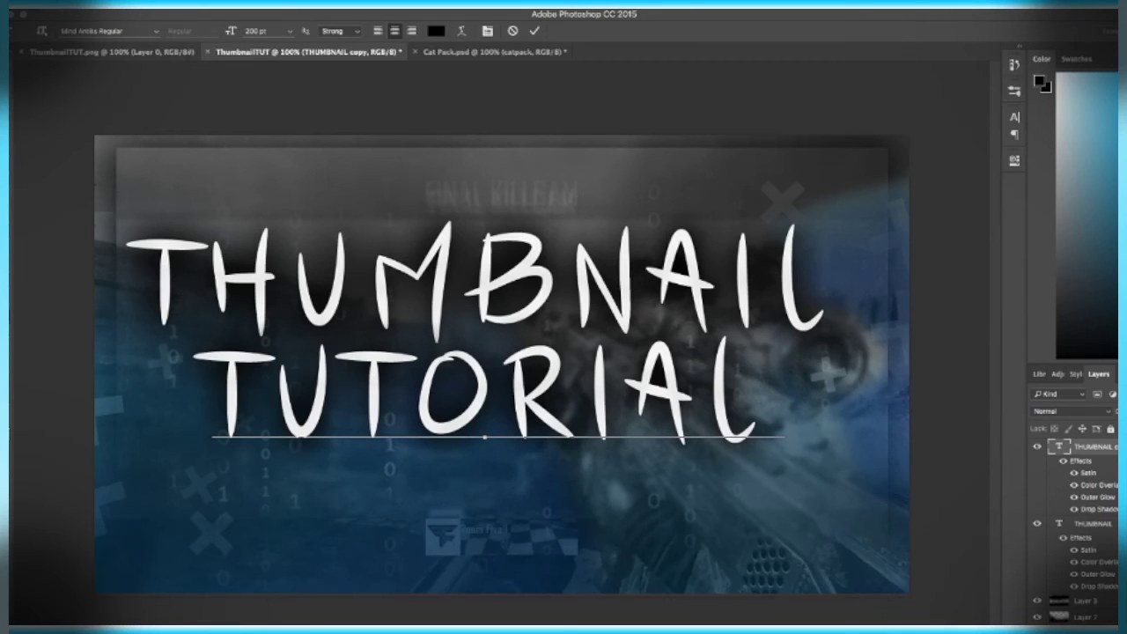
left_click(1112, 448)
key("v")
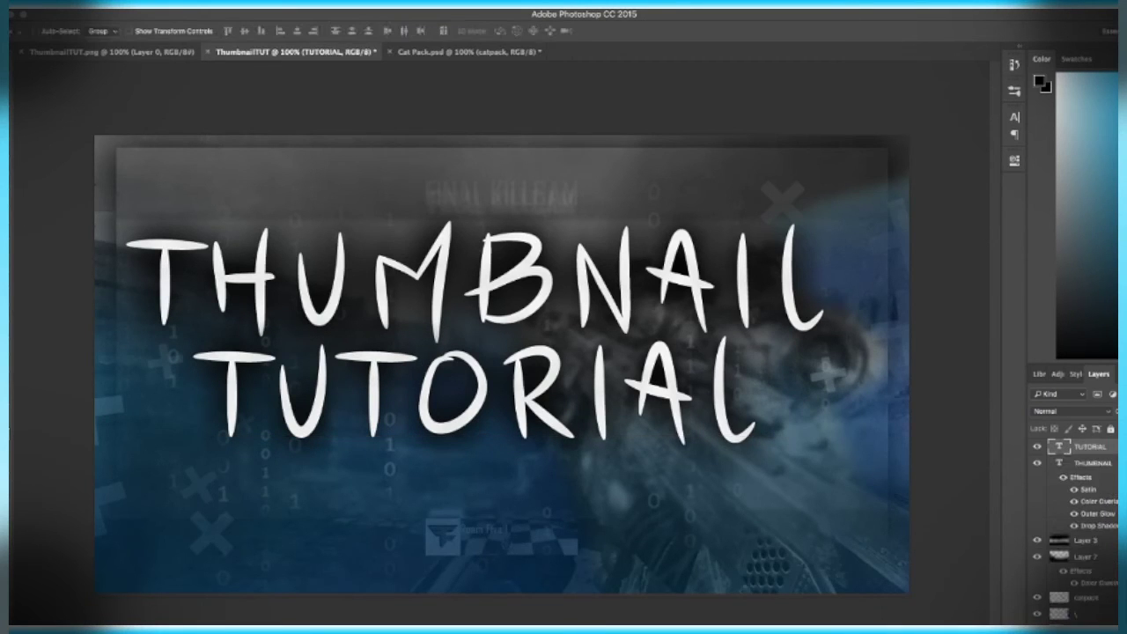
left_click(1123, 463)
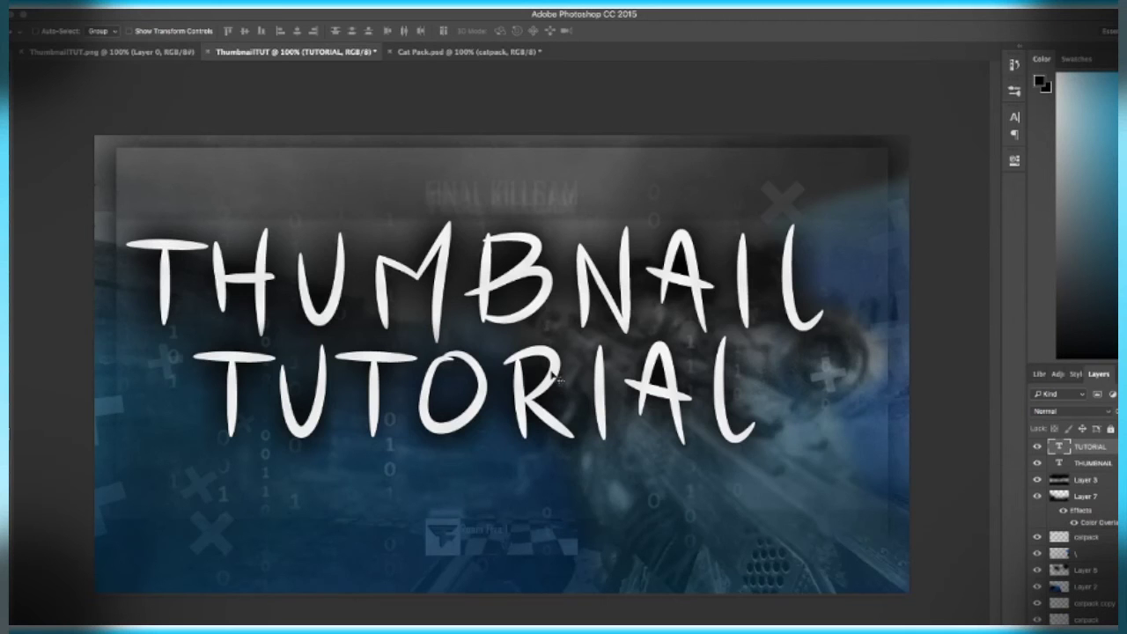
mouse_move(536, 395)
left_mouse_down()
mouse_move(551, 398)
mouse_move(549, 389)
left_mouse_up()
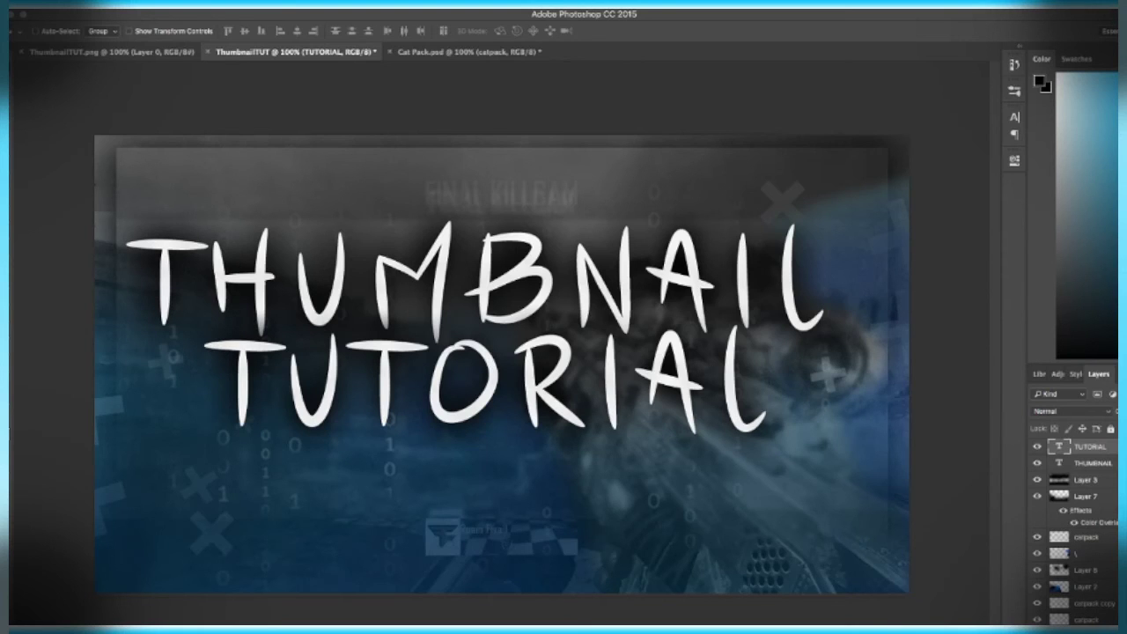
Move the TUTORIAL and THUMBNAIL text layers together down and slightly to the right, towards the middle of the canvas.
left_click(1110, 464, "shift")
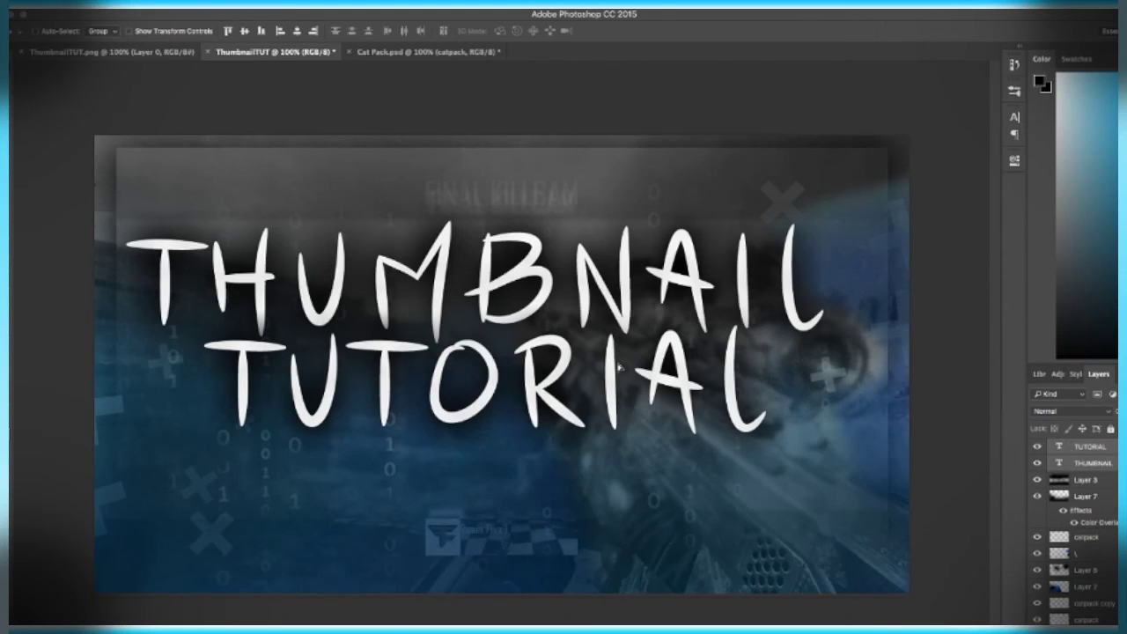
key("shift+Down")
key("shift+Down")
key("shift+Down")
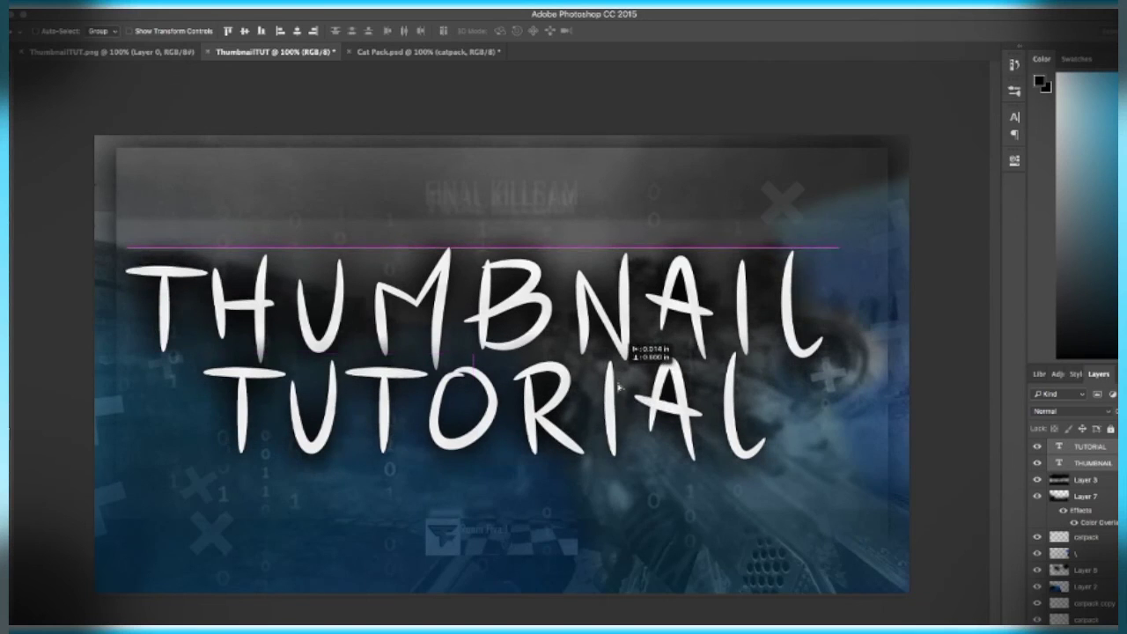
key("shift+Down")
key("shift+Right")
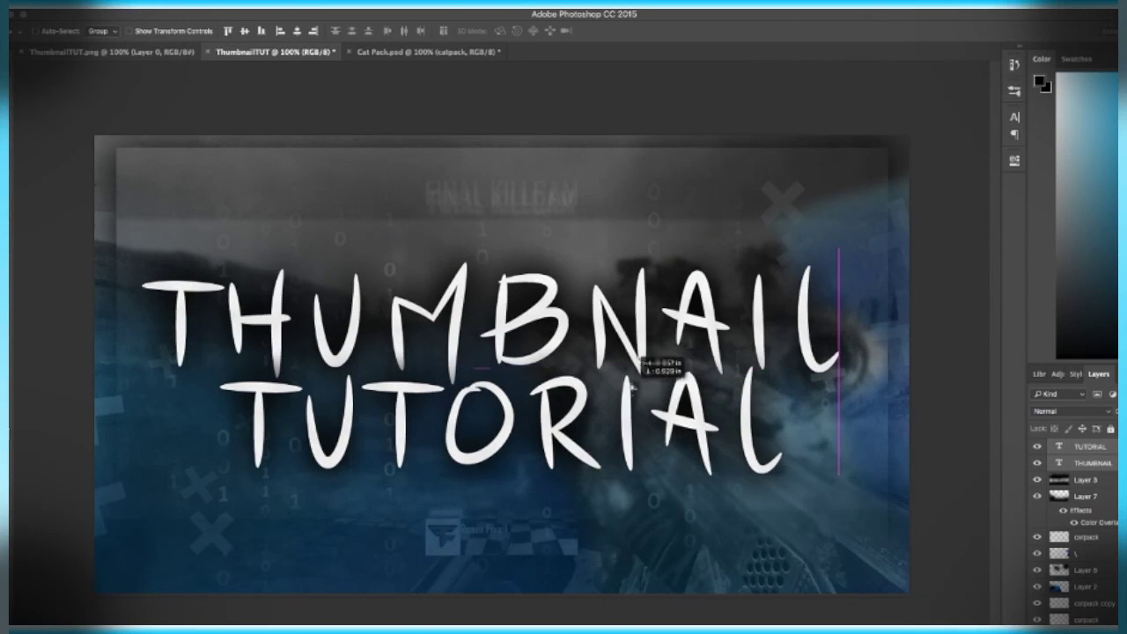
key("shift+Up")
key("Up")
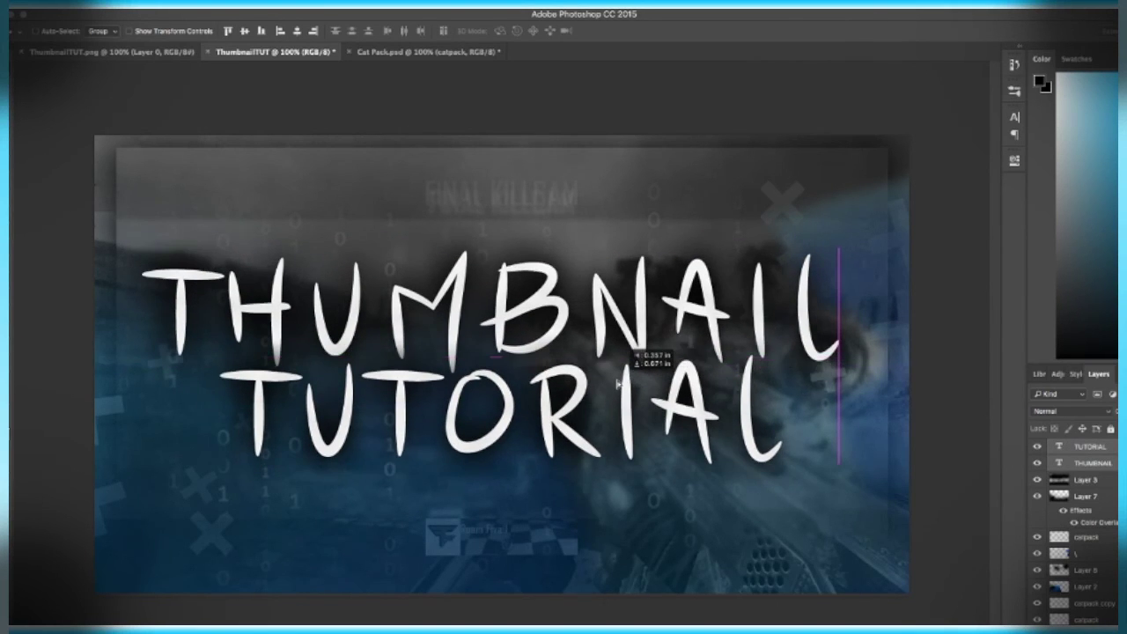